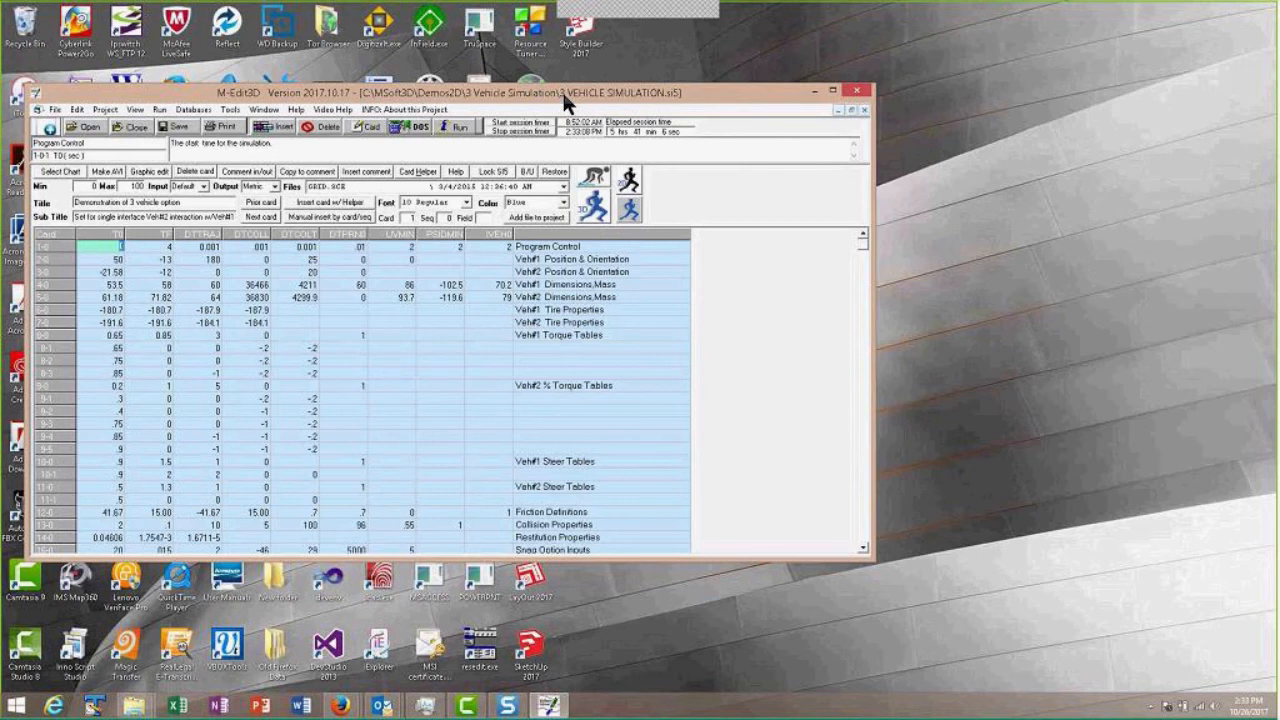
# - Clone the 3 Vehicle Simulation project's input files into a new project named "2D in 3D" and open it
pyautogui.click(833, 92)
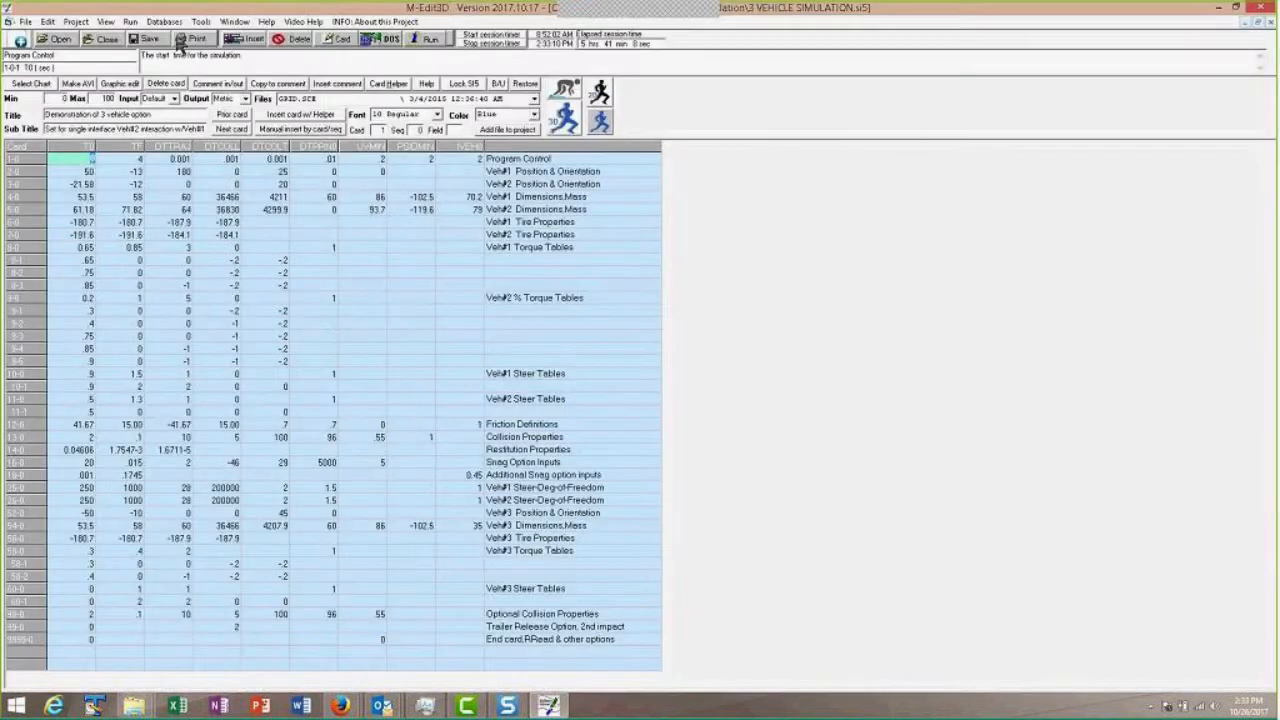
pyautogui.click(76, 21)
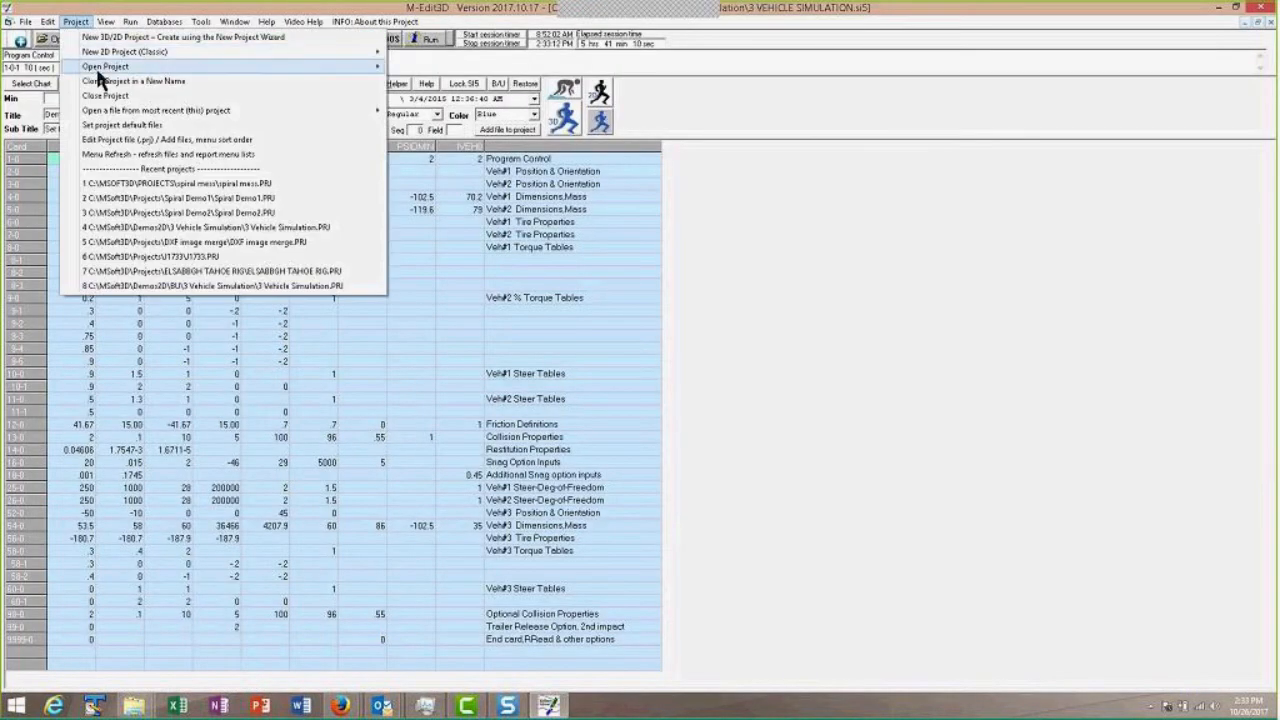
pyautogui.click(100, 80)
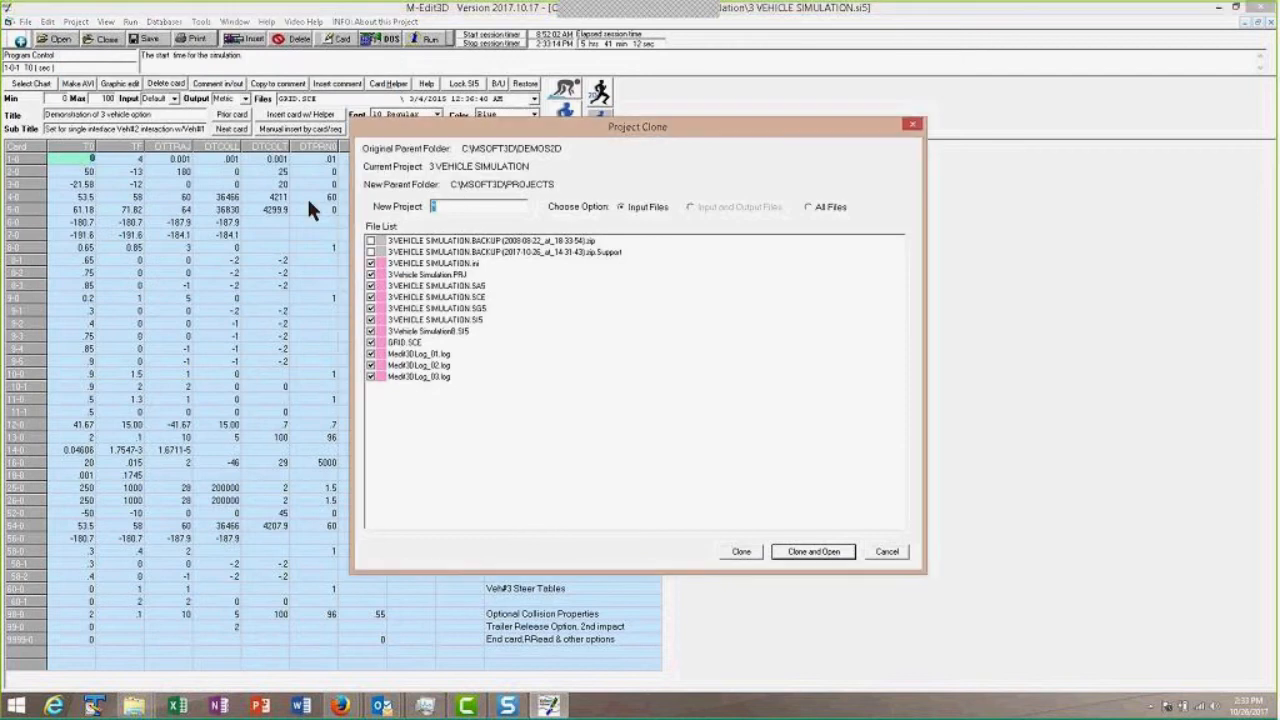
pyautogui.write('3')
pyautogui.write('2D in ')
pyautogui.write('D')
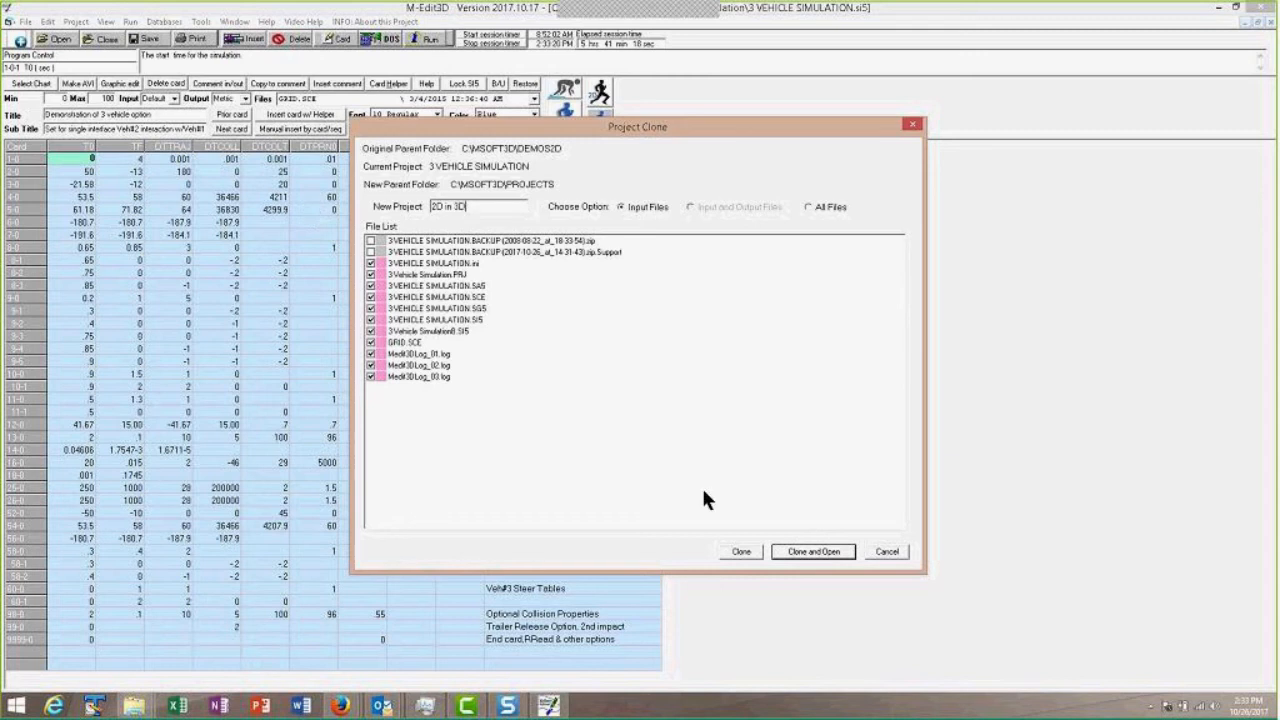
pyautogui.click(799, 555)
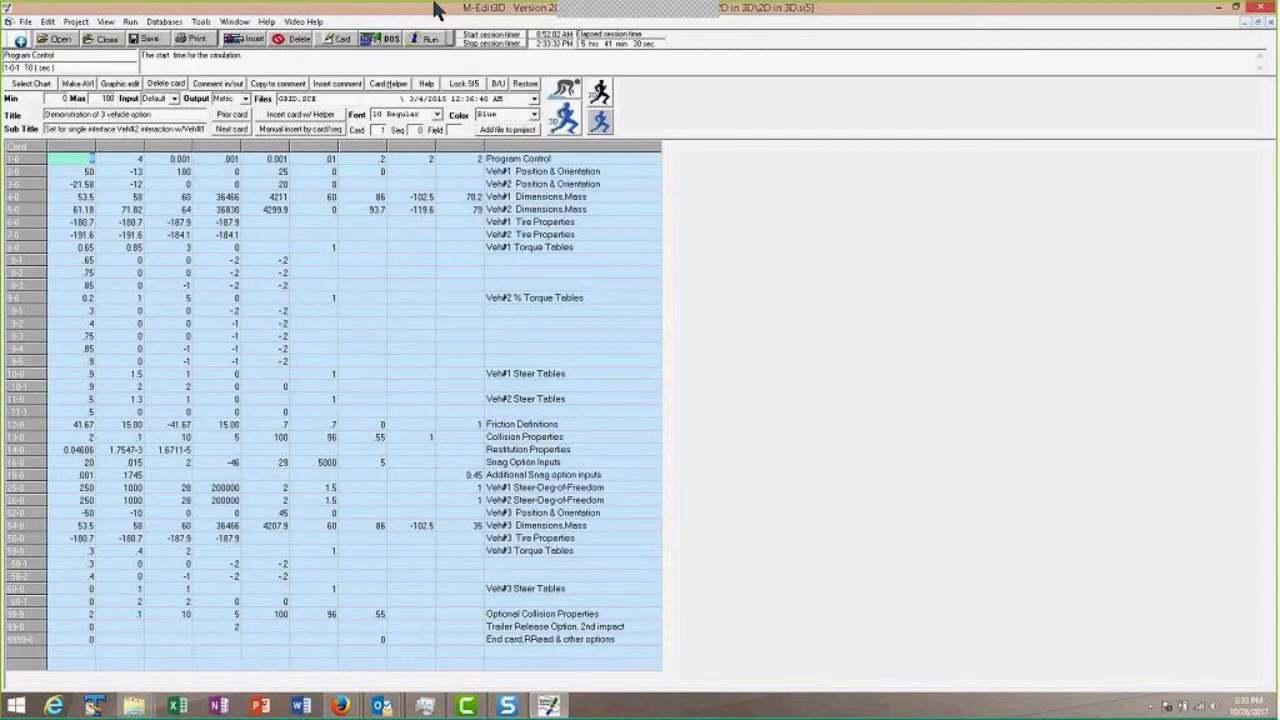
# - Check the program version in the About information and close it
pyautogui.moveTo(434, 7); pyautogui.dragTo(498, 99)
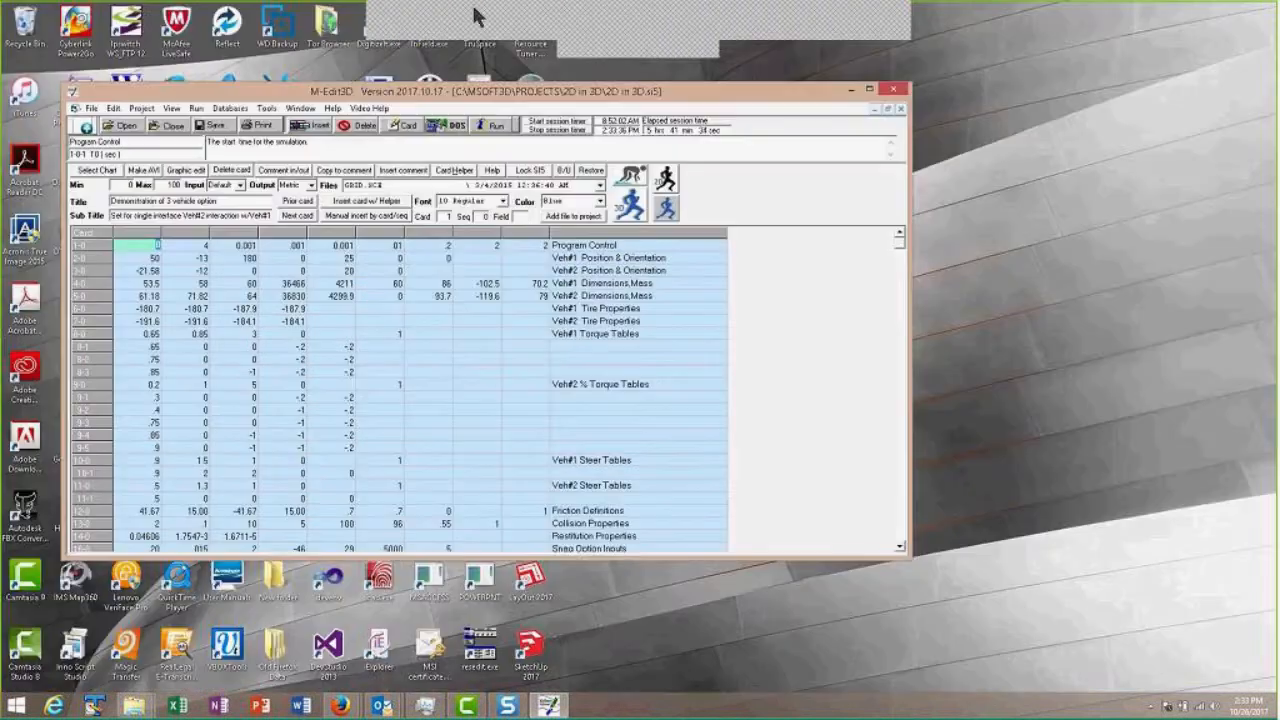
pyautogui.click(569, 33)
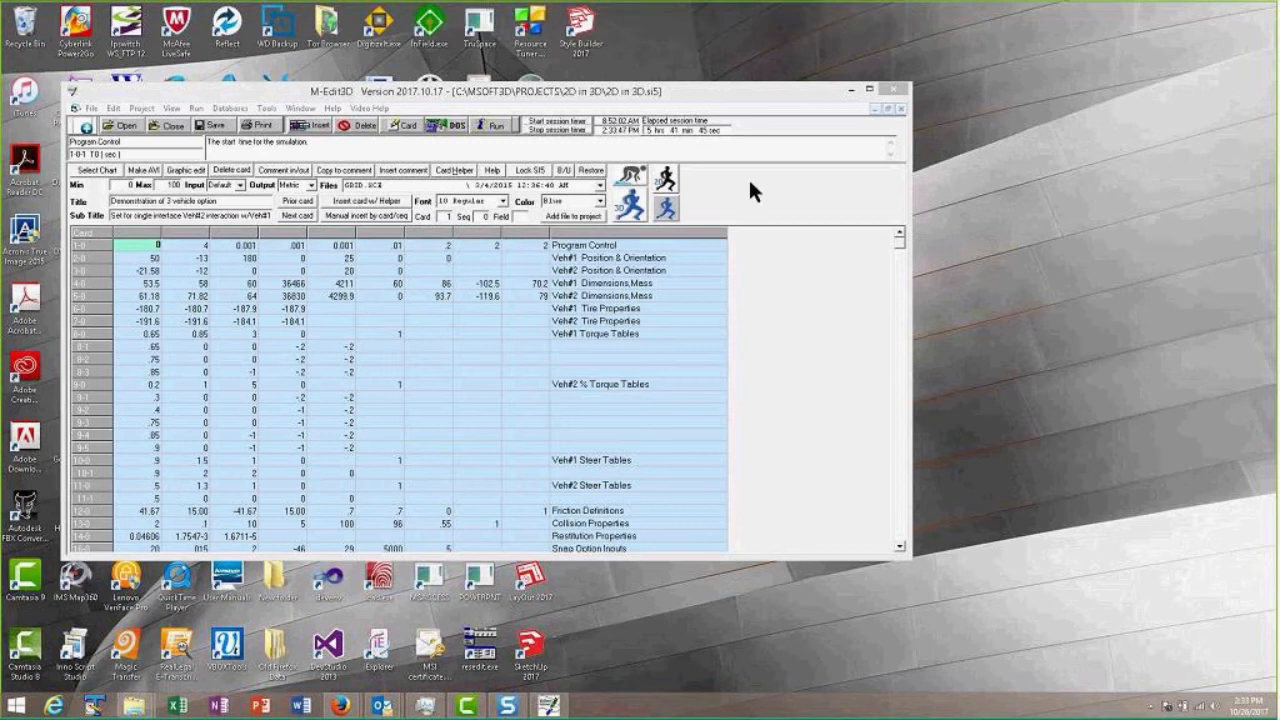
pyautogui.click(869, 89)
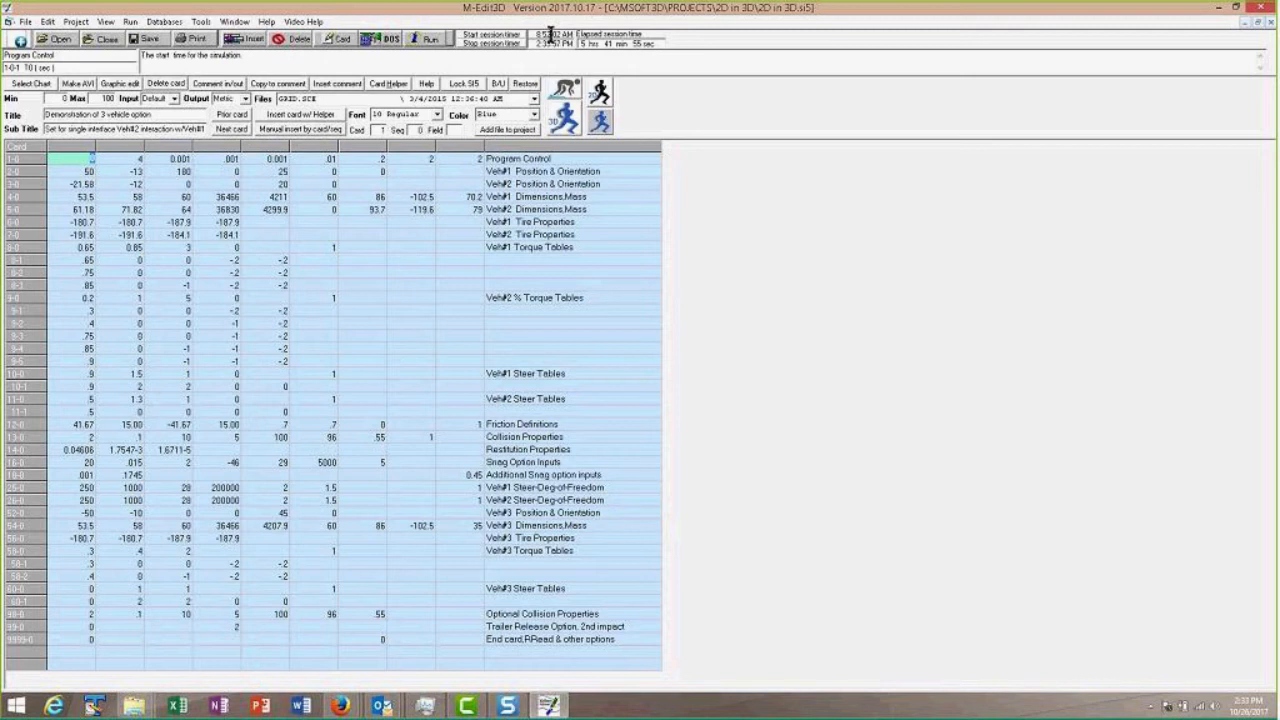
pyautogui.click(266, 21)
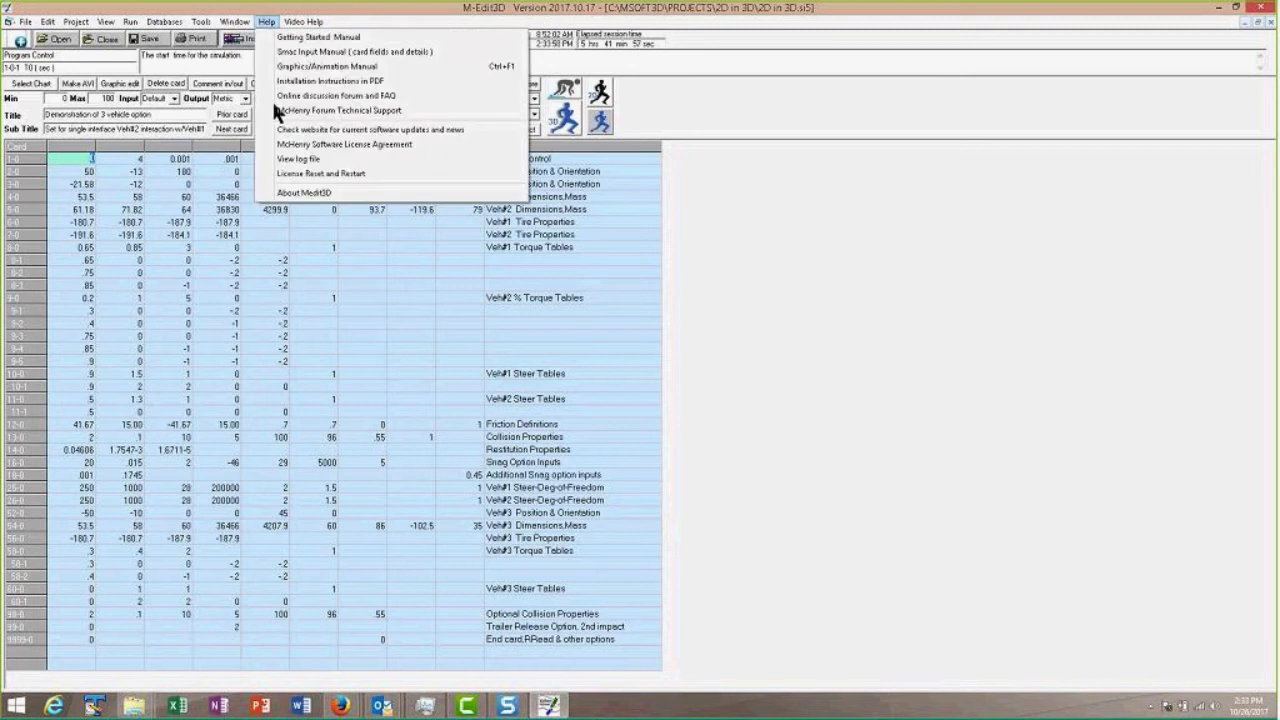
pyautogui.click(297, 191)
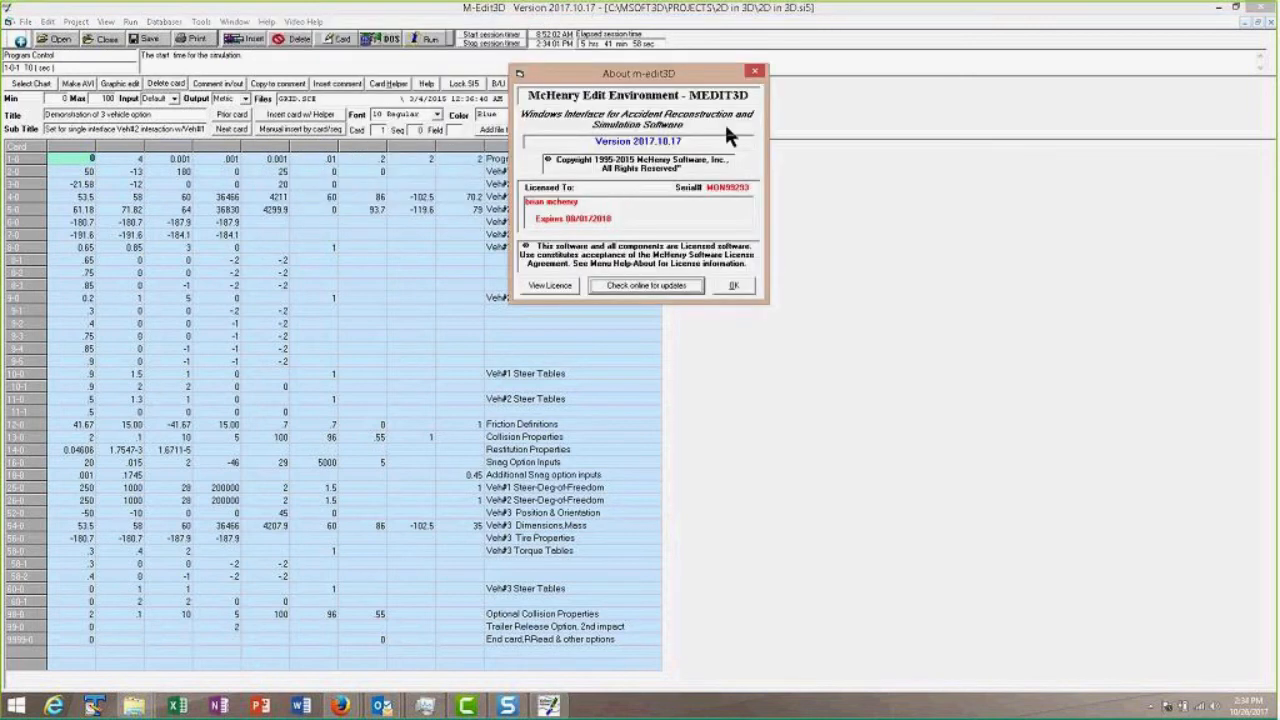
pyautogui.click(735, 284)
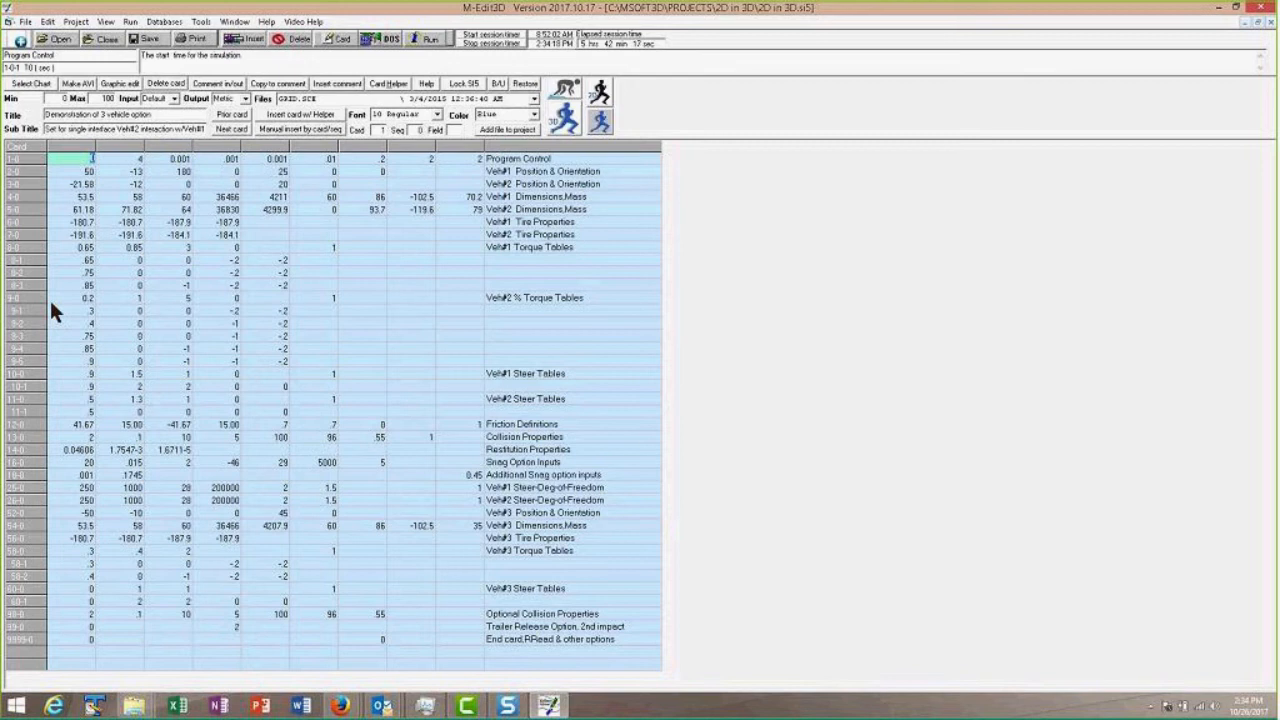
# - Set the number of vehicles to be simulated on the Program Control card to 3
pyautogui.click(466, 158)
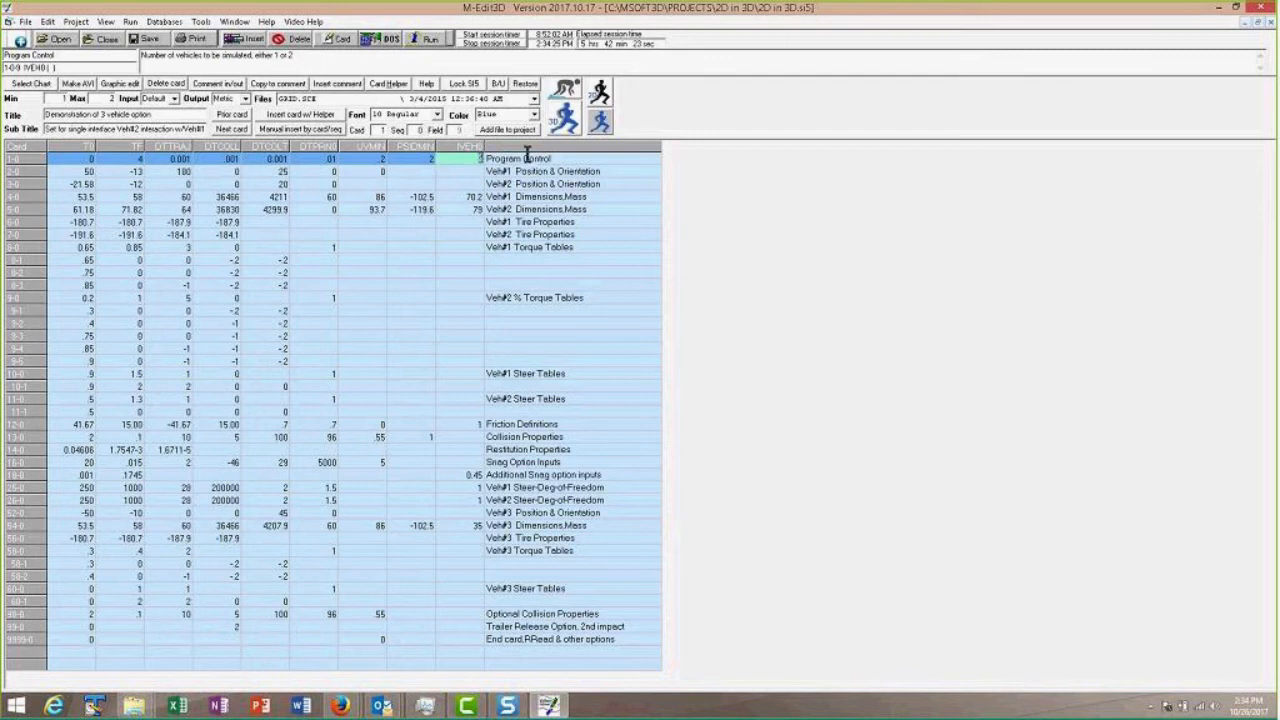
pyautogui.write('3')
pyautogui.press('Return')
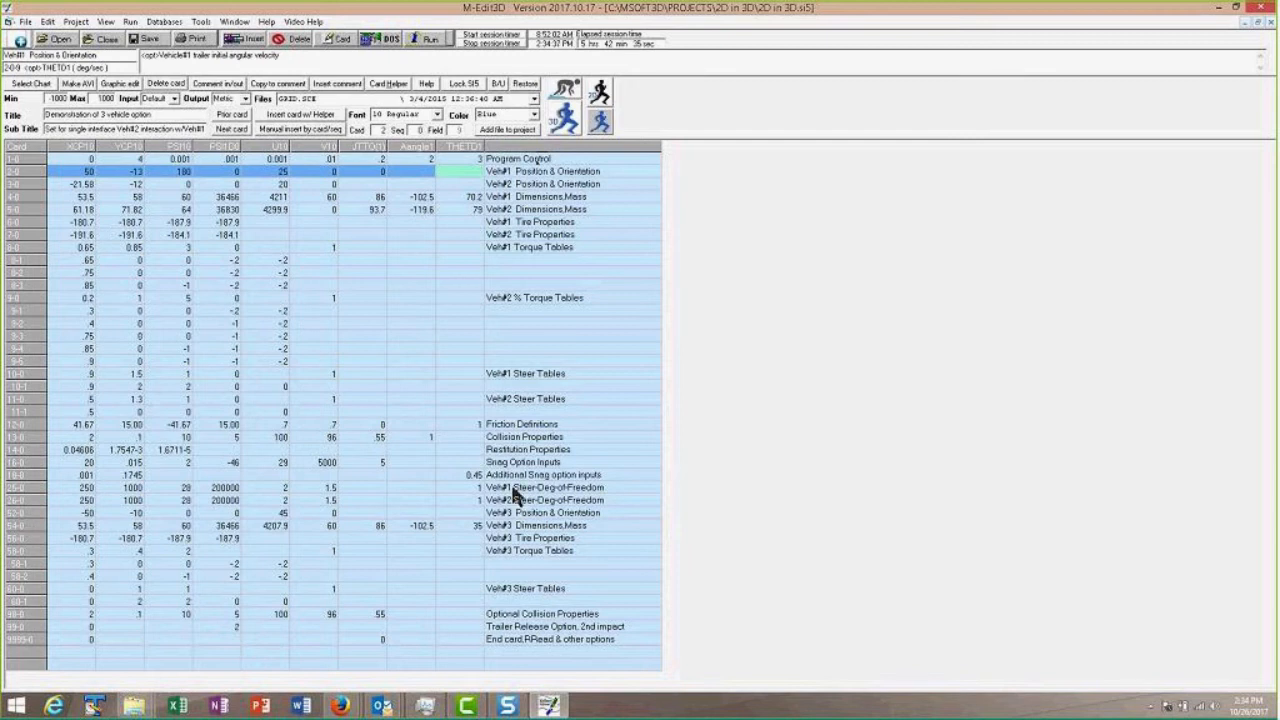
# - Review the vehicle 3 cards and read the help page on the cards required to add a 3rd vehicle
pyautogui.click(516, 513)
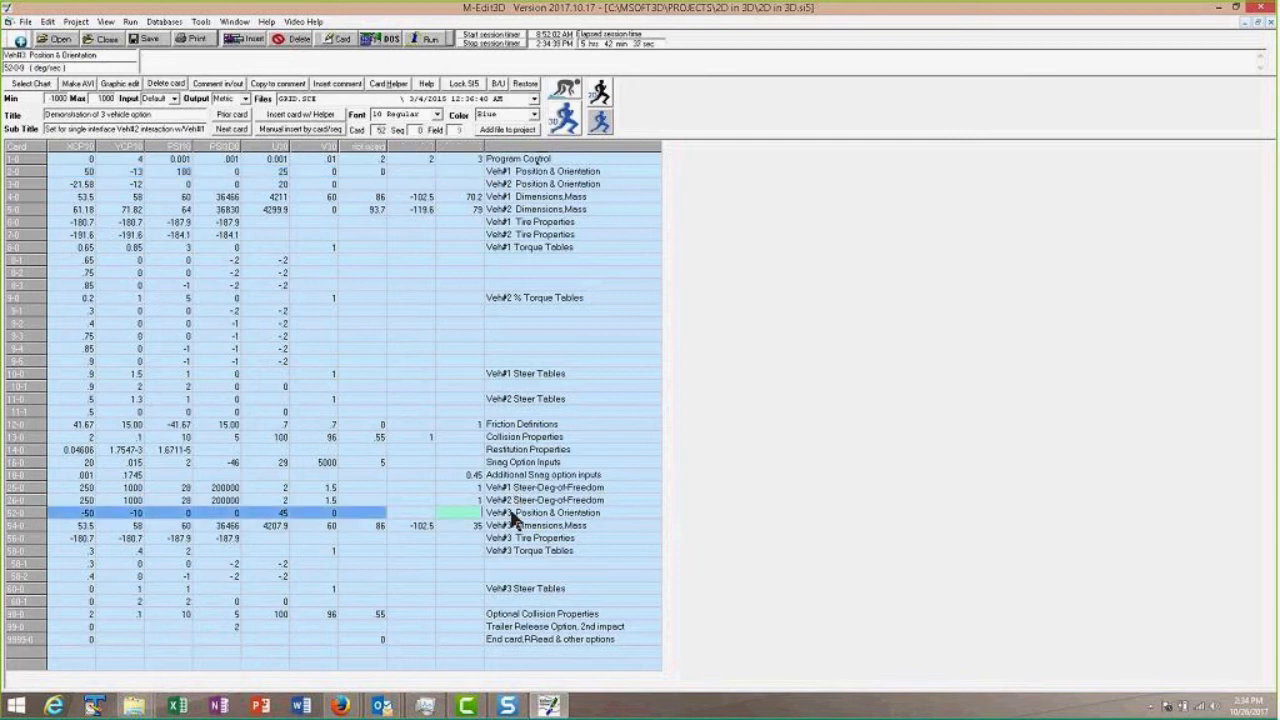
pyautogui.press('Down')
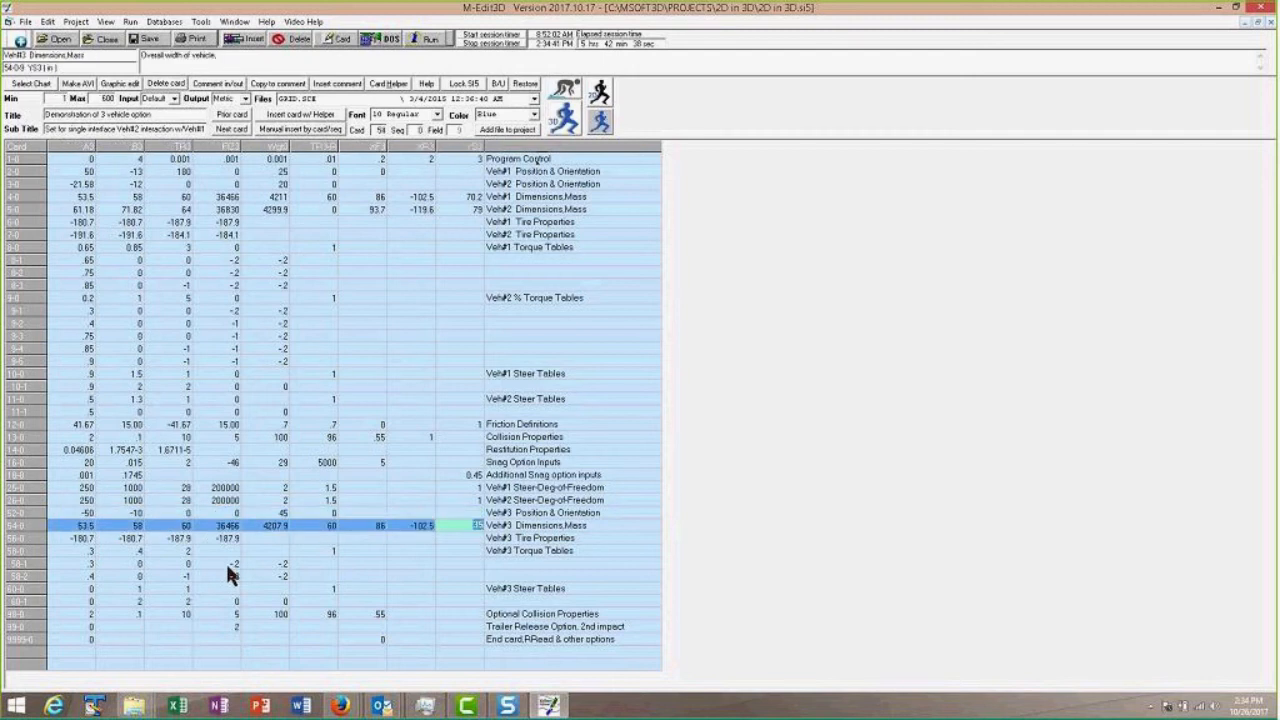
pyautogui.press('Down')
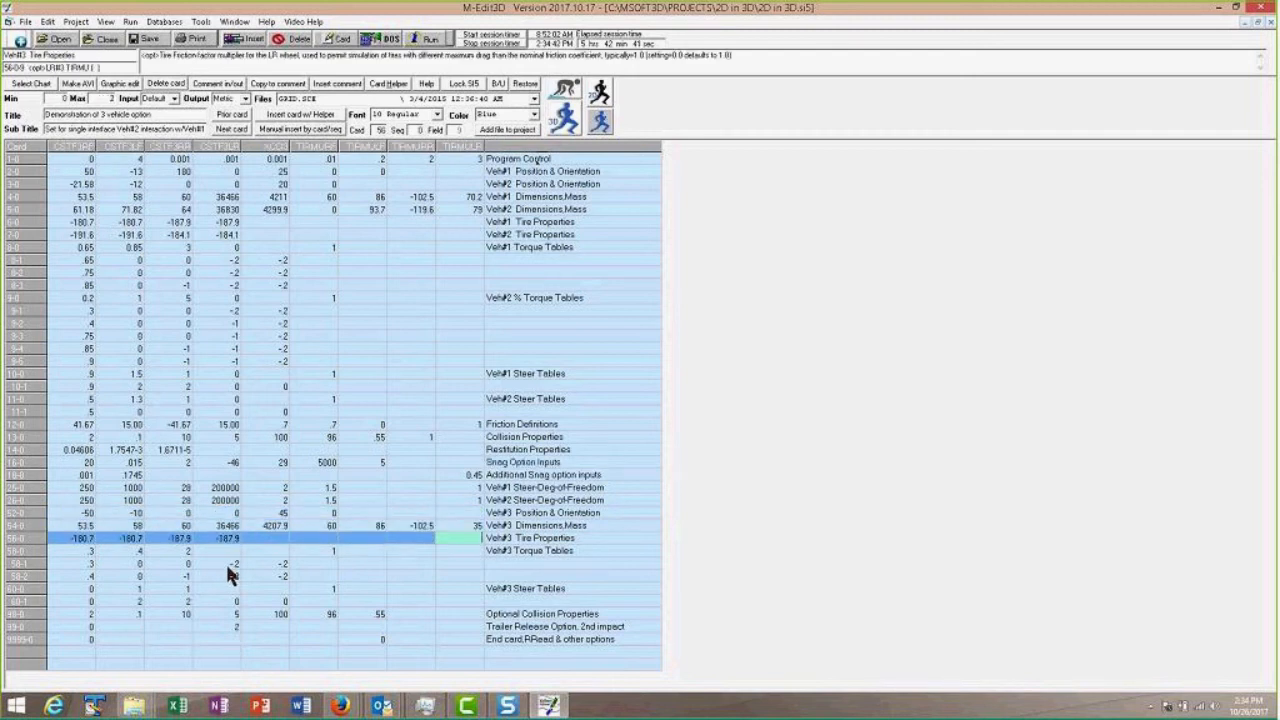
pyautogui.press('Down')
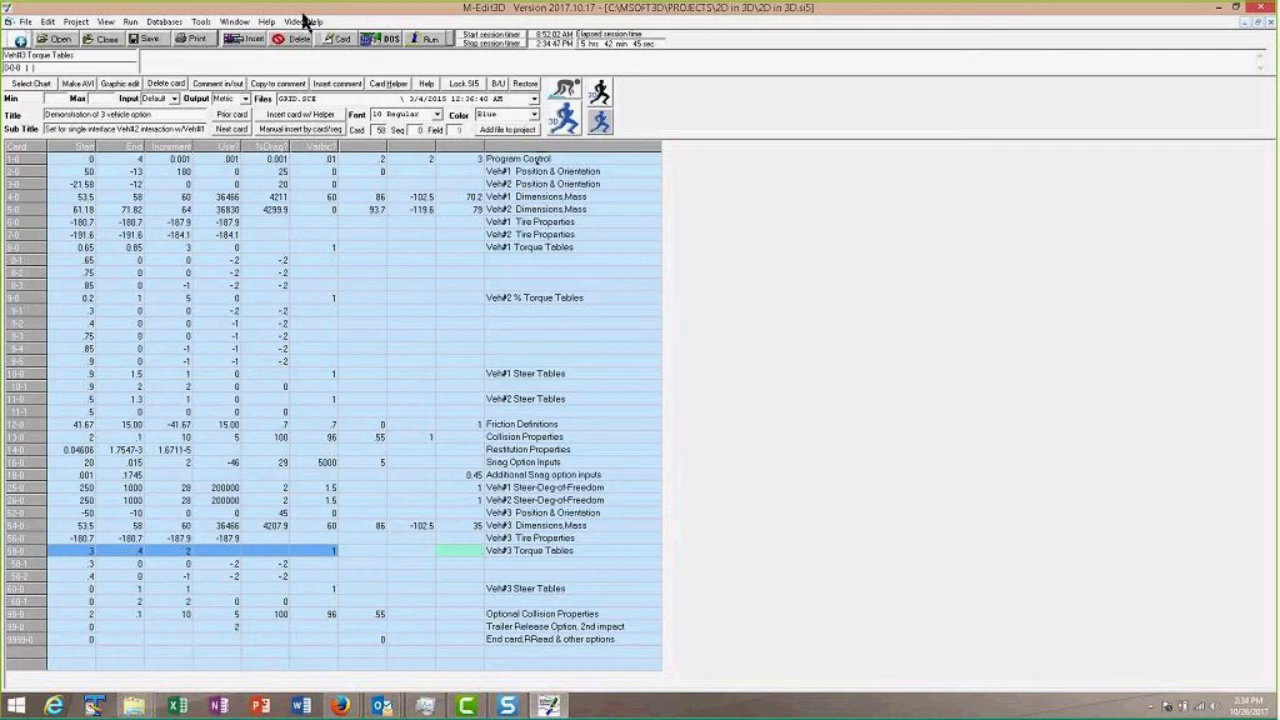
pyautogui.click(265, 128)
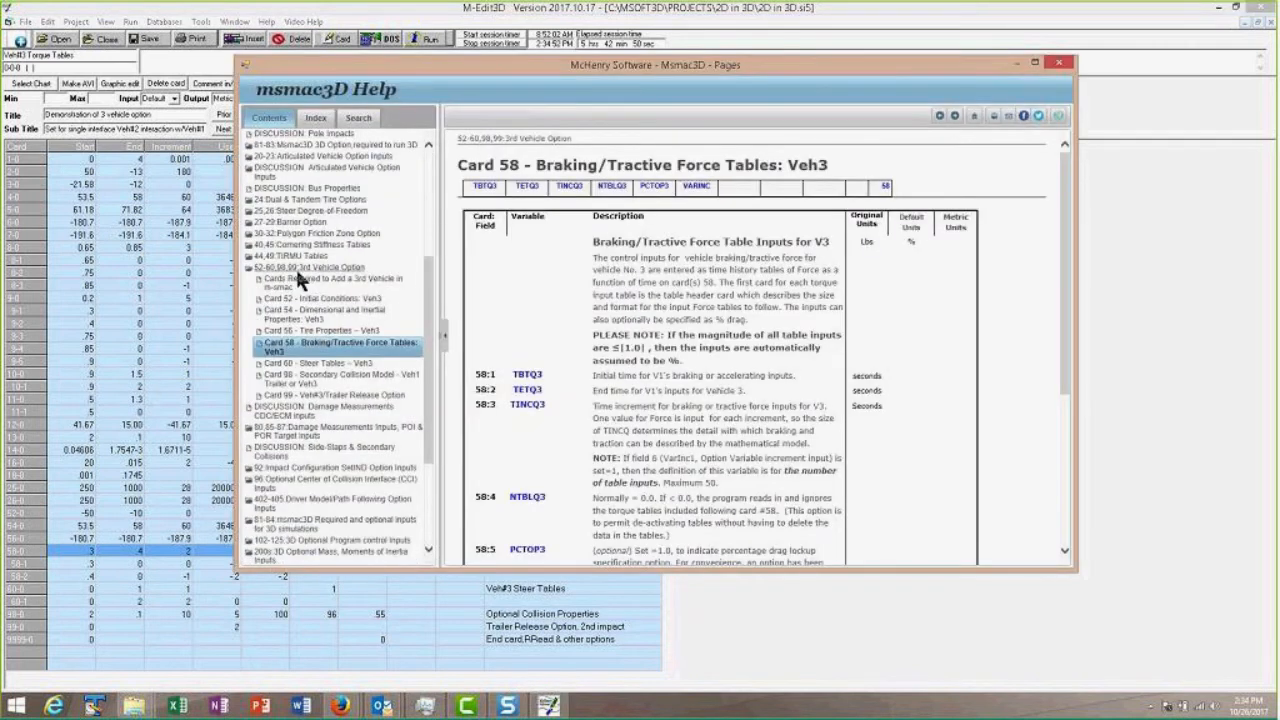
pyautogui.click(295, 266)
pyautogui.click(287, 265)
pyautogui.click(293, 285)
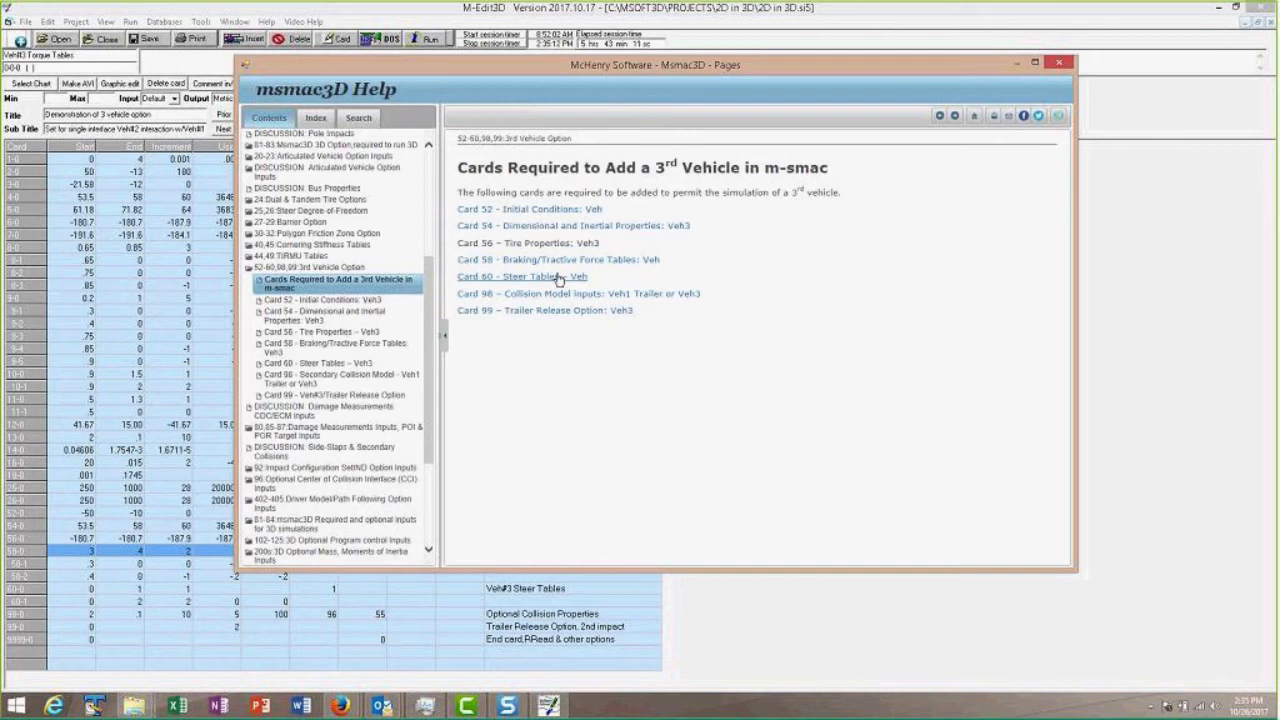
pyautogui.click(1058, 61)
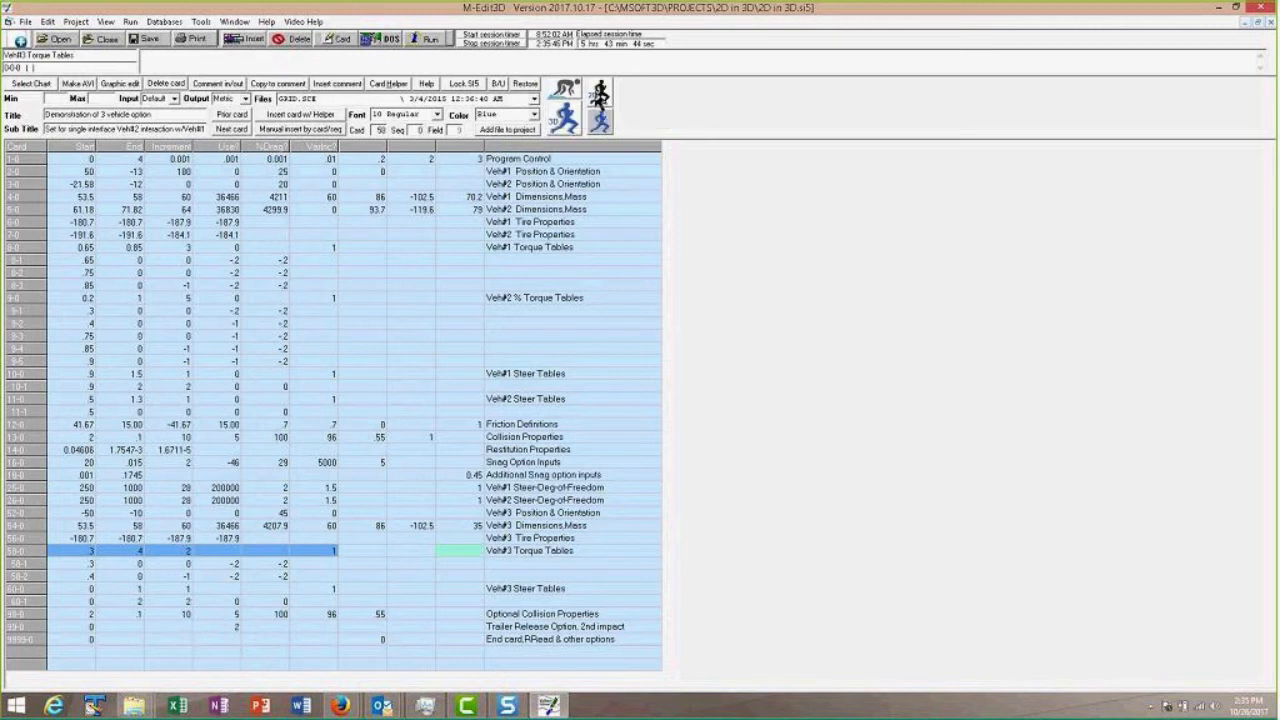
# - Launch the project in 3D and agree to upgrade it for 3D graphics
pyautogui.click(598, 95)
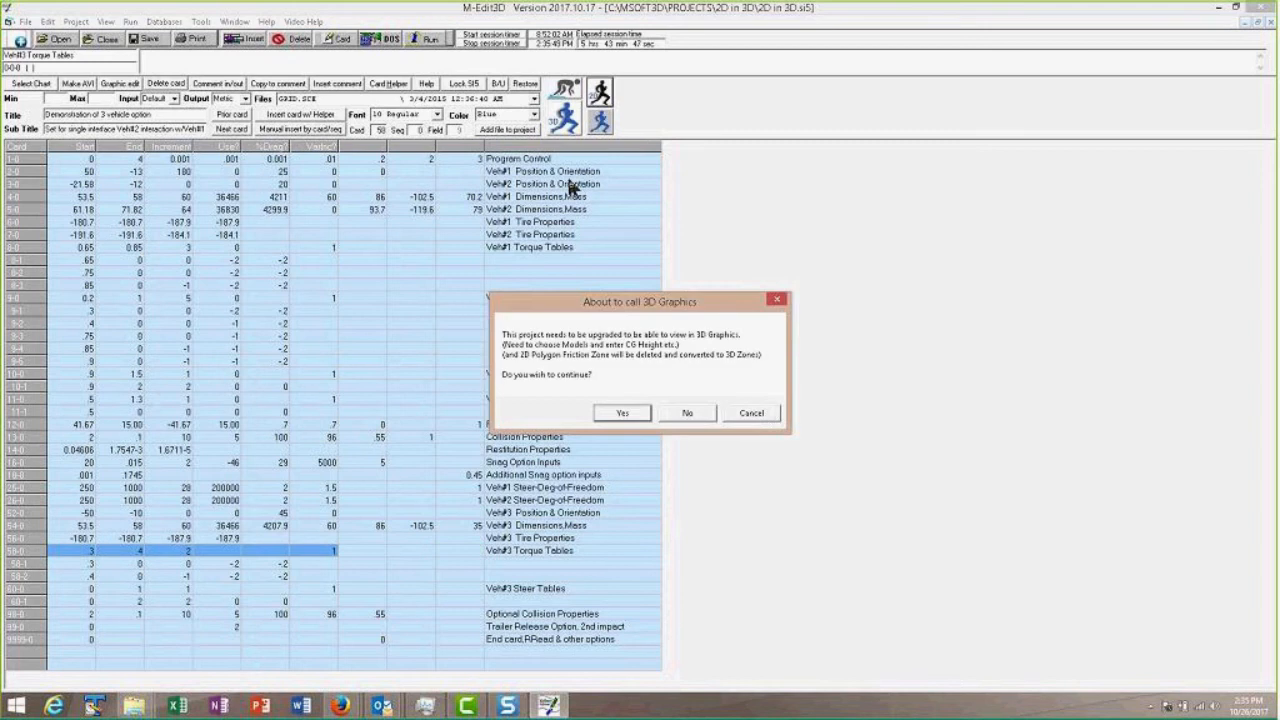
pyautogui.click(763, 412)
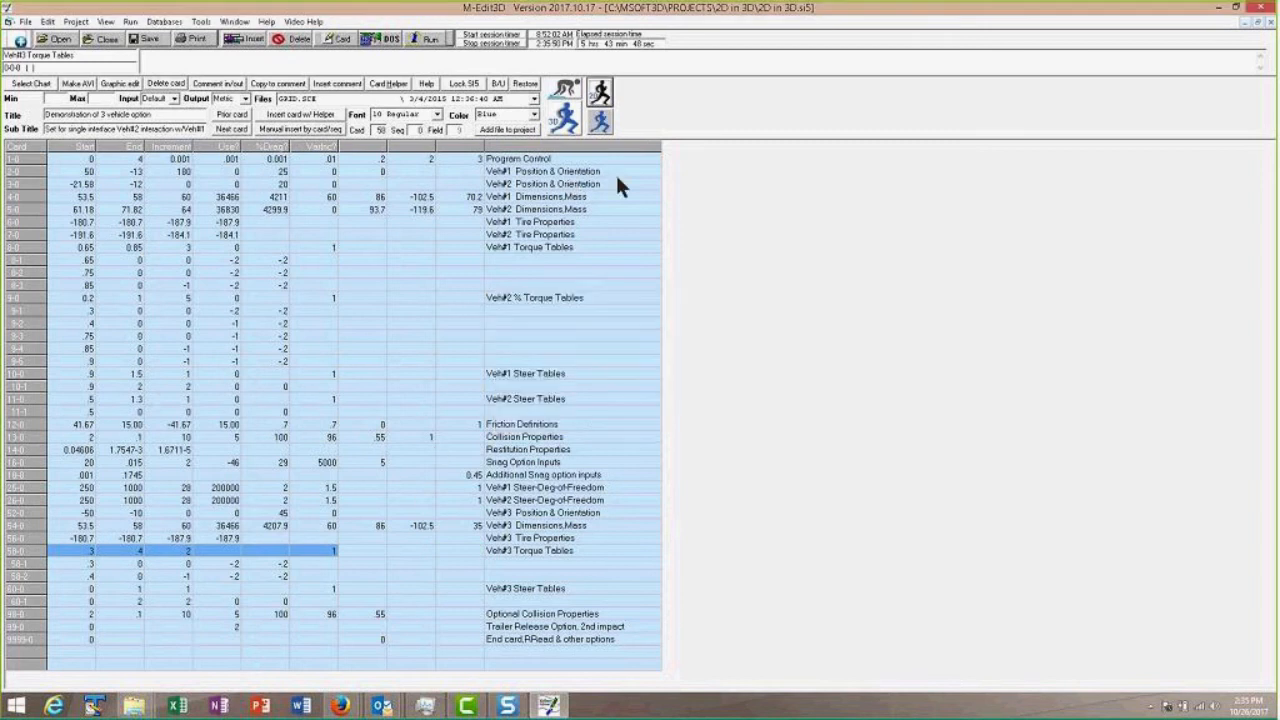
pyautogui.click(564, 119)
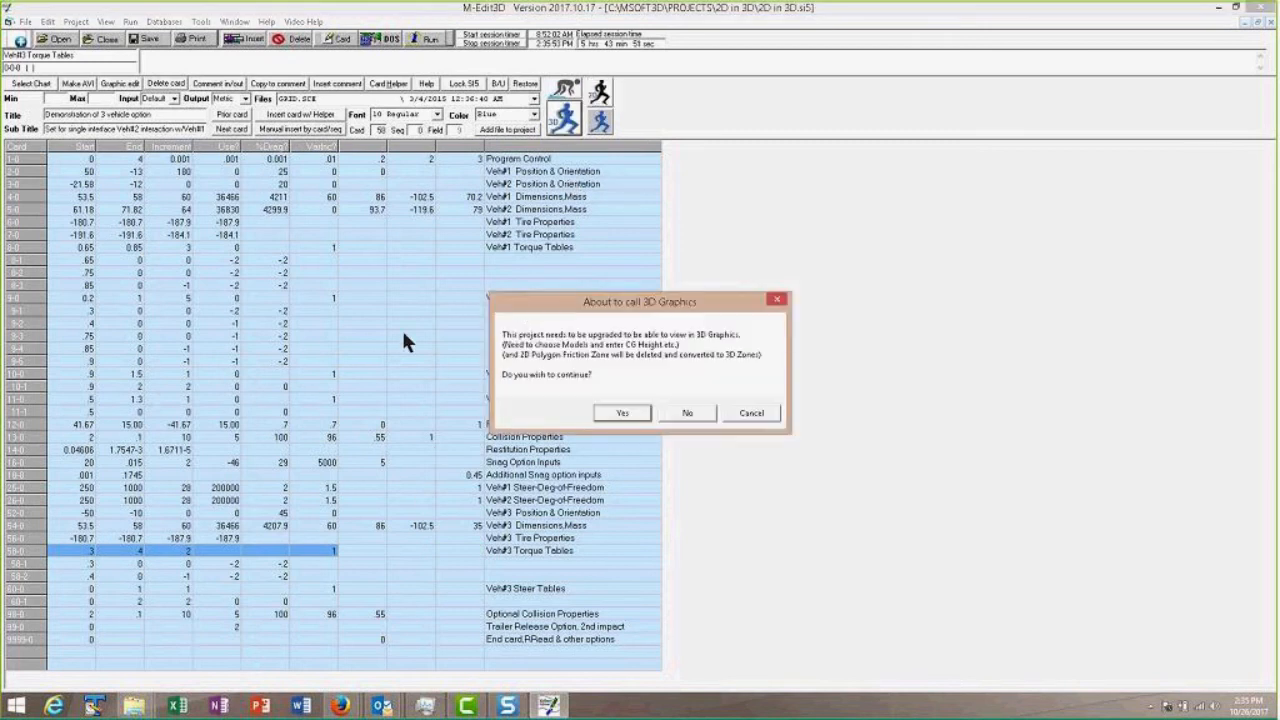
pyautogui.click(614, 412)
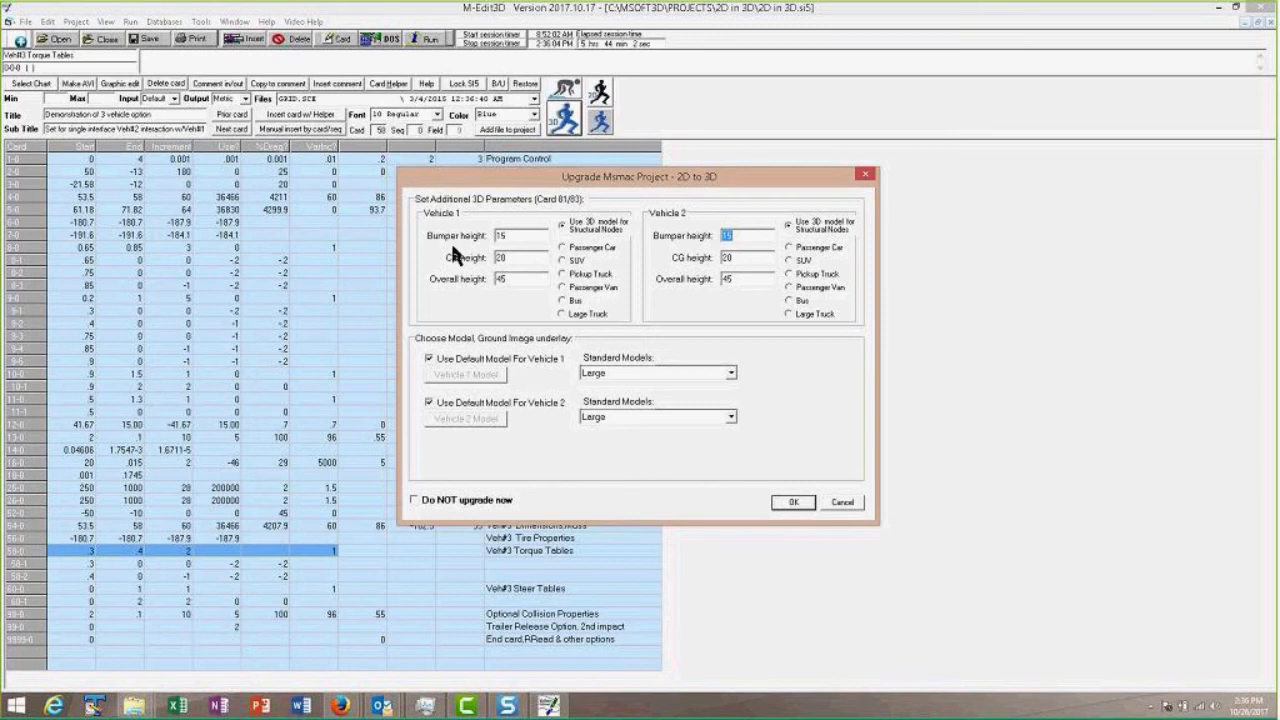
# - Turn off the default models for both vehicles and assign 2002_Ford_Mustang.M3D to vehicle 1
pyautogui.click(467, 358)
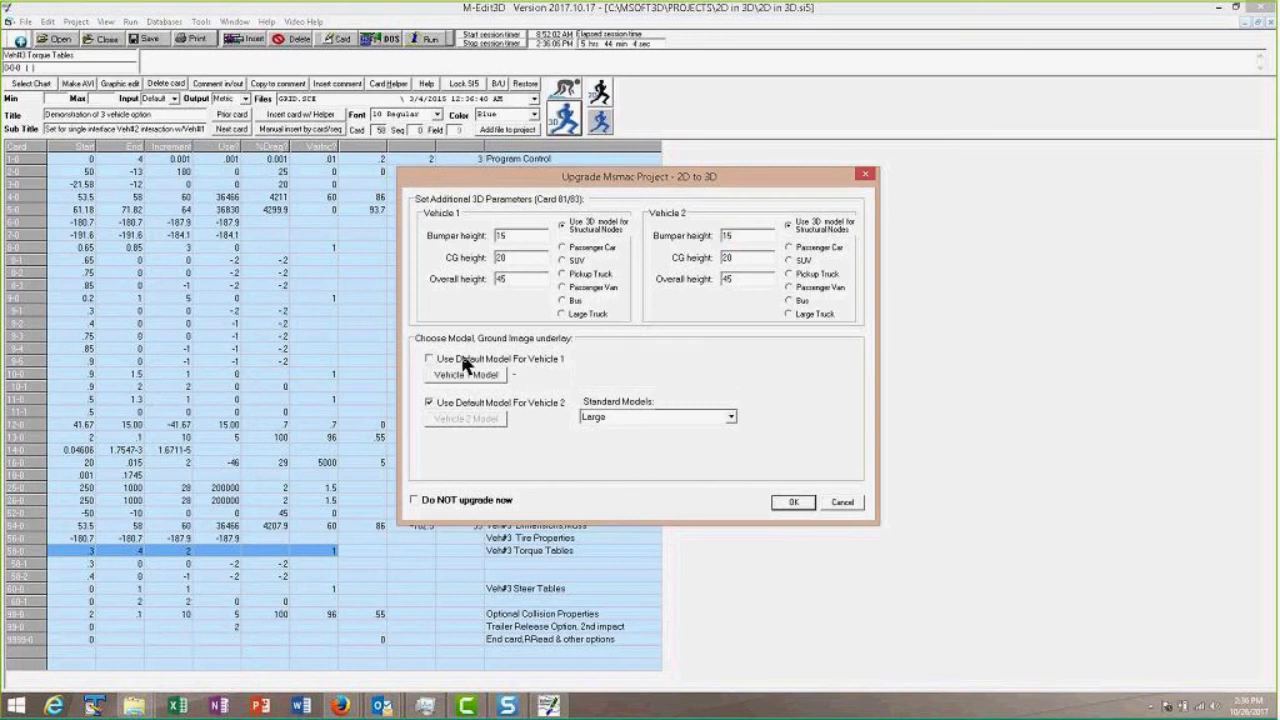
pyautogui.click(468, 402)
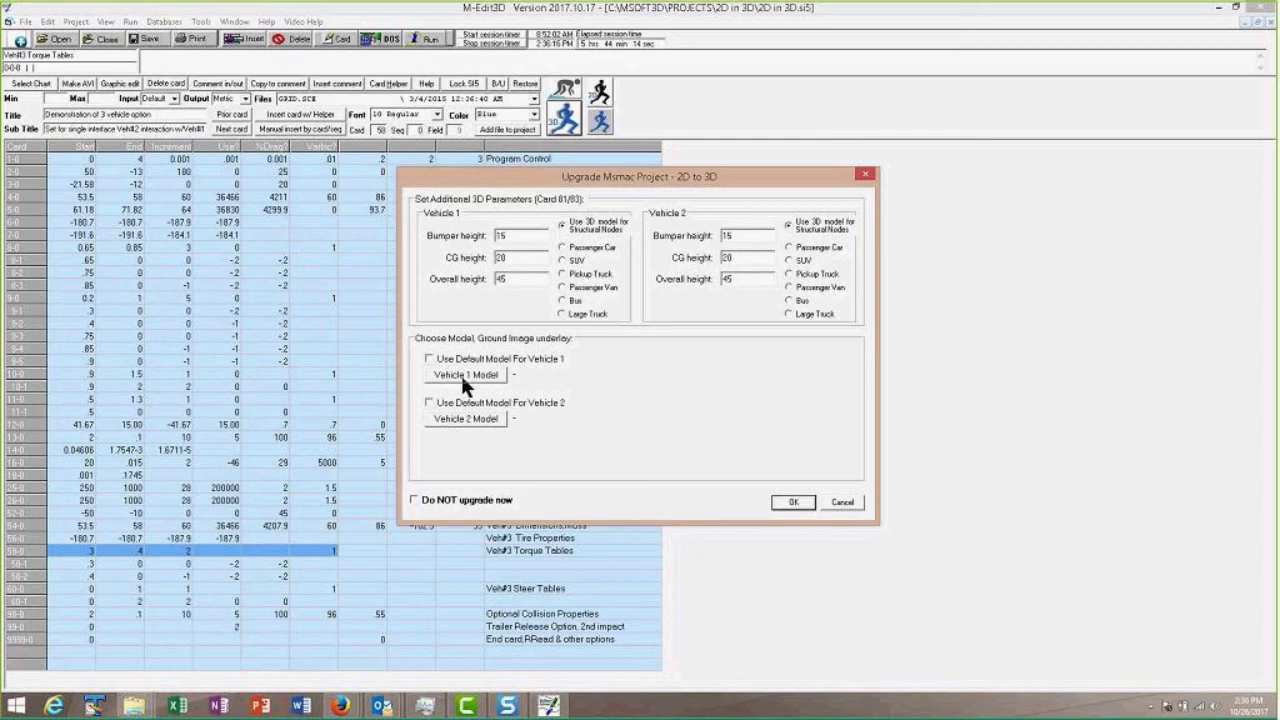
pyautogui.click(462, 378)
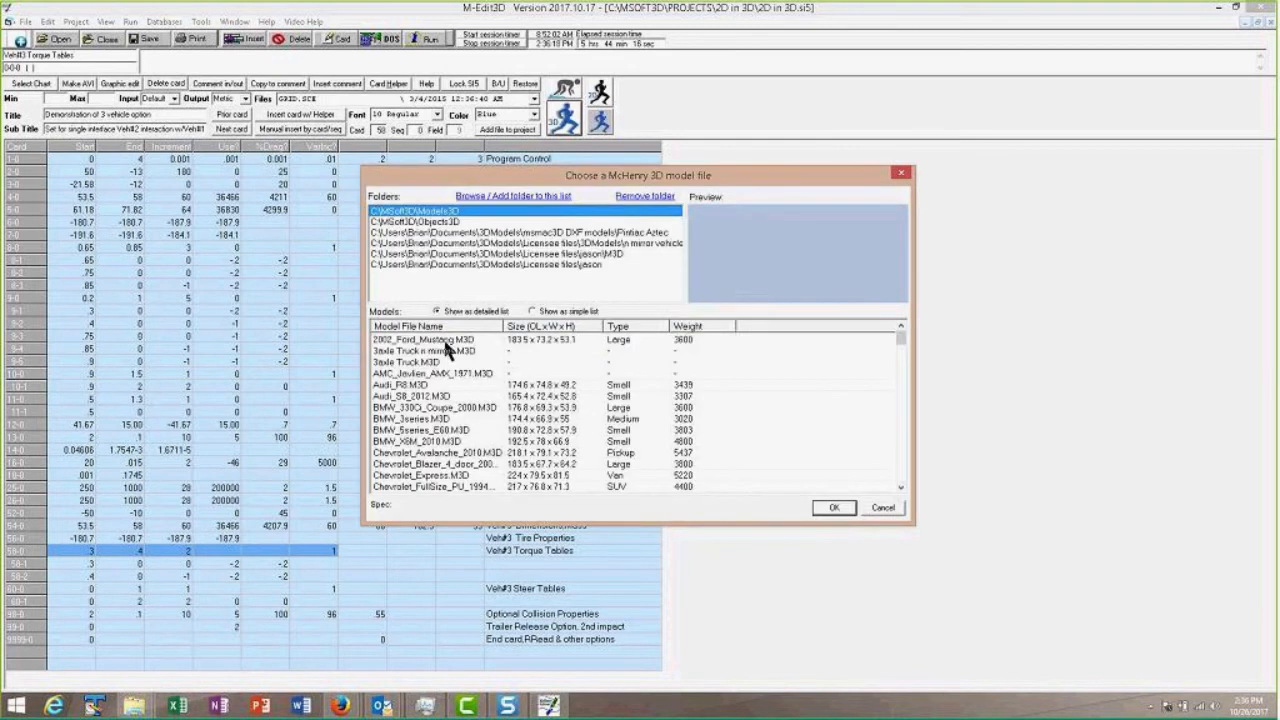
pyautogui.click(445, 340)
pyautogui.click(834, 508)
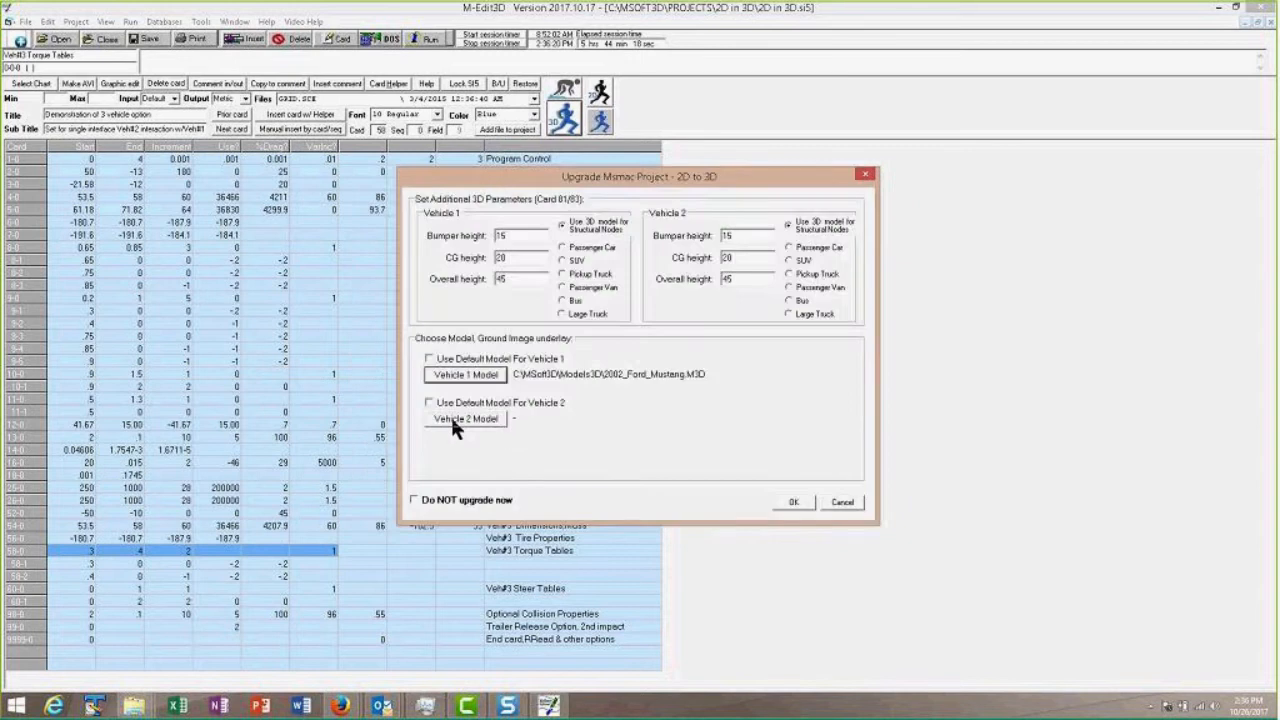
# - Assign Dodge_Caravan_1996.M3D to vehicle 2 and carry out the 2D to 3D upgrade
pyautogui.click(450, 414)
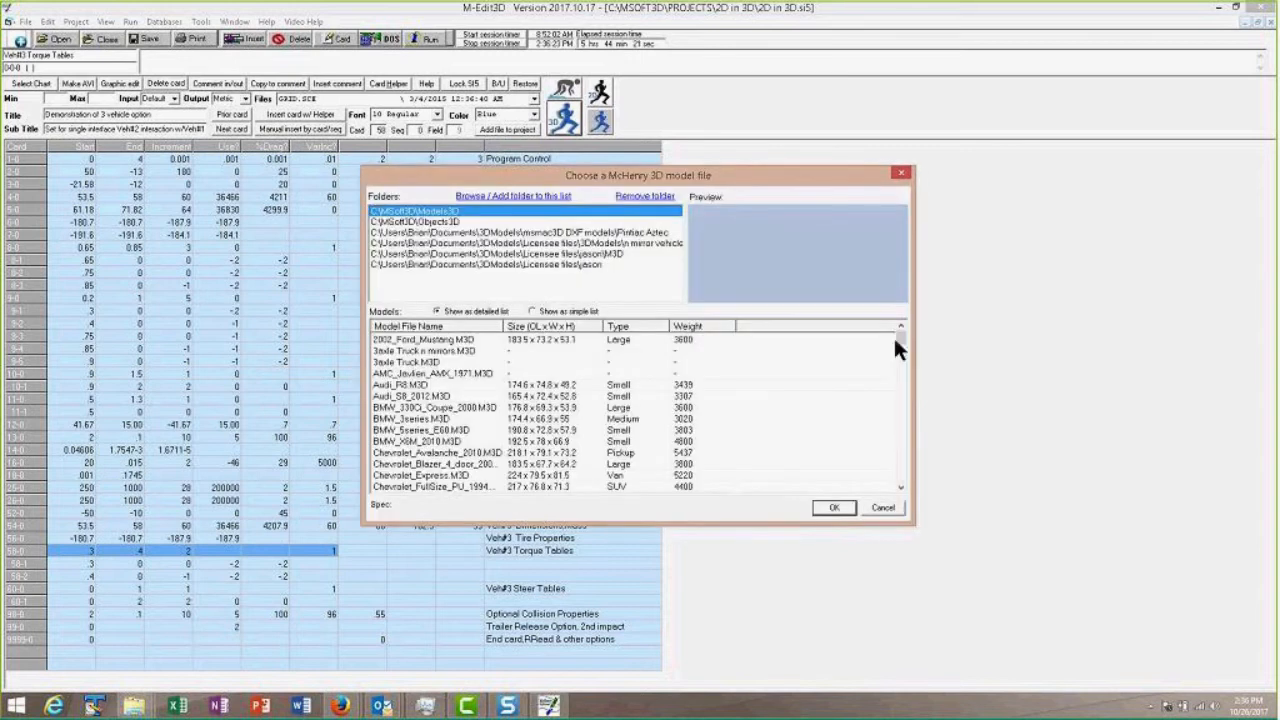
pyautogui.scroll(-5, 899, 342)
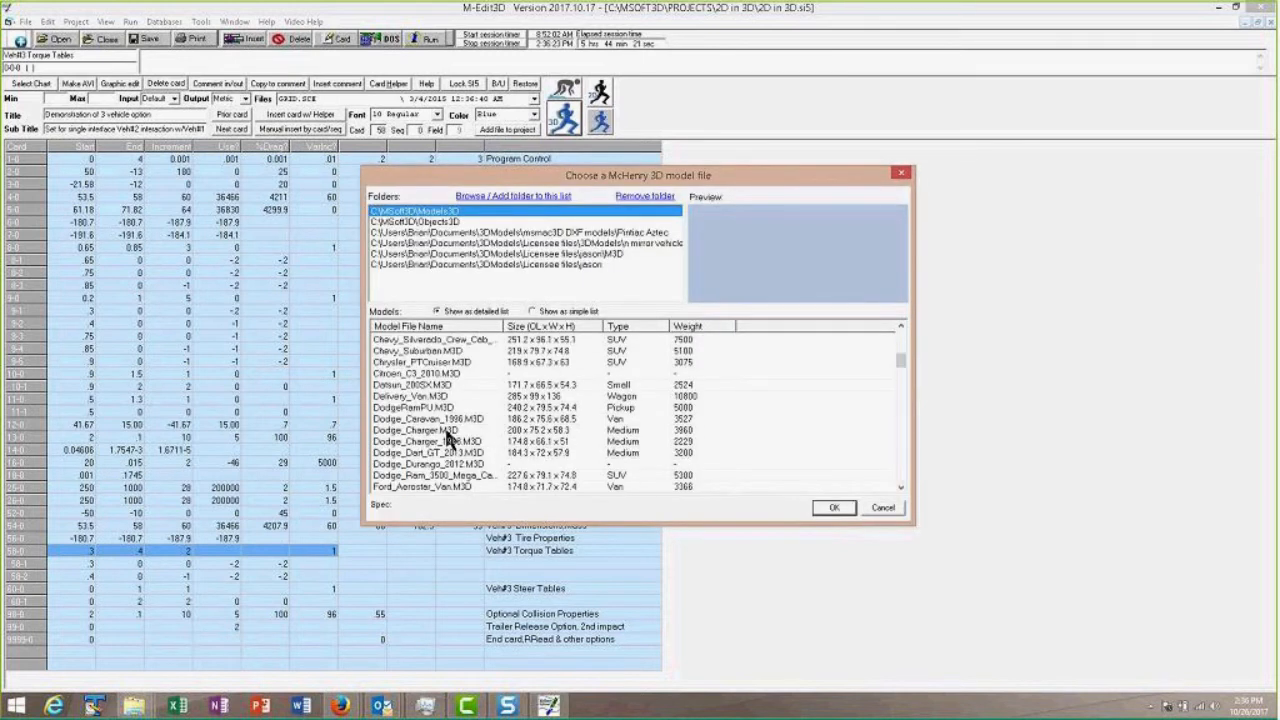
pyautogui.click(439, 418)
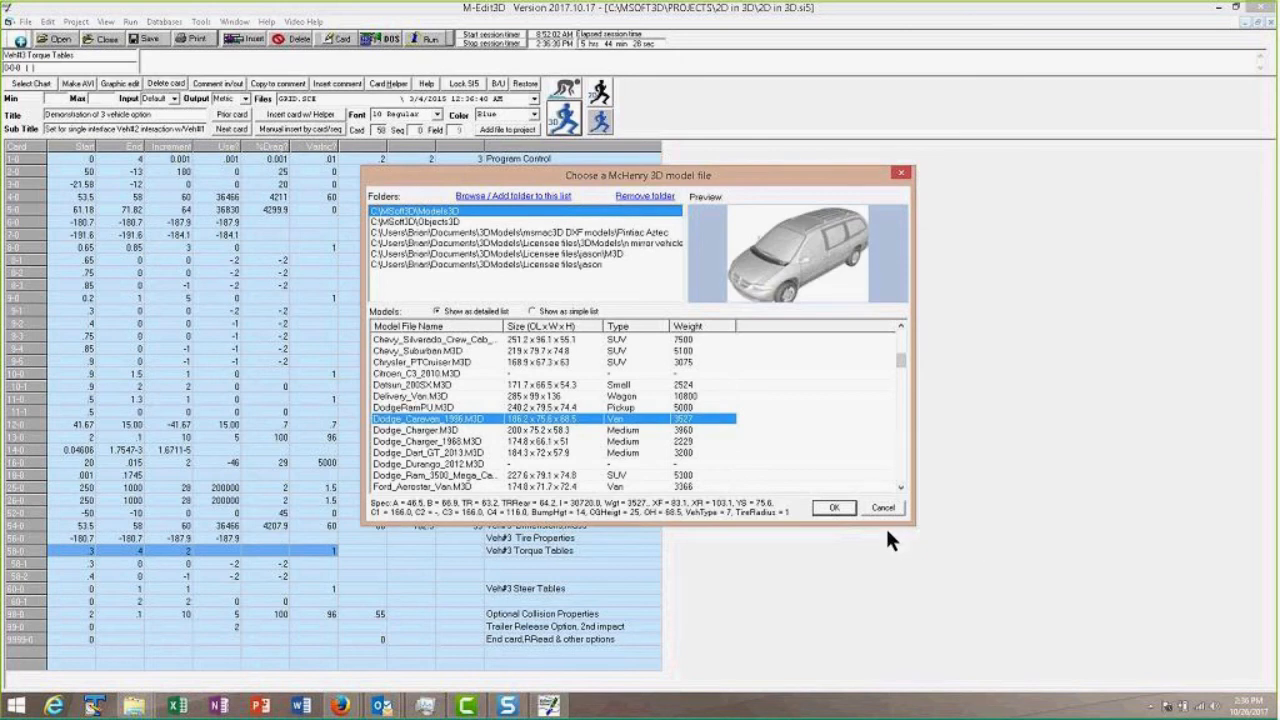
pyautogui.click(834, 507)
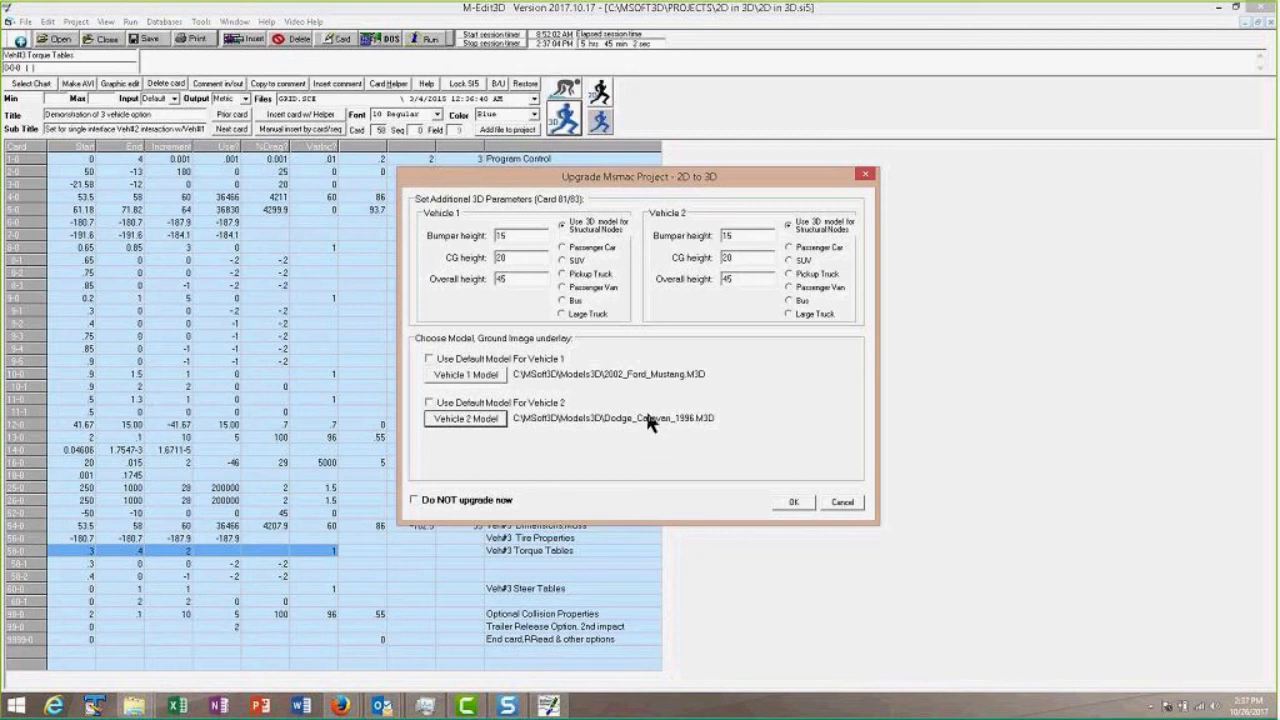
pyautogui.click(790, 502)
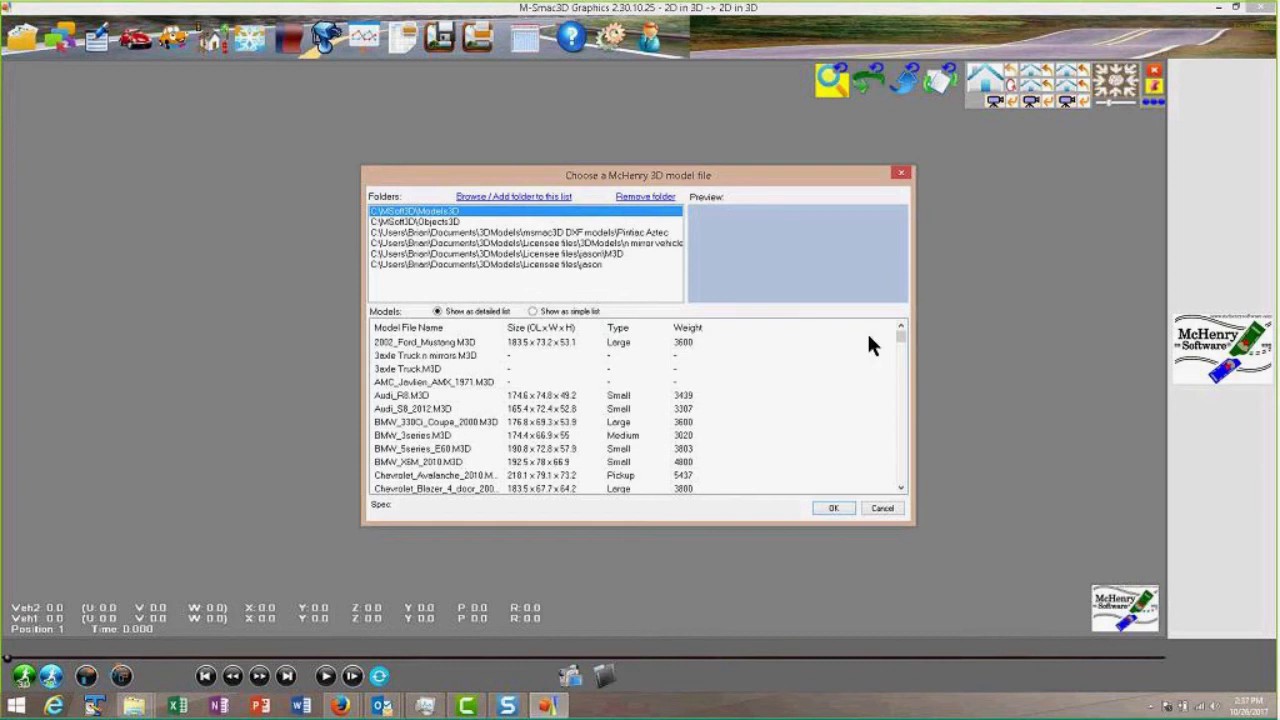
# - Assign Honda_Civic_2007.M3D to vehicle 3 and rerun the simulation to create the vehicle path
pyautogui.moveTo(900, 340); pyautogui.dragTo(900, 404)
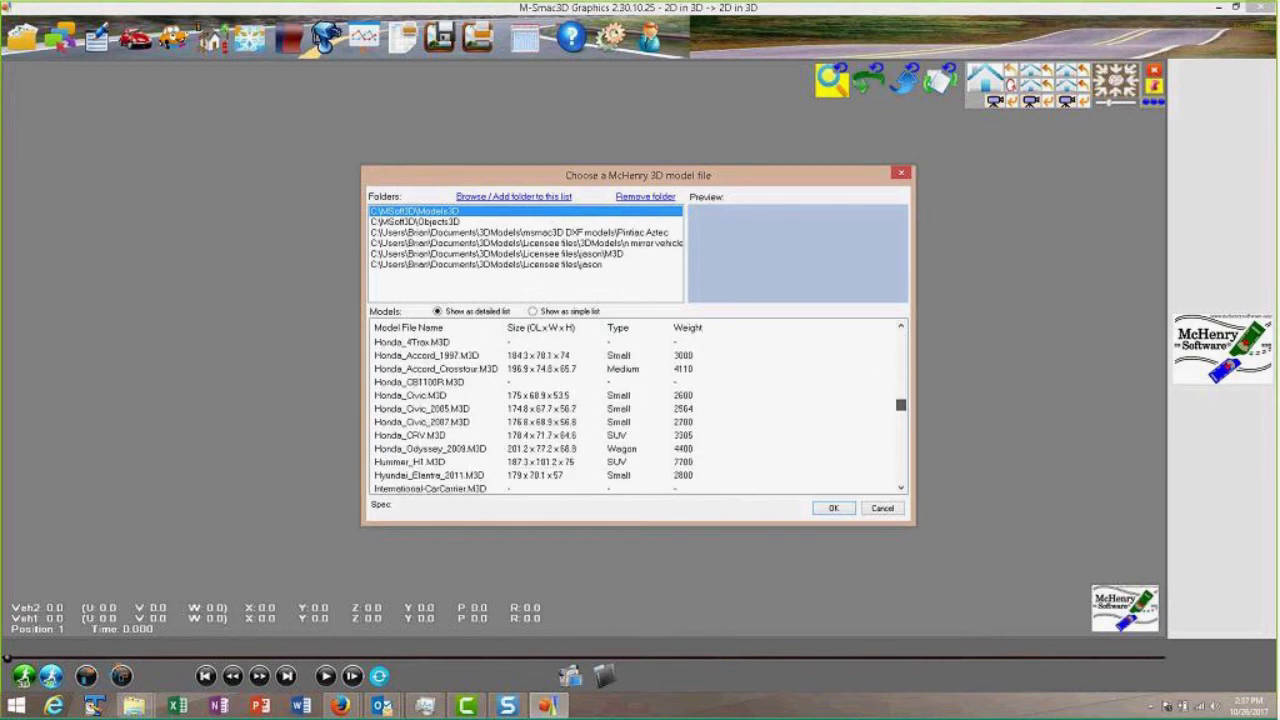
pyautogui.click(444, 424)
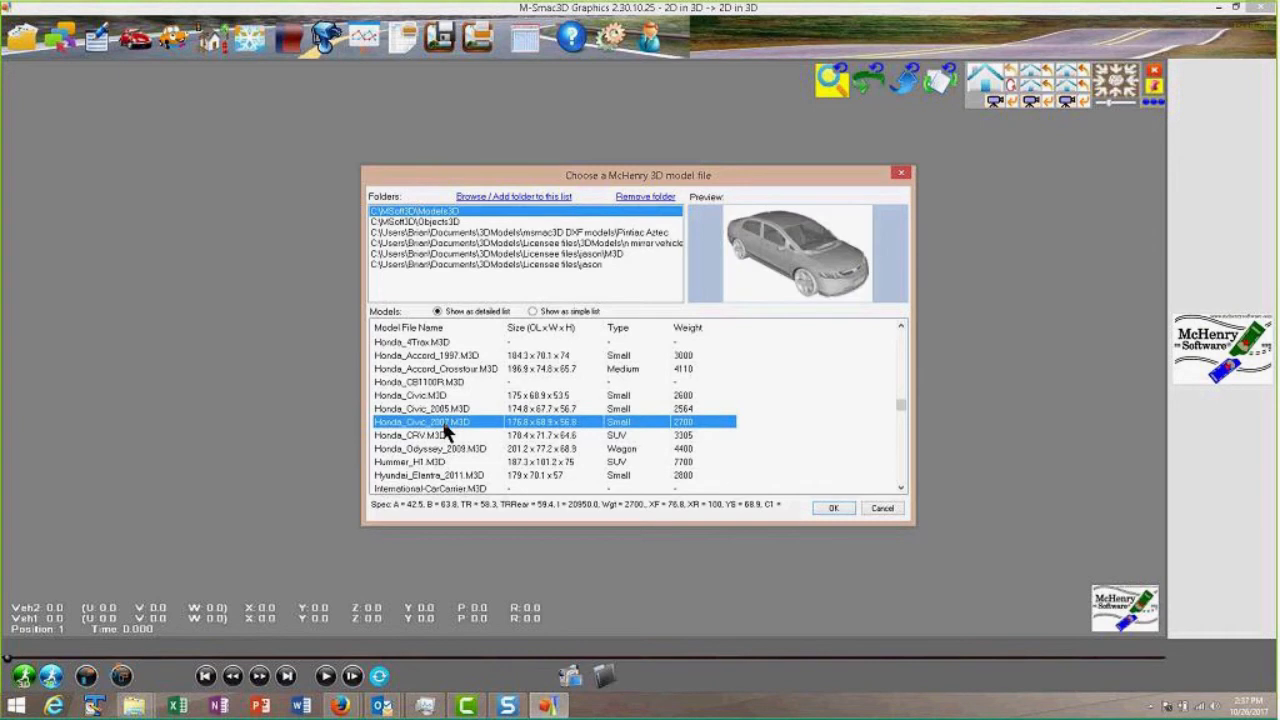
pyautogui.click(826, 506)
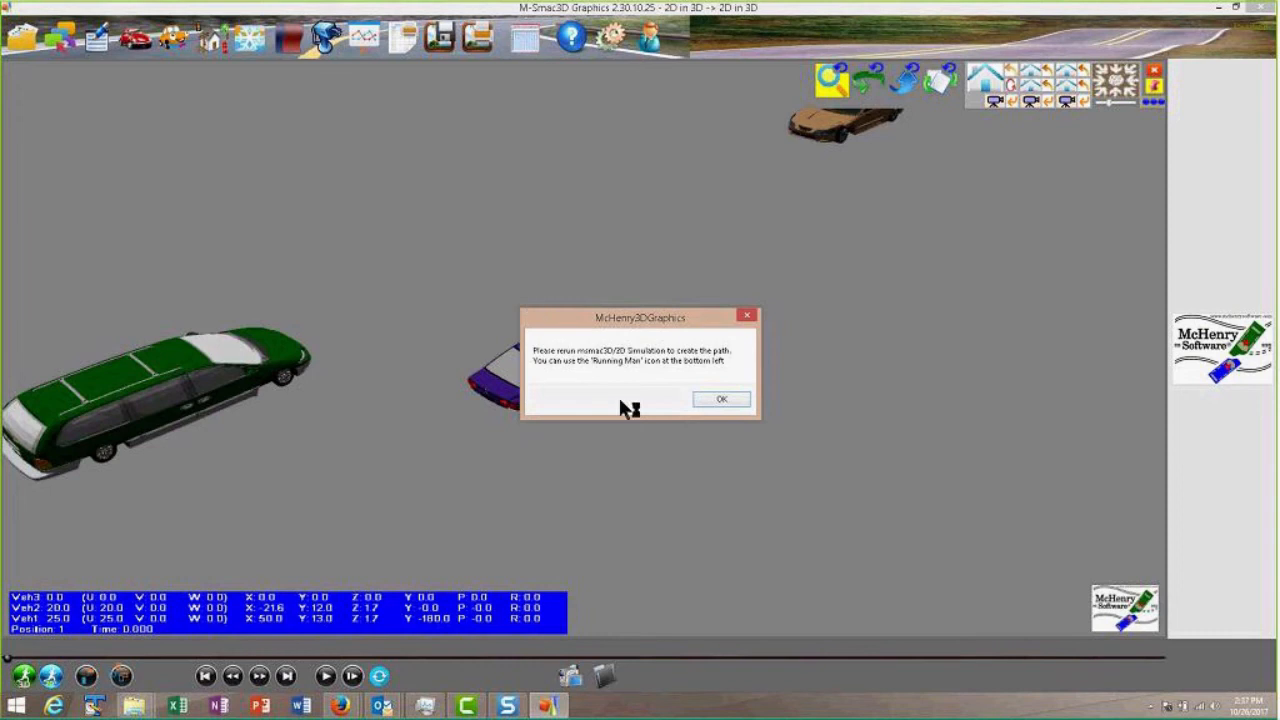
pyautogui.click(725, 399)
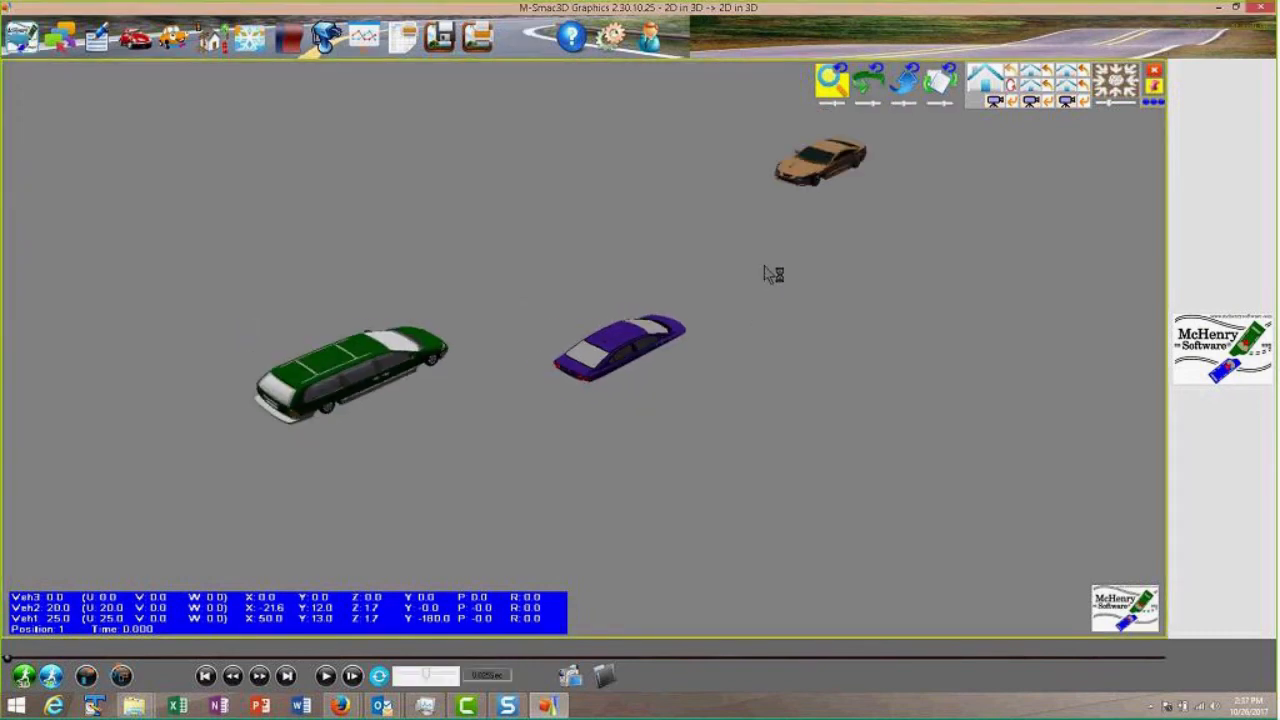
pyautogui.click(50, 678)
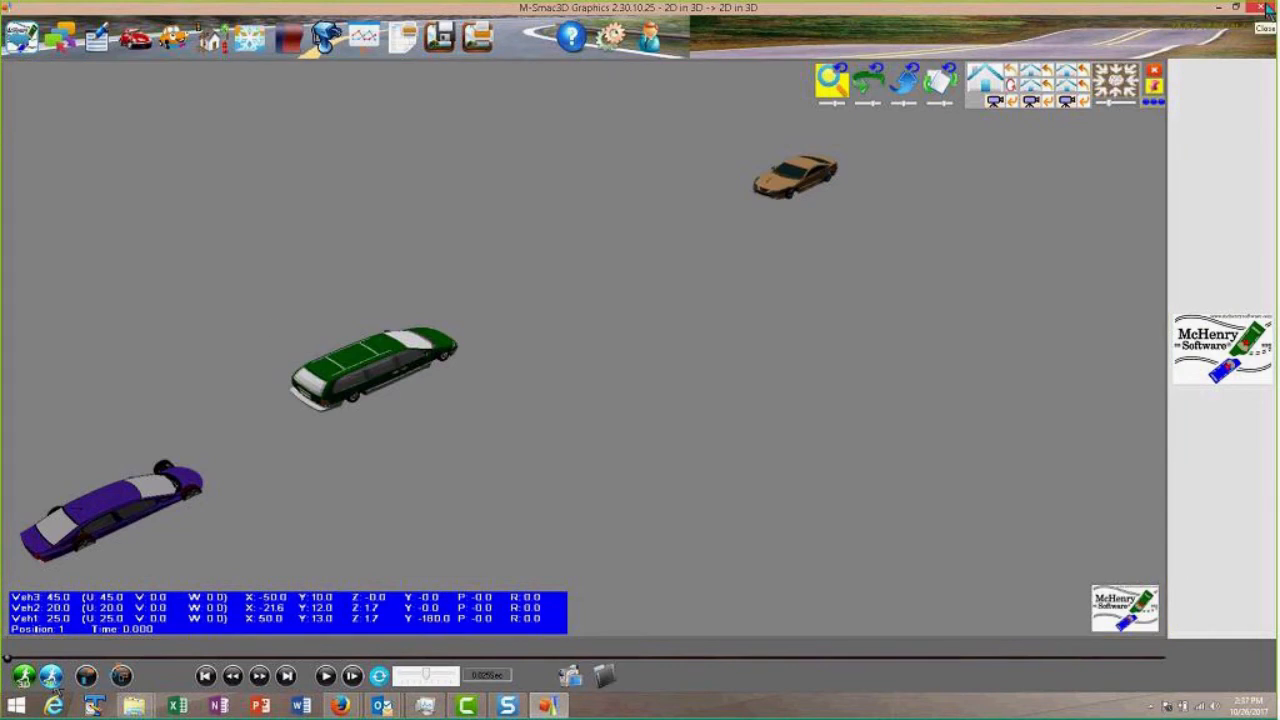
# - Examine vehicle 3's body and wheel positions up close in the 3D scene and return to the input cards
pyautogui.scroll(3, 574, 258)
pyautogui.scroll(-3, 526, 312)
pyautogui.scroll(2, 346, 520)
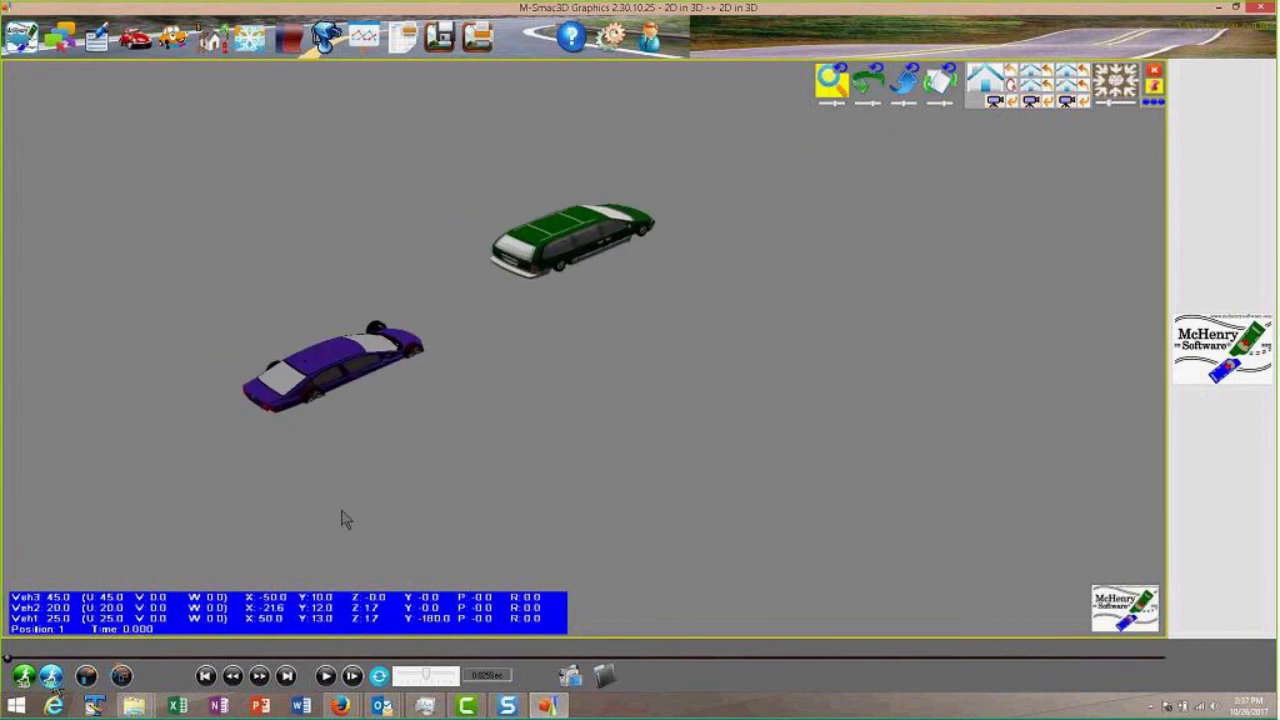
pyautogui.scroll(2, 346, 468)
pyautogui.scroll(2, 457, 386)
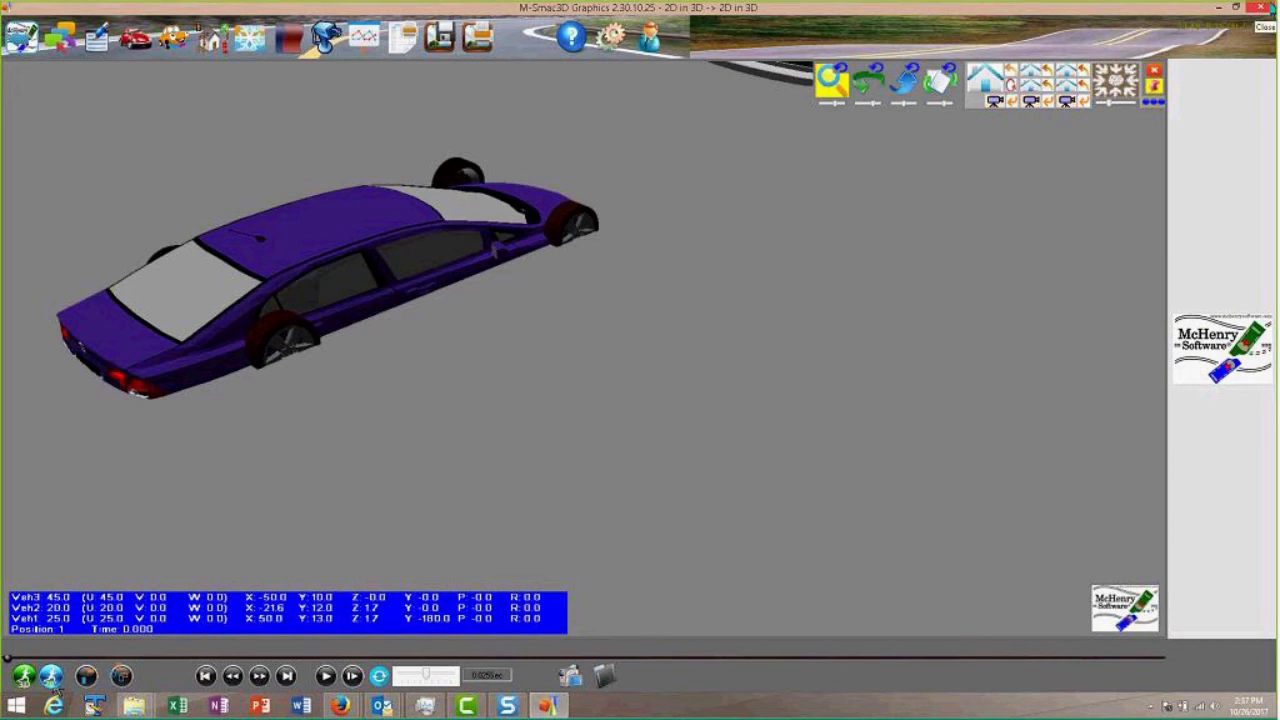
pyautogui.click(1257, 7)
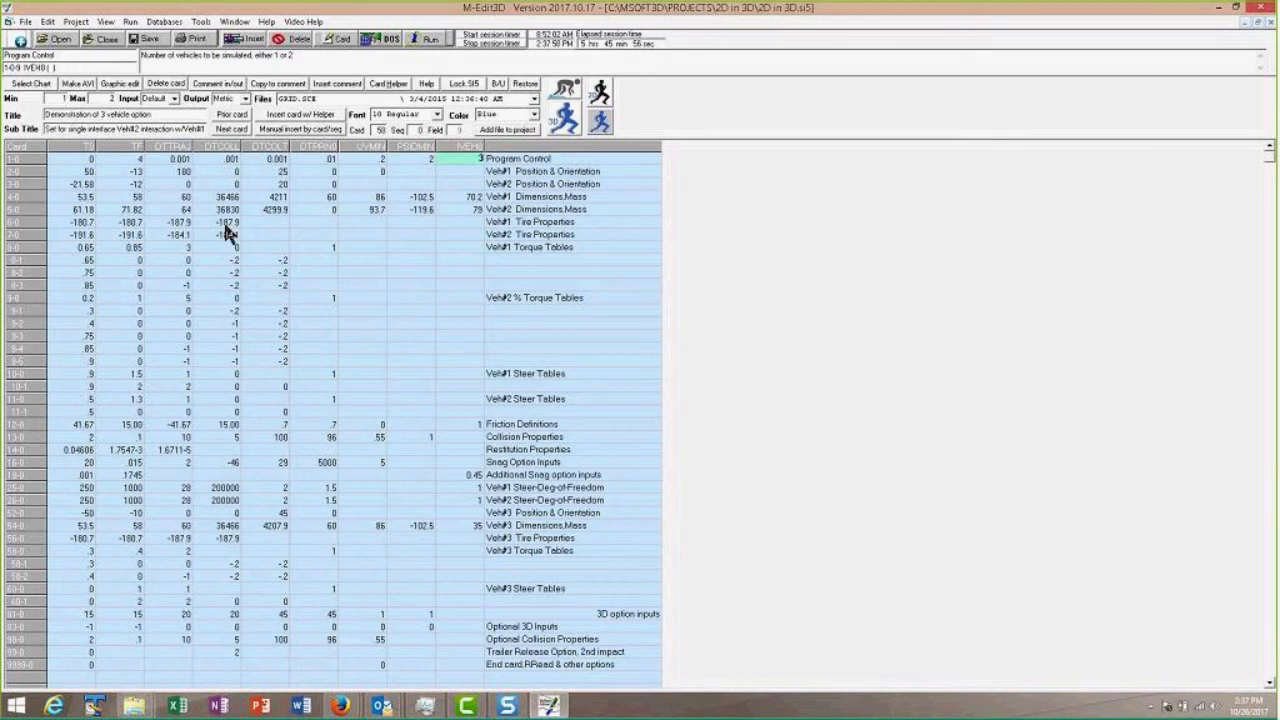
# - Read the help page on card 81 about bumper, CG and overall height inputs
pyautogui.click(55, 606)
pyautogui.press('F1')
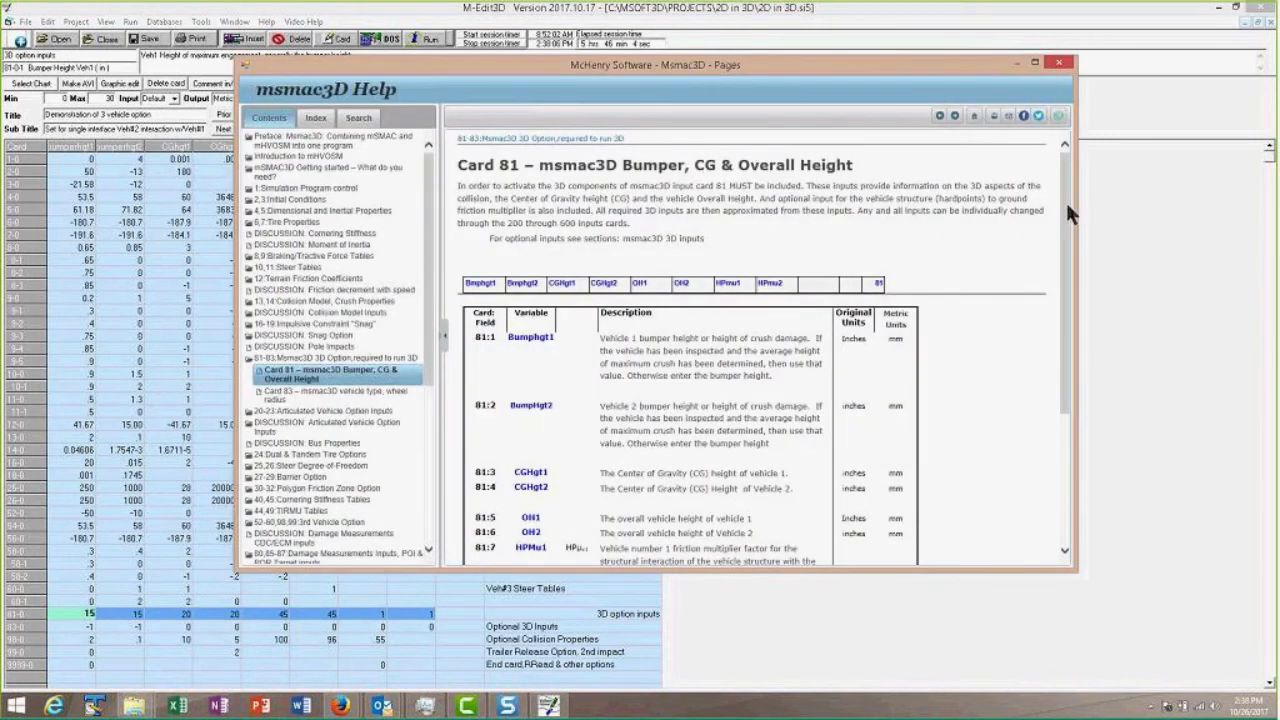
pyautogui.scroll(-5, 1065, 199)
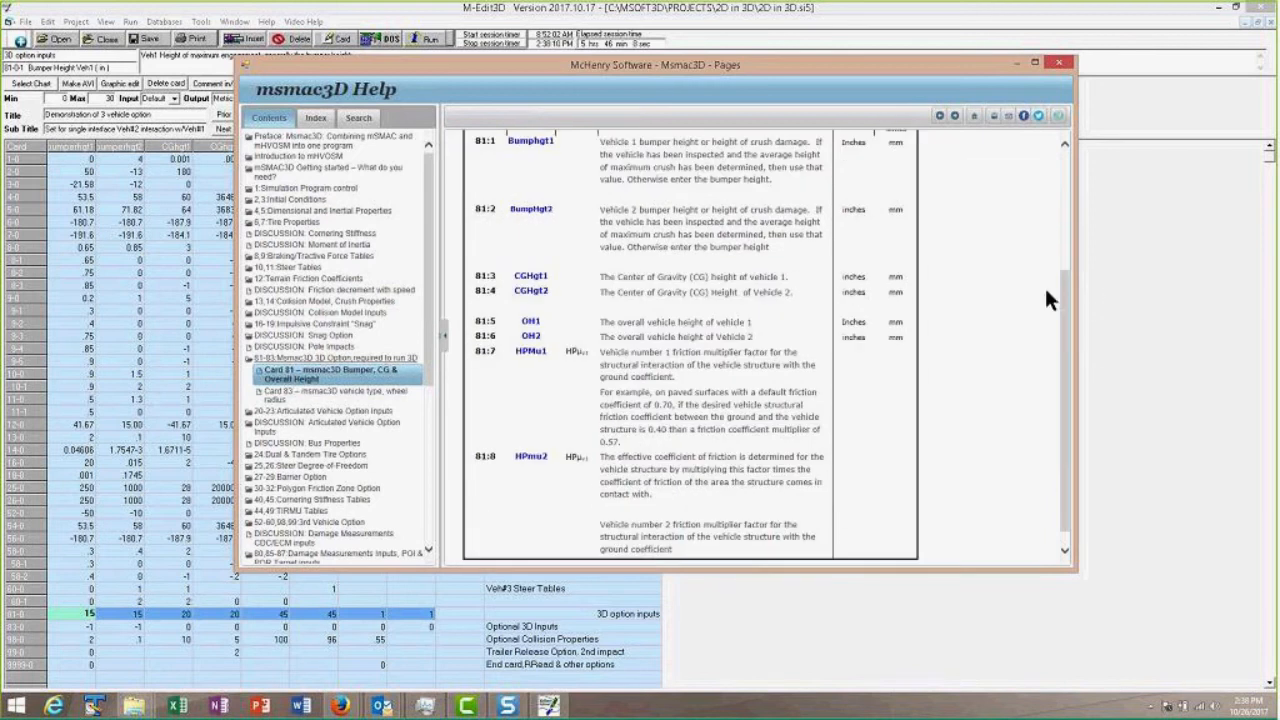
pyautogui.click(1060, 66)
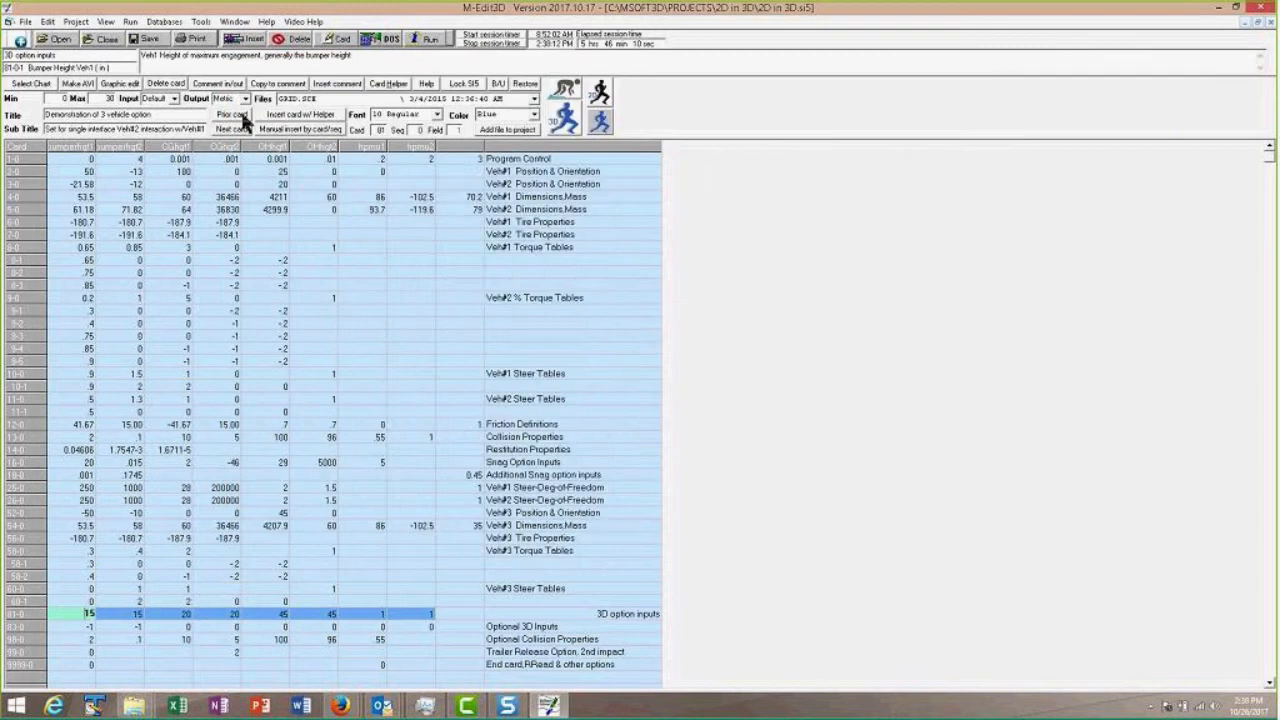
# - Insert card 81-1 with the msmac3D 3D parameters for vehicles 3 and 4
pyautogui.click(287, 114)
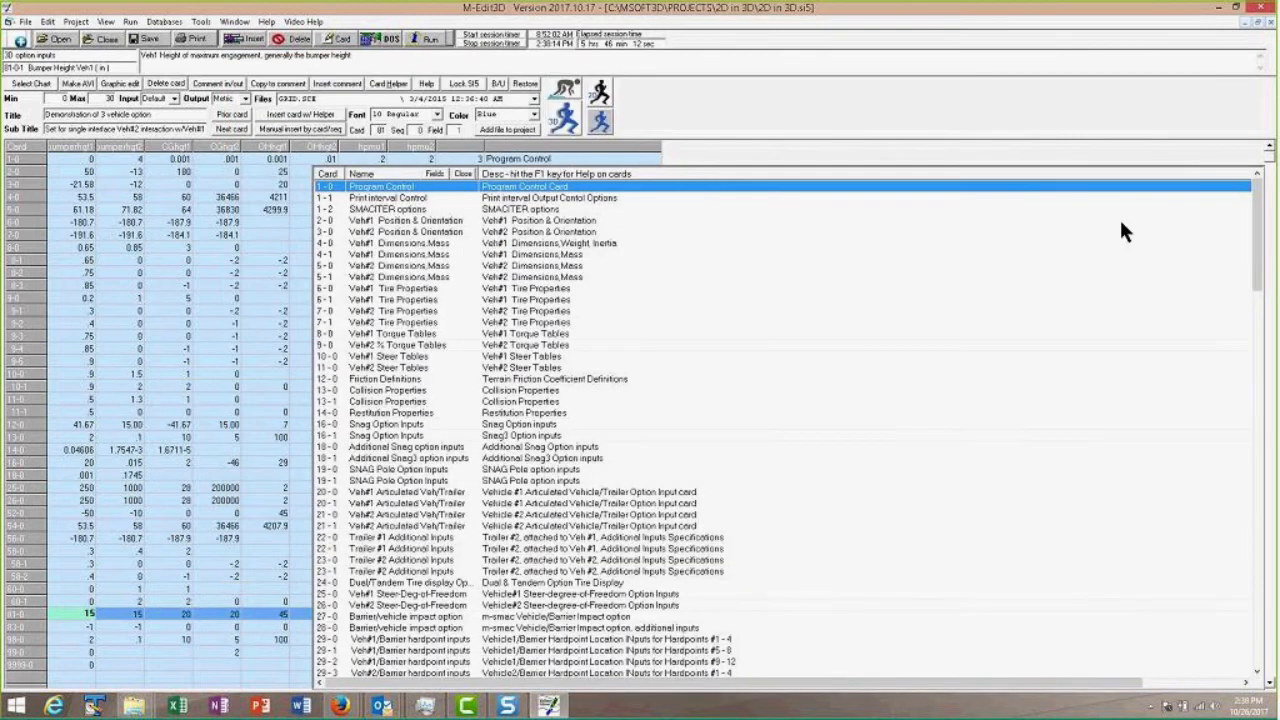
pyautogui.moveTo(1257, 207); pyautogui.dragTo(1246, 377)
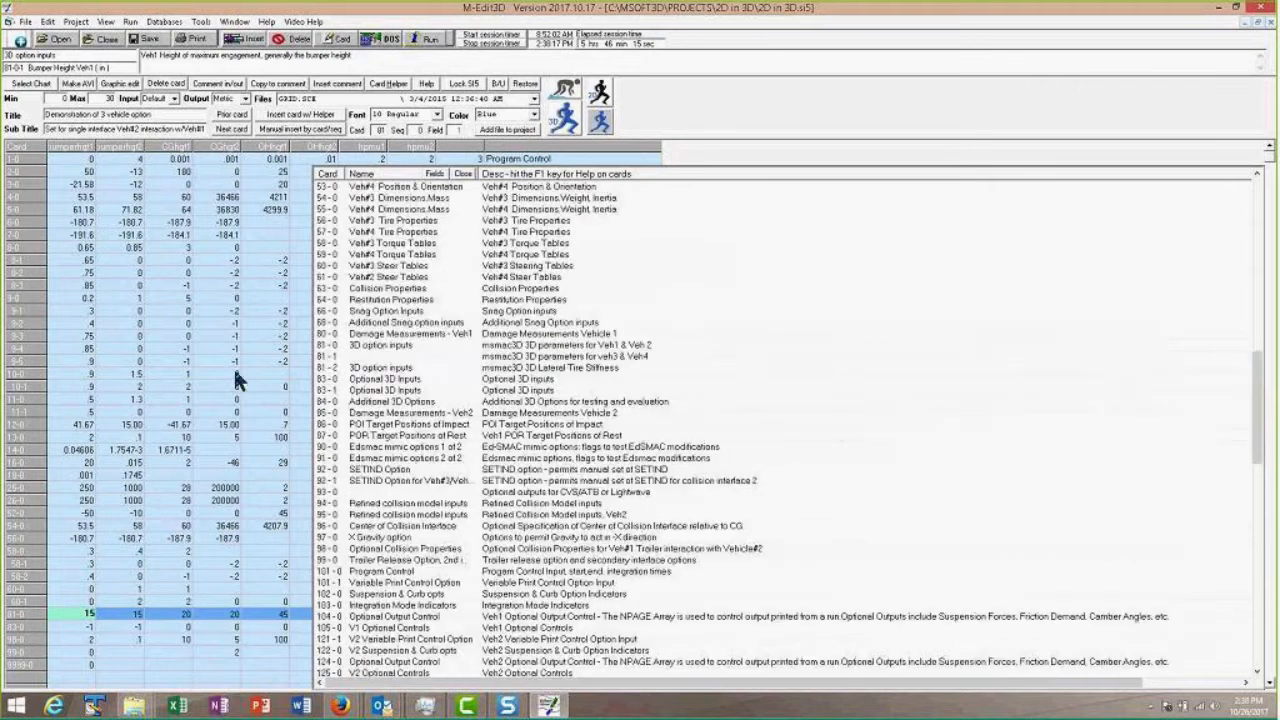
pyautogui.click(322, 356)
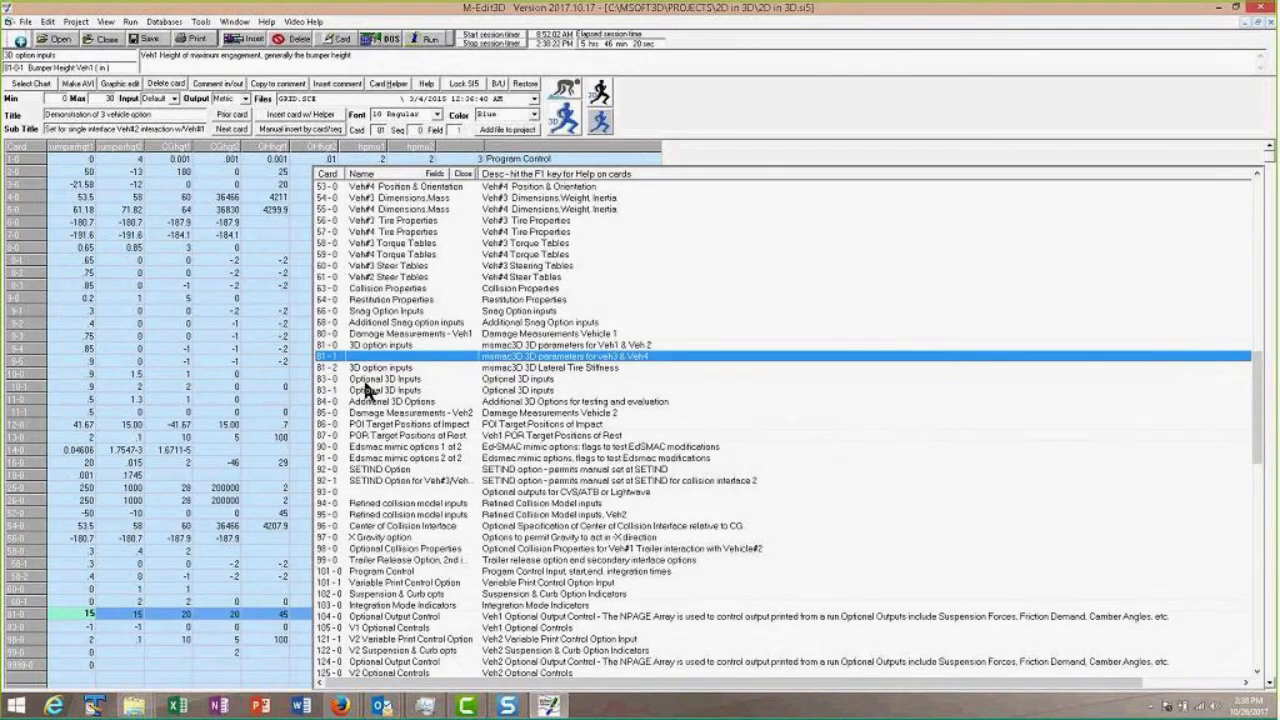
pyautogui.doubleClick(361, 357)
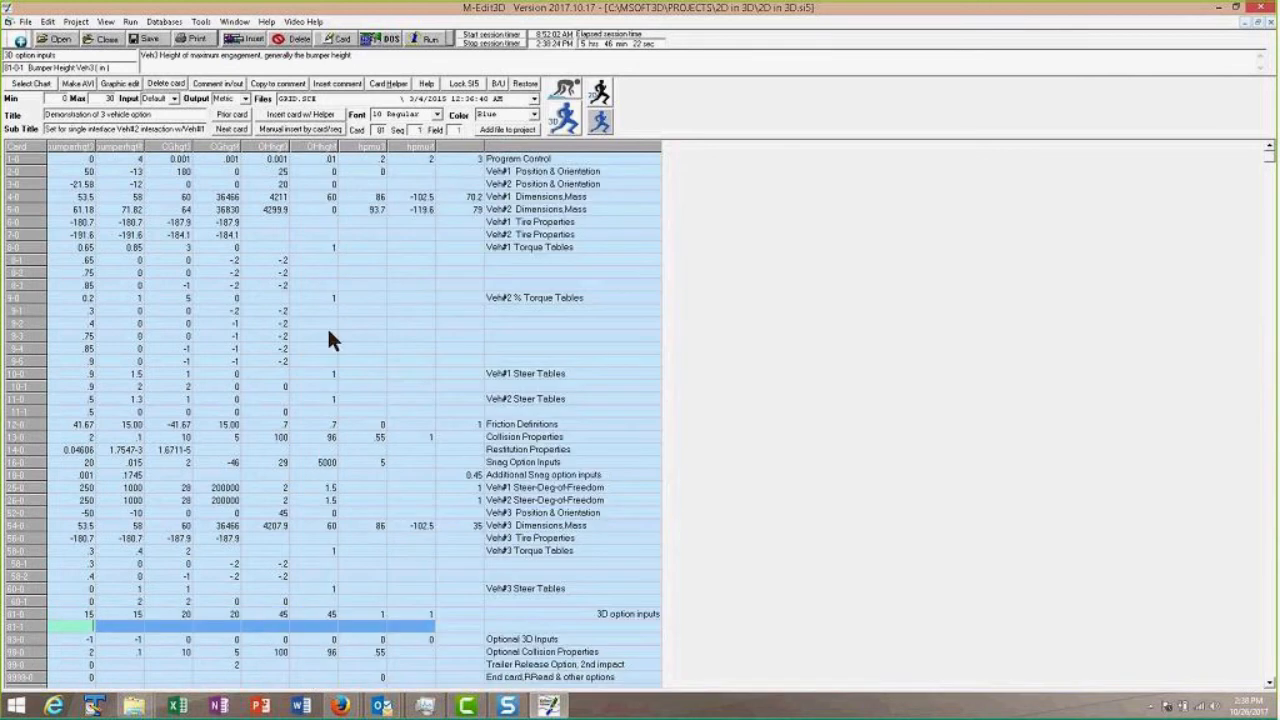
# - Insert card 83-1 for the optional 3D inputs of the additional vehicles
pyautogui.click(298, 115)
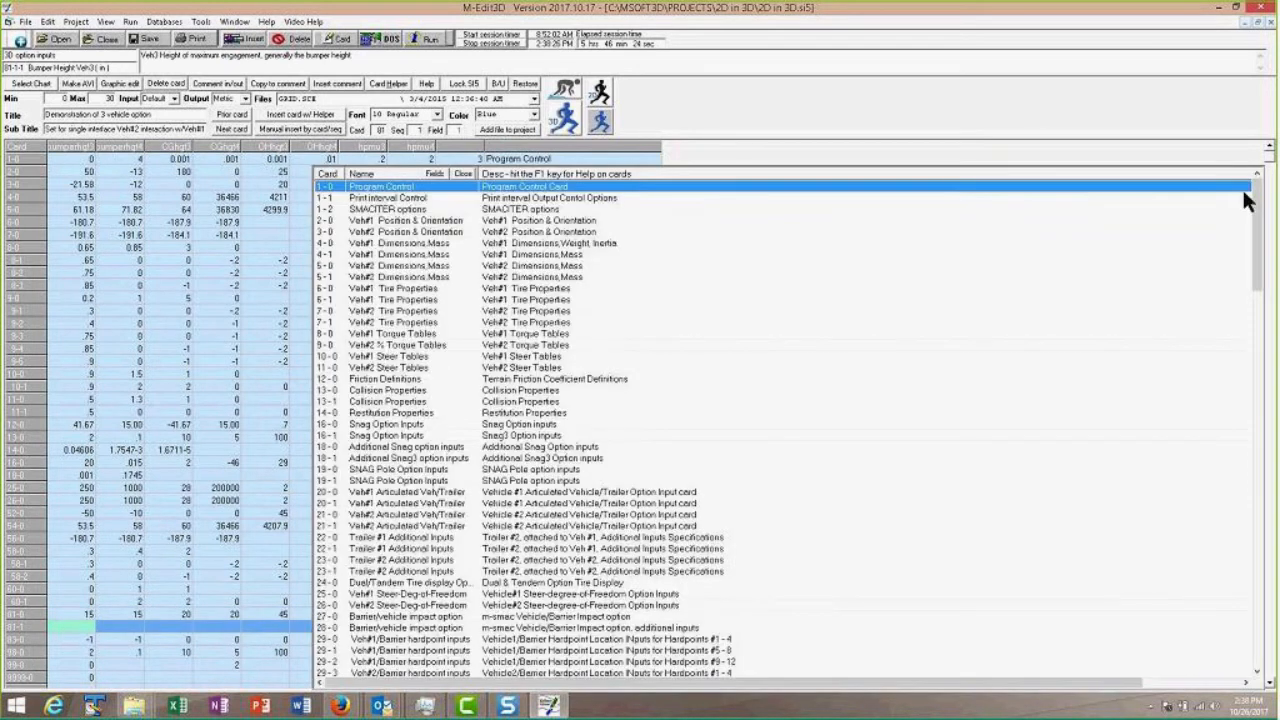
pyautogui.moveTo(1250, 200); pyautogui.dragTo(1256, 362)
pyautogui.scroll(-6, 321, 230)
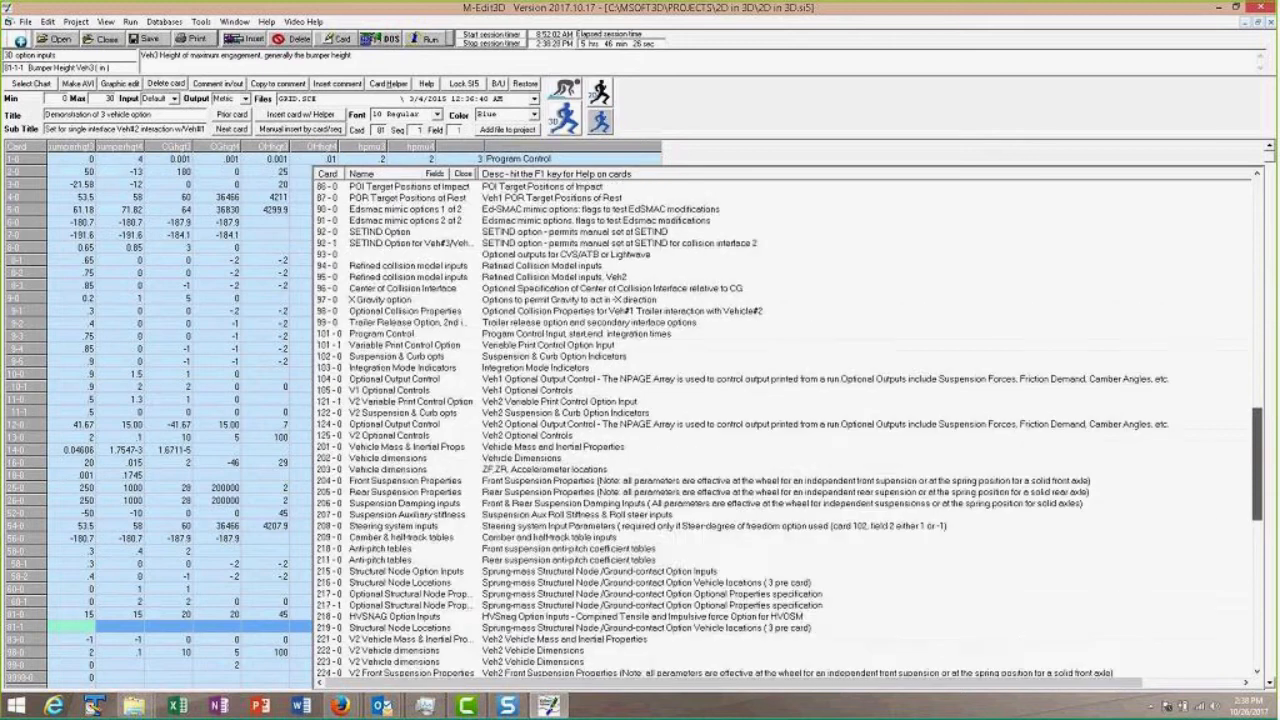
pyautogui.doubleClick(321, 230)
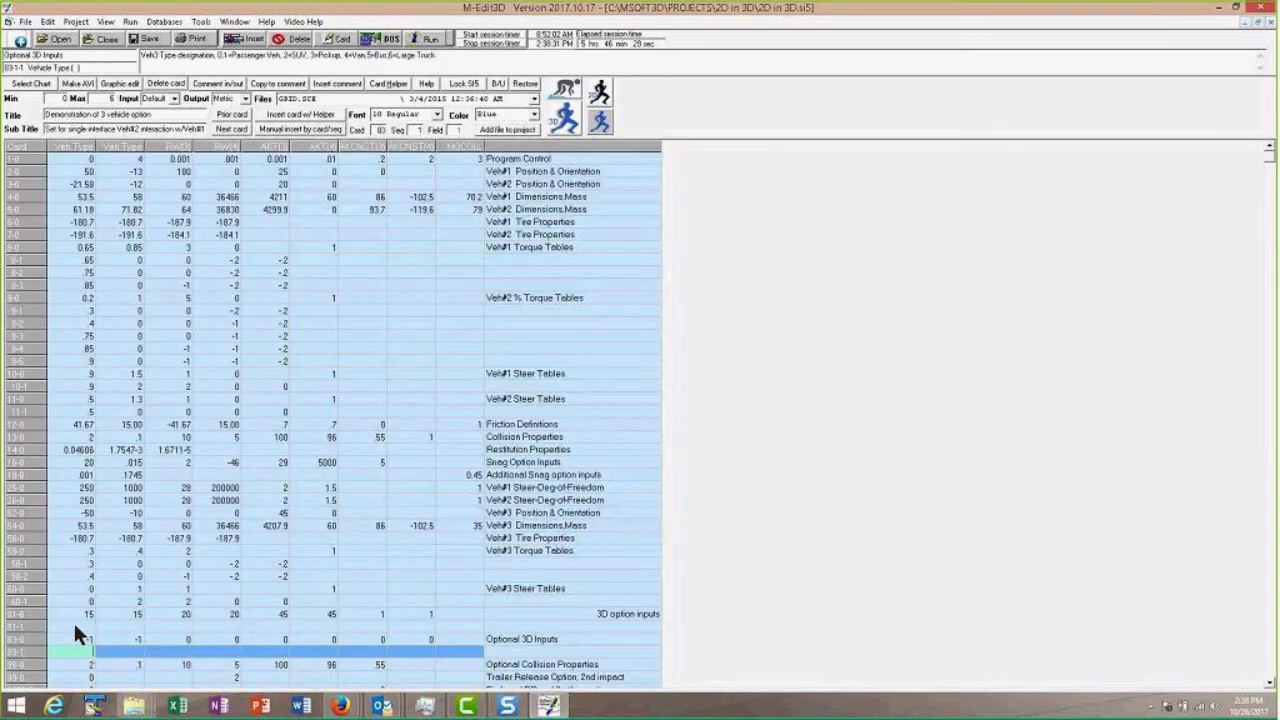
# - Fill card 81-1 with bumper heights of 15, CG heights of 20 and overall heights of 45 for vehicles 3 and 4
pyautogui.click(76, 627)
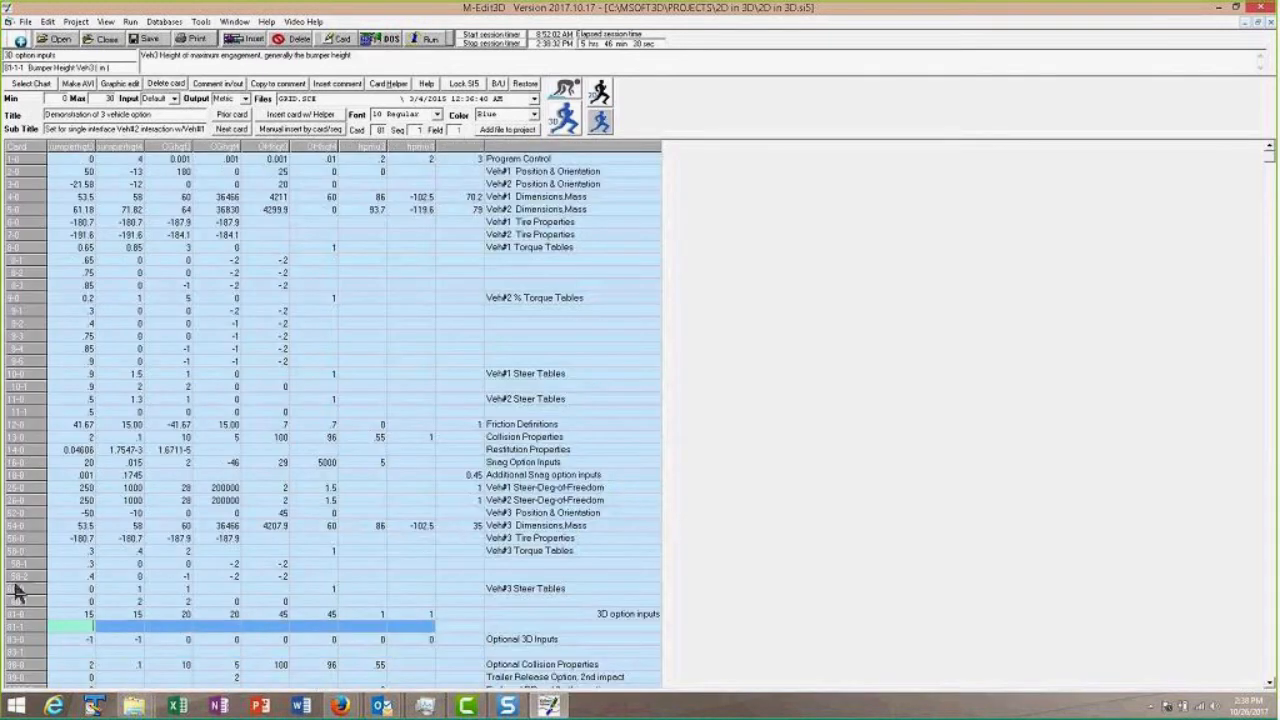
pyautogui.write('15')
pyautogui.press('Tab')
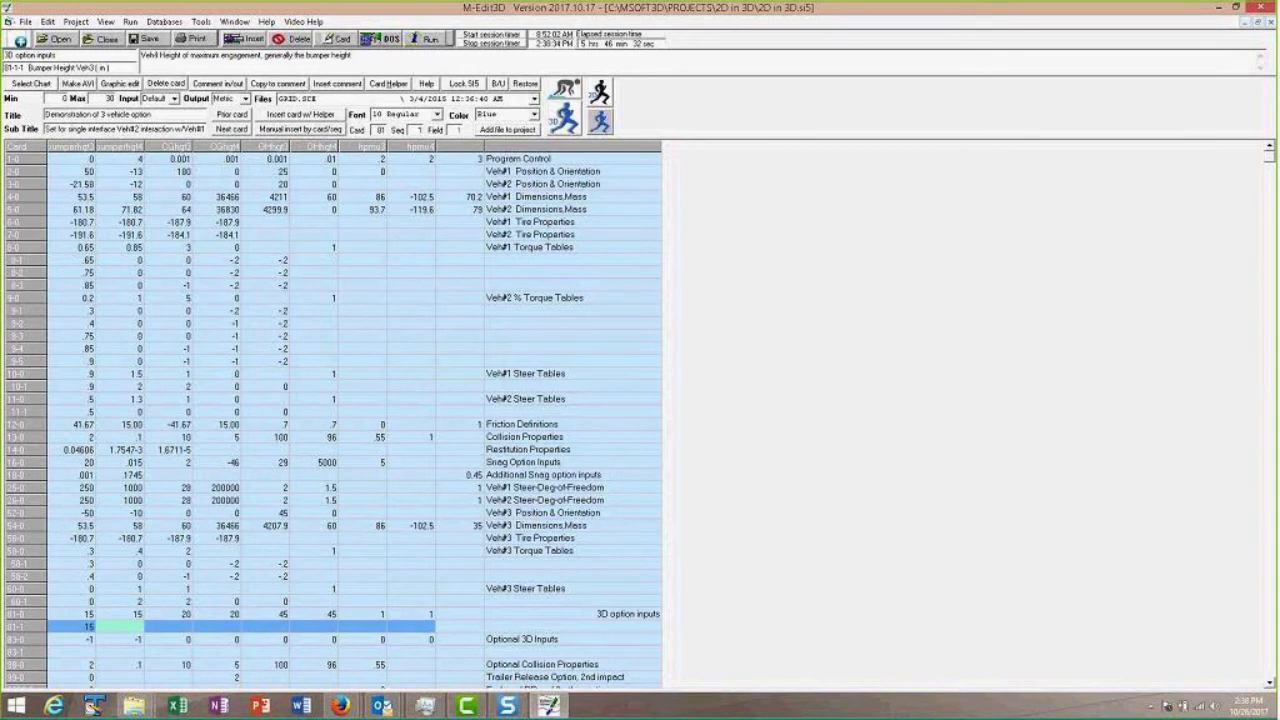
pyautogui.write('15')
pyautogui.press('Tab')
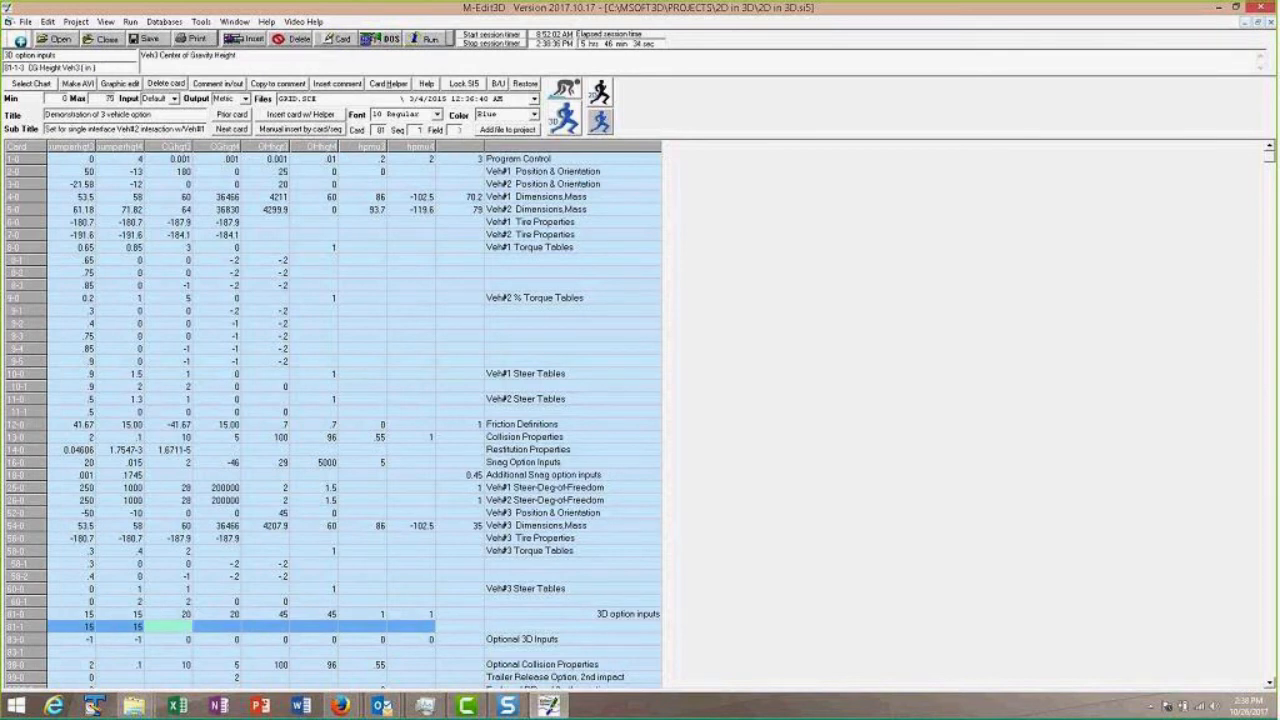
pyautogui.write('20')
pyautogui.press('Tab')
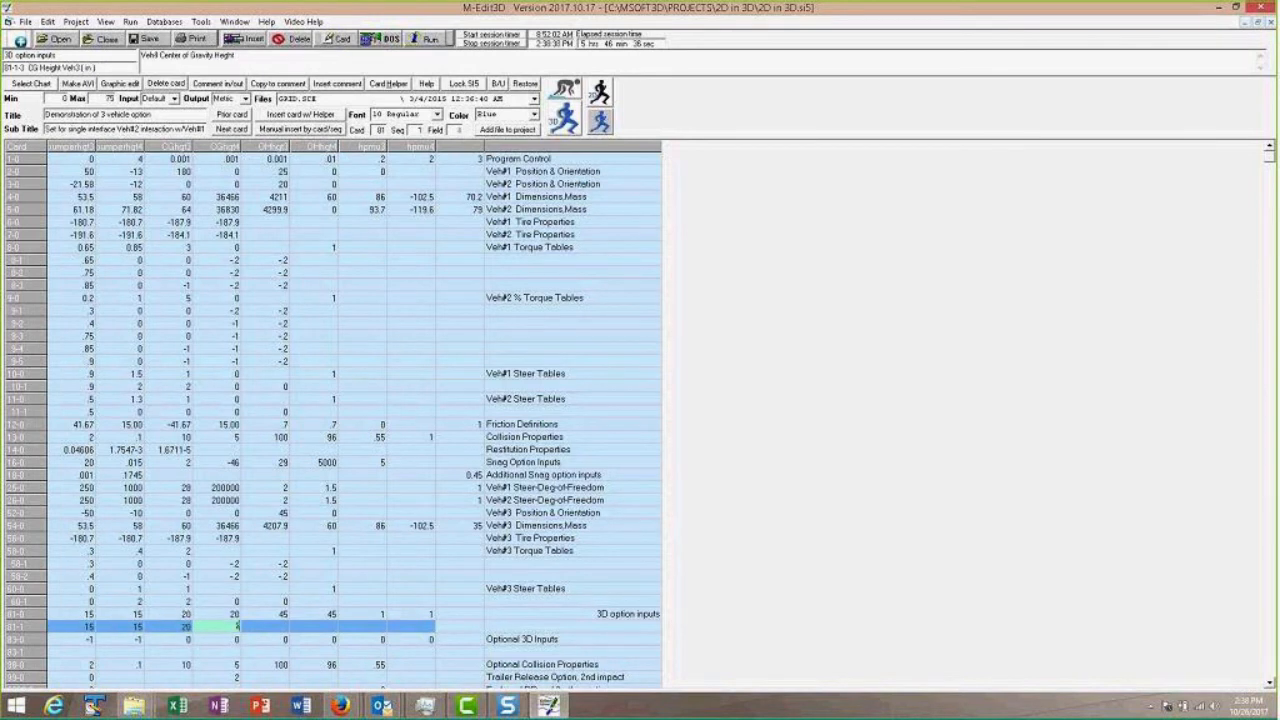
pyautogui.write('20')
pyautogui.press('Tab')
pyautogui.write('4')
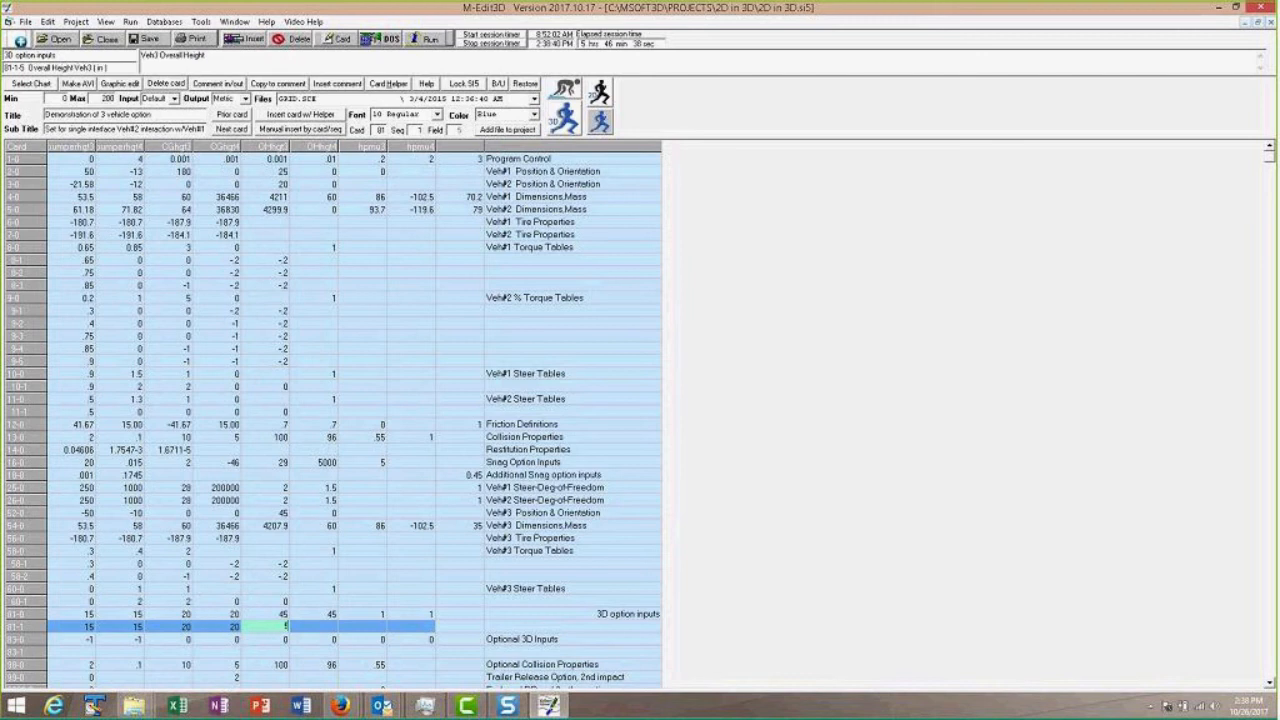
pyautogui.write('5')
pyautogui.press('Tab')
pyautogui.write('45')
pyautogui.press('Tab')
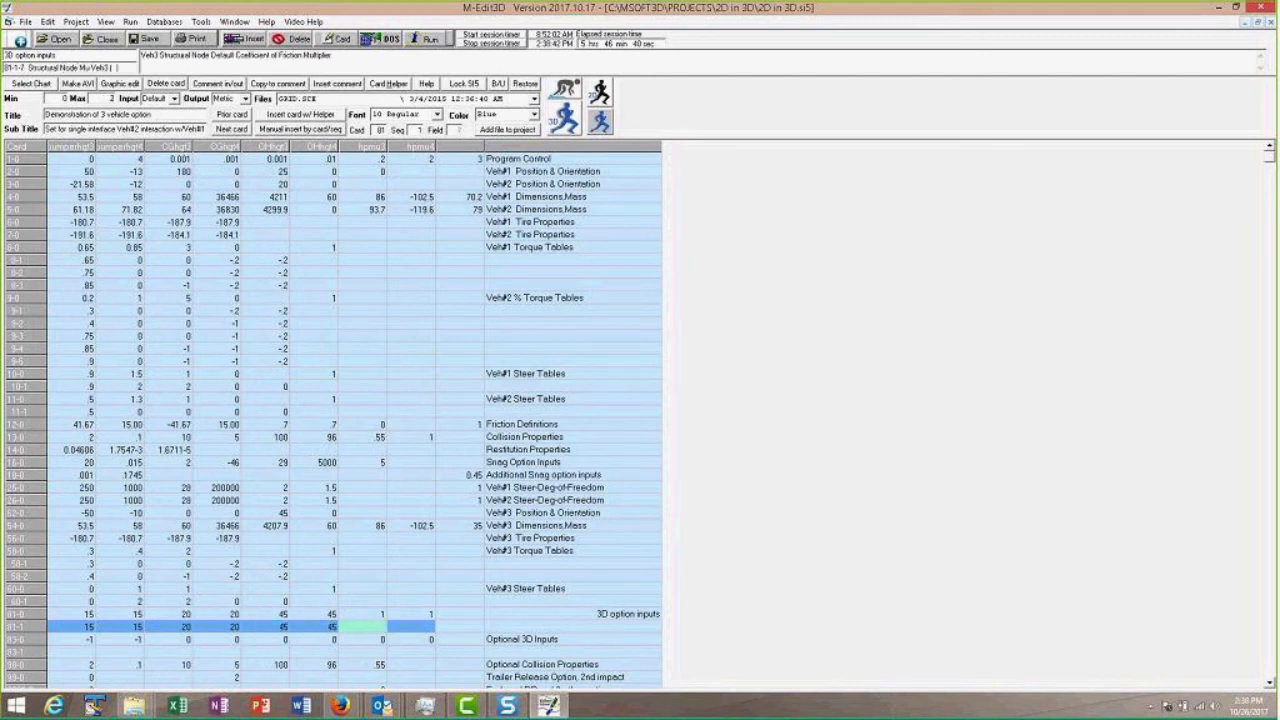
# - Set the structural friction multipliers to 0 for all four vehicles on cards 81-0 and 81-1
pyautogui.press('Up')
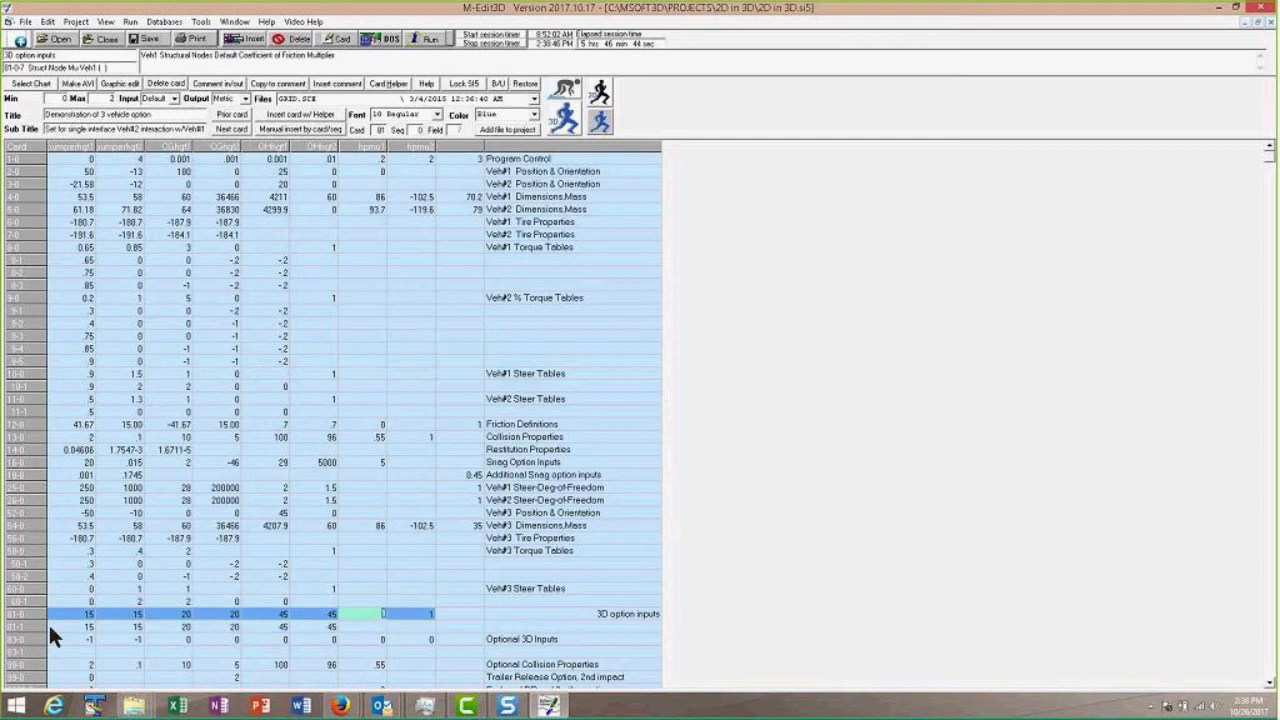
pyautogui.press('Tab')
pyautogui.write('0')
pyautogui.press('Down')
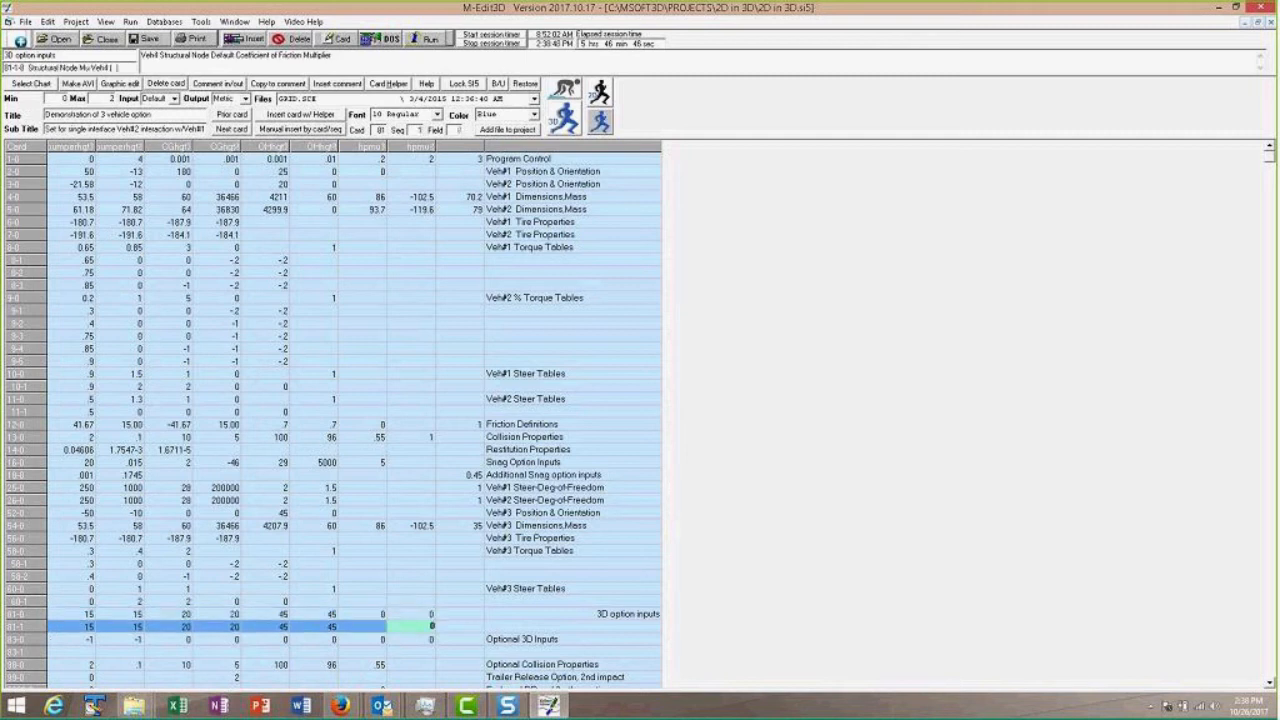
pyautogui.press('Left')
pyautogui.write('0')
pyautogui.press('Left')
pyautogui.press('Right')
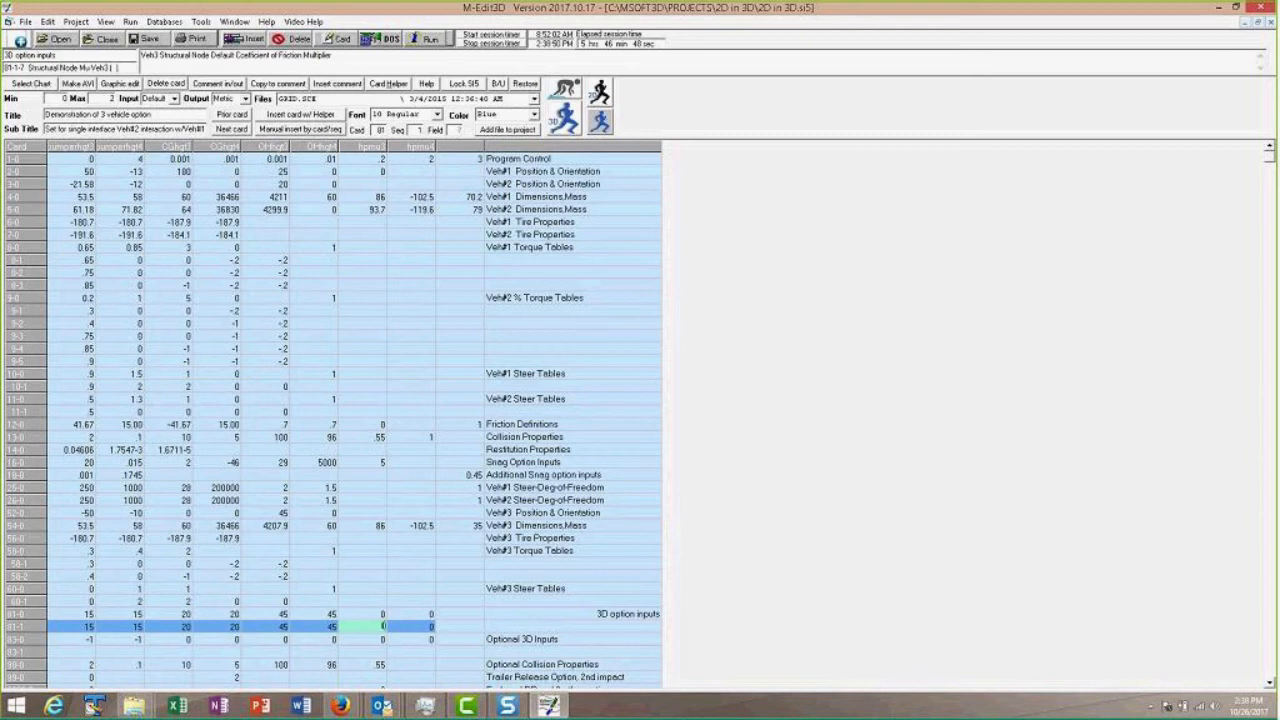
pyautogui.press('Down')
pyautogui.press('Up')
pyautogui.write('.')
pyautogui.click(383, 613)
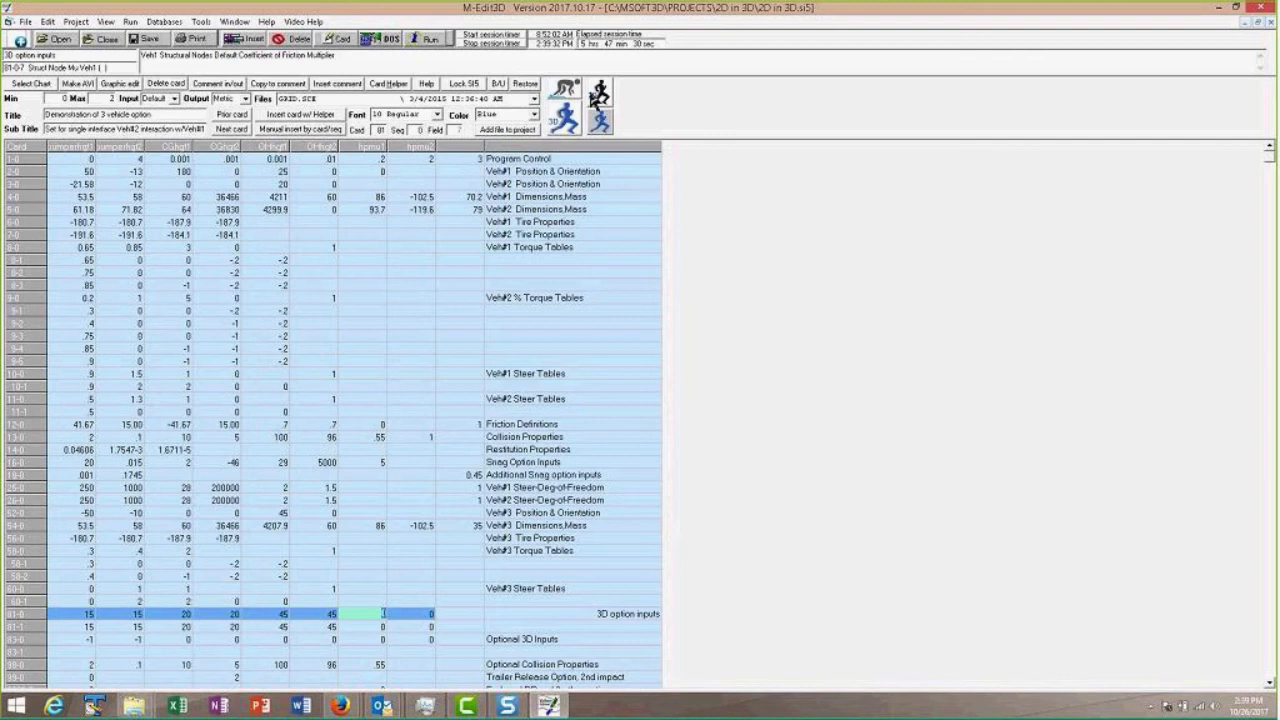
# - Switch to M-Smac3D Graphics, dismiss the missing-ground notice and load Right side T.png from the MSoft3D Images folder as ground image
pyautogui.click(597, 96)
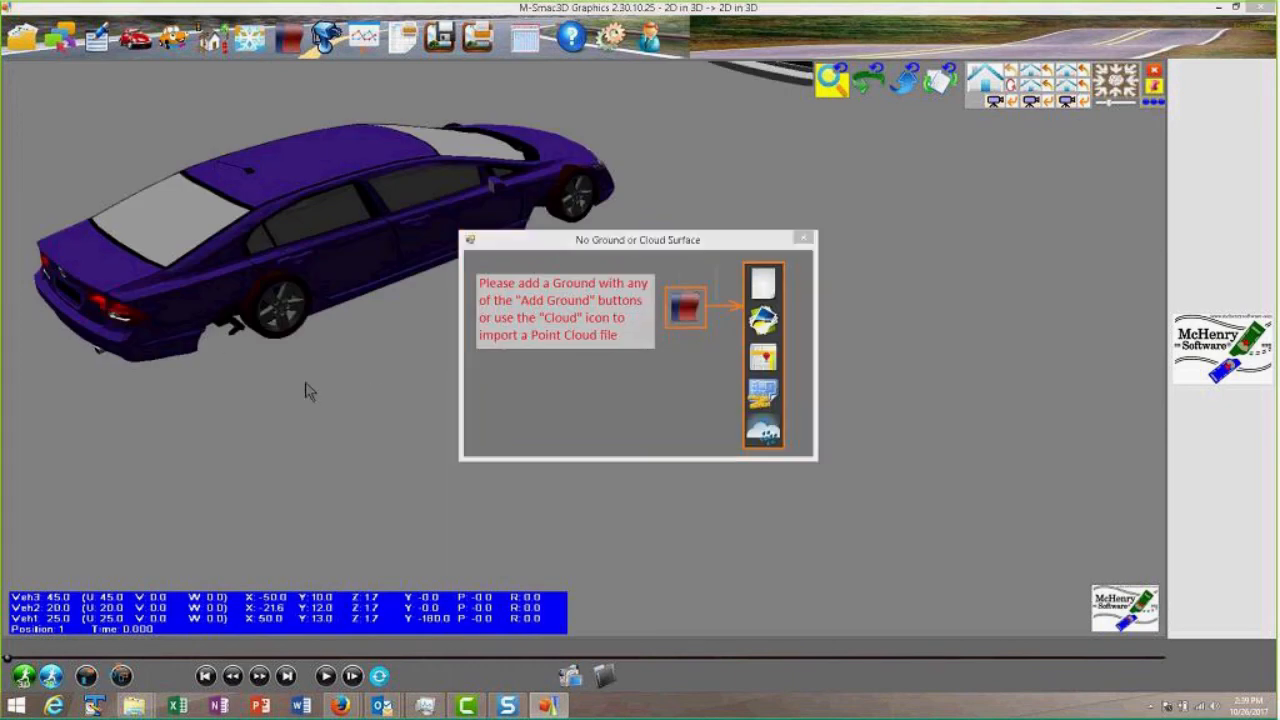
pyautogui.click(803, 238)
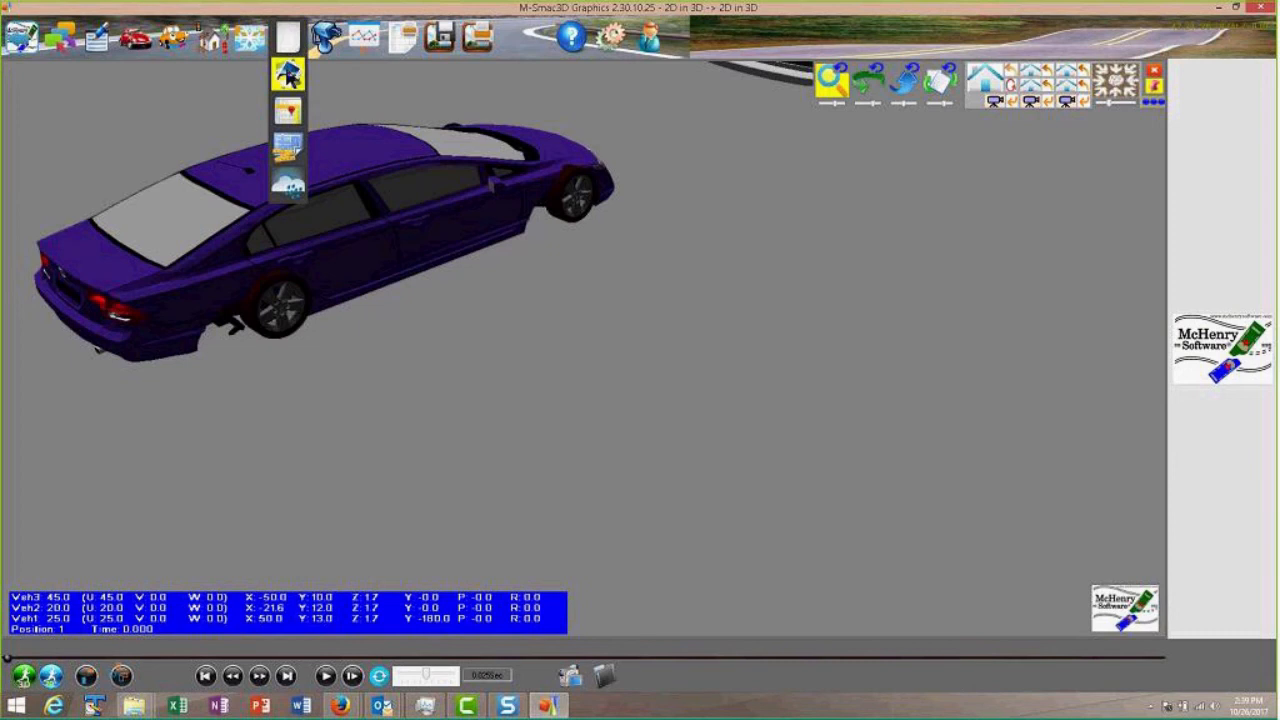
pyautogui.click(287, 76)
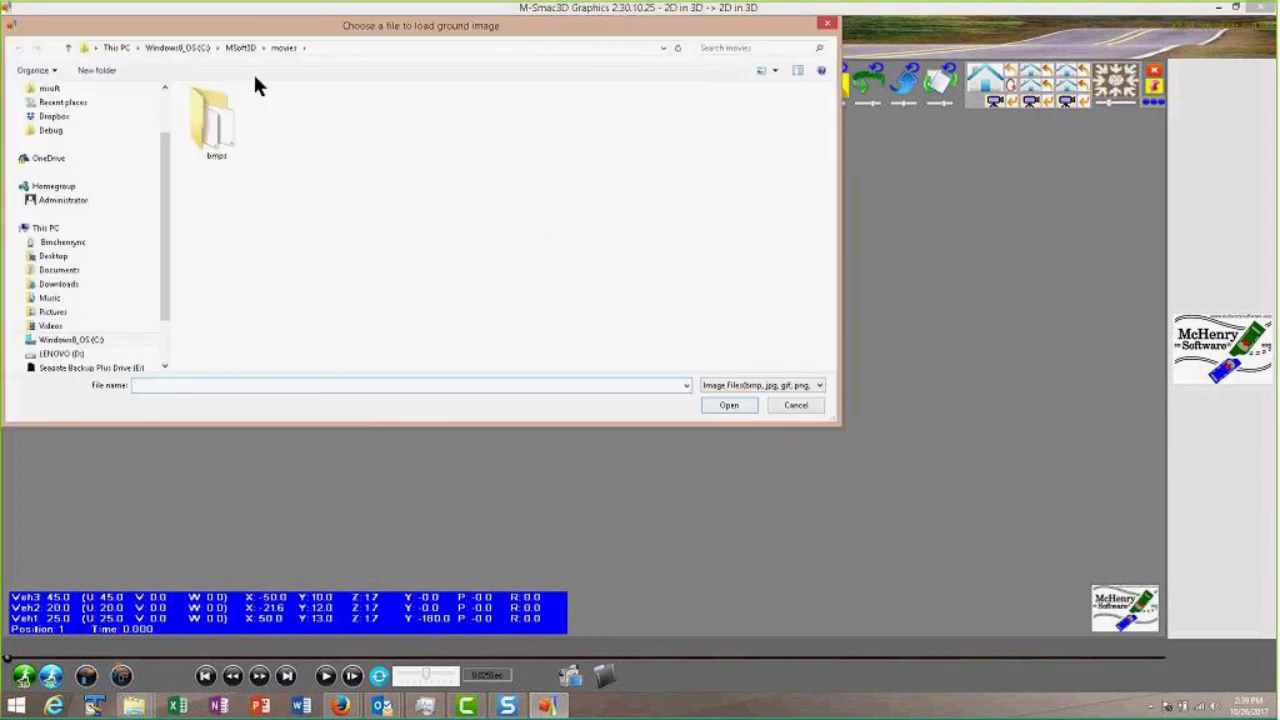
pyautogui.click(240, 48)
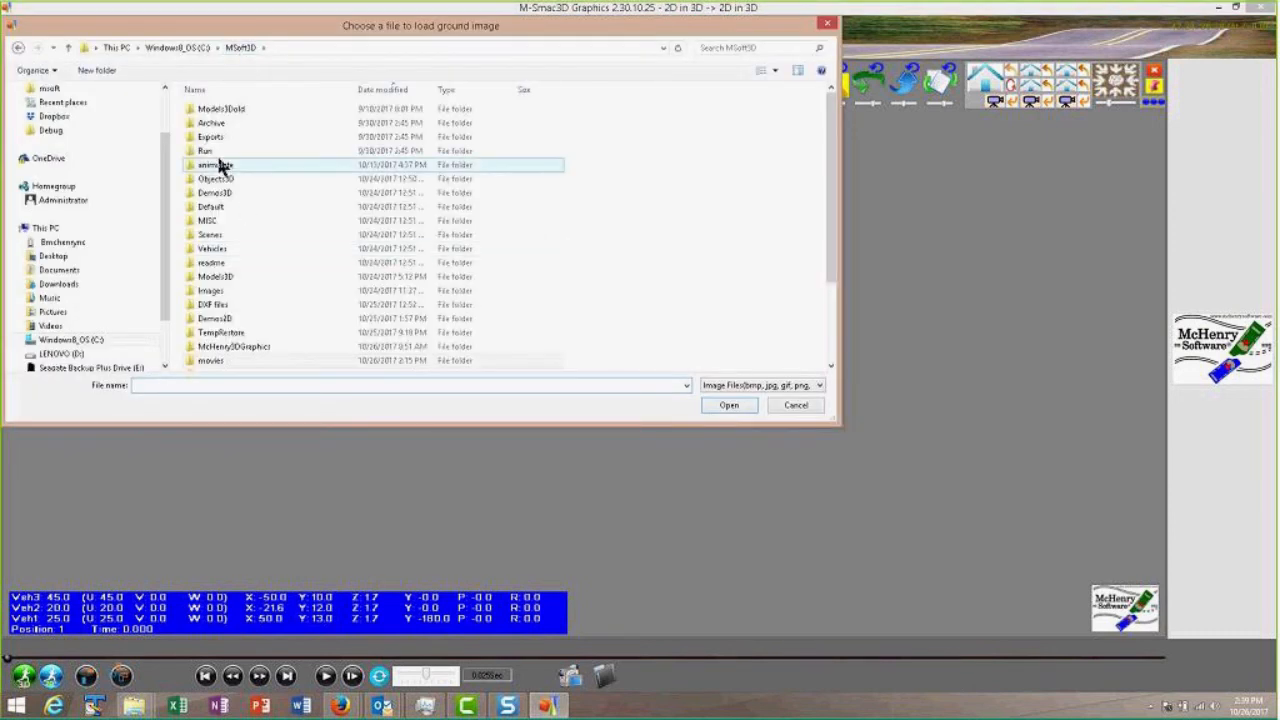
pyautogui.doubleClick(238, 290)
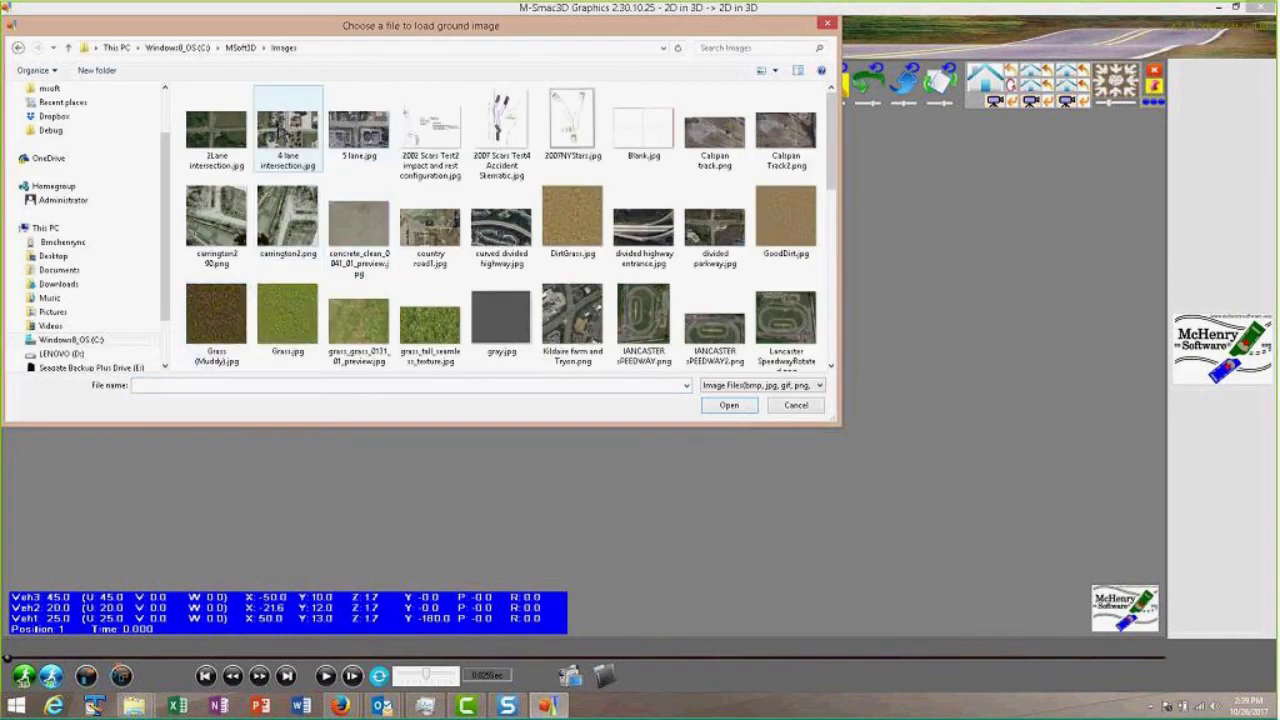
pyautogui.scroll(-5, 575, 251)
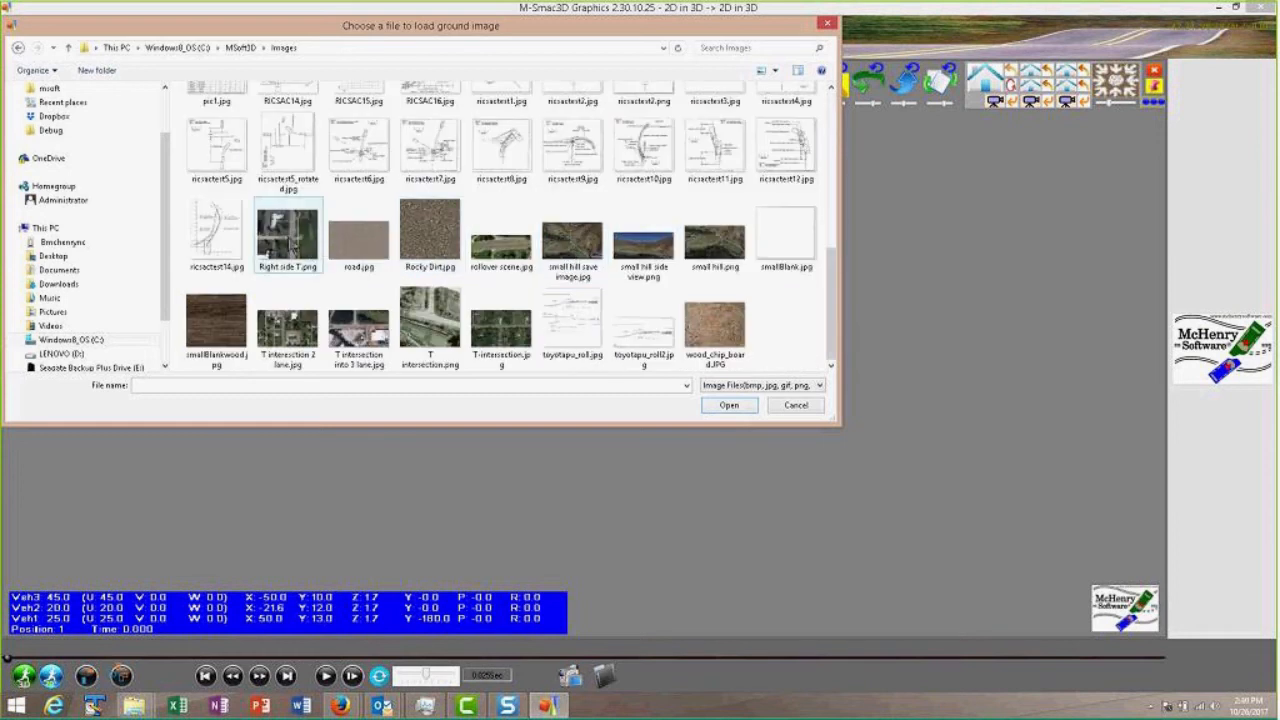
pyautogui.click(288, 235)
pyautogui.click(722, 403)
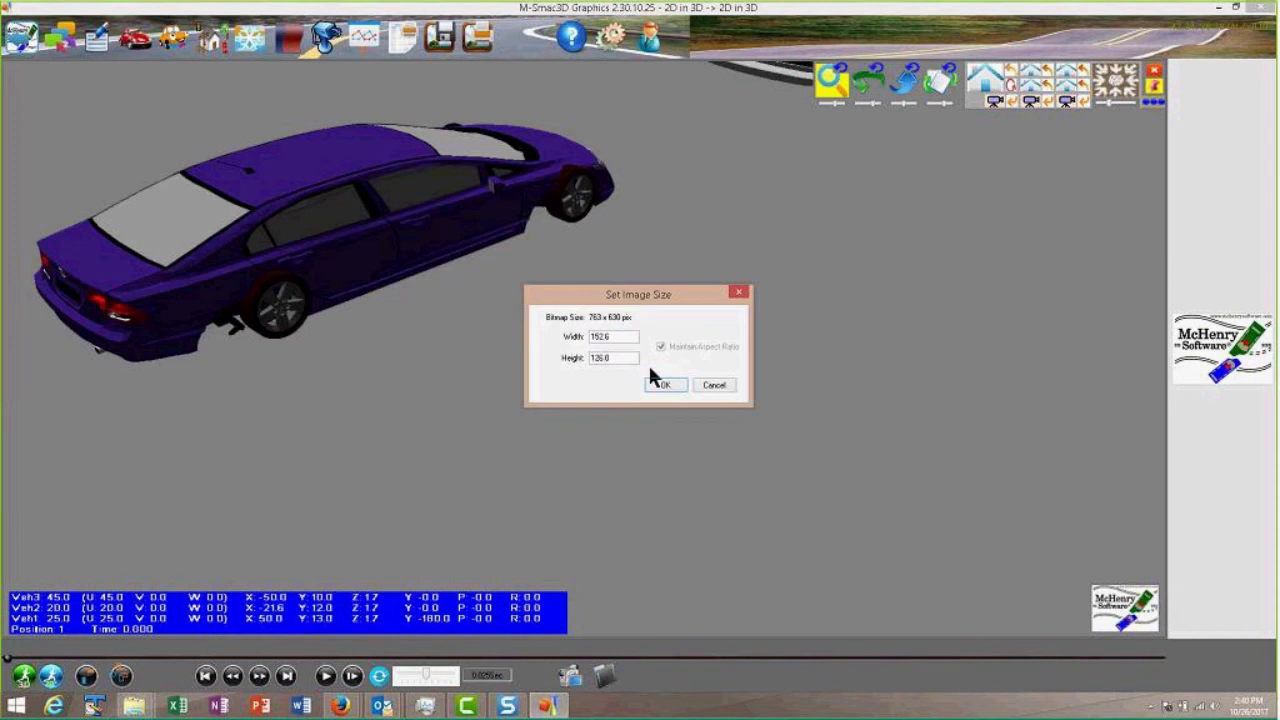
# - Set the ground image's width to 753 with the aspect ratio maintained
pyautogui.moveTo(615, 340); pyautogui.dragTo(532, 347)
pyautogui.write('763')
pyautogui.click(665, 385)
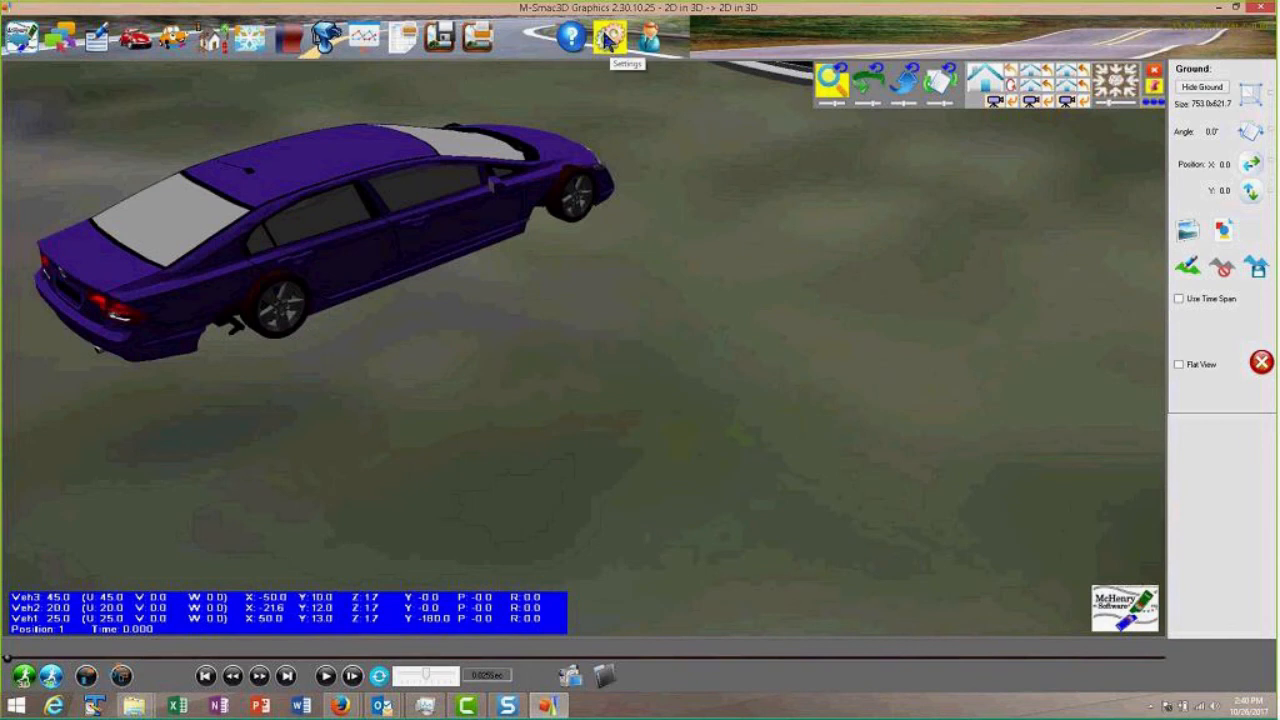
# - Review the ground image size limit in the program settings
pyautogui.click(608, 38)
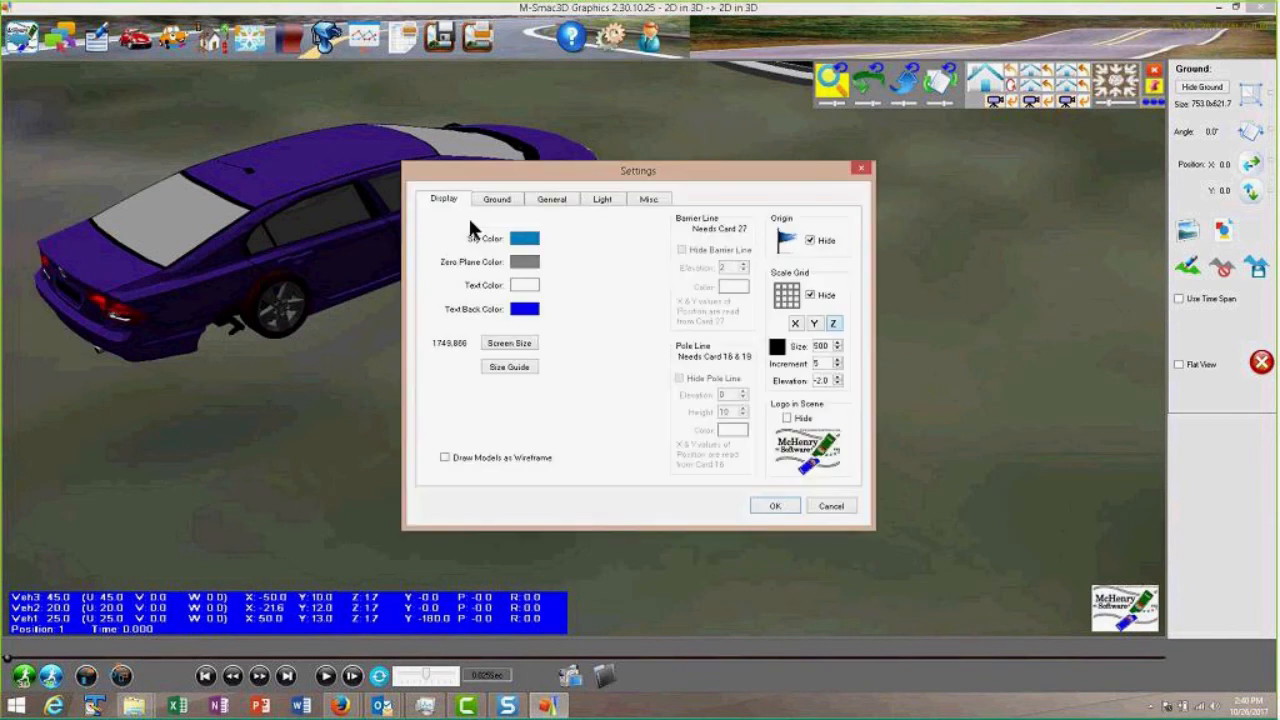
pyautogui.click(486, 203)
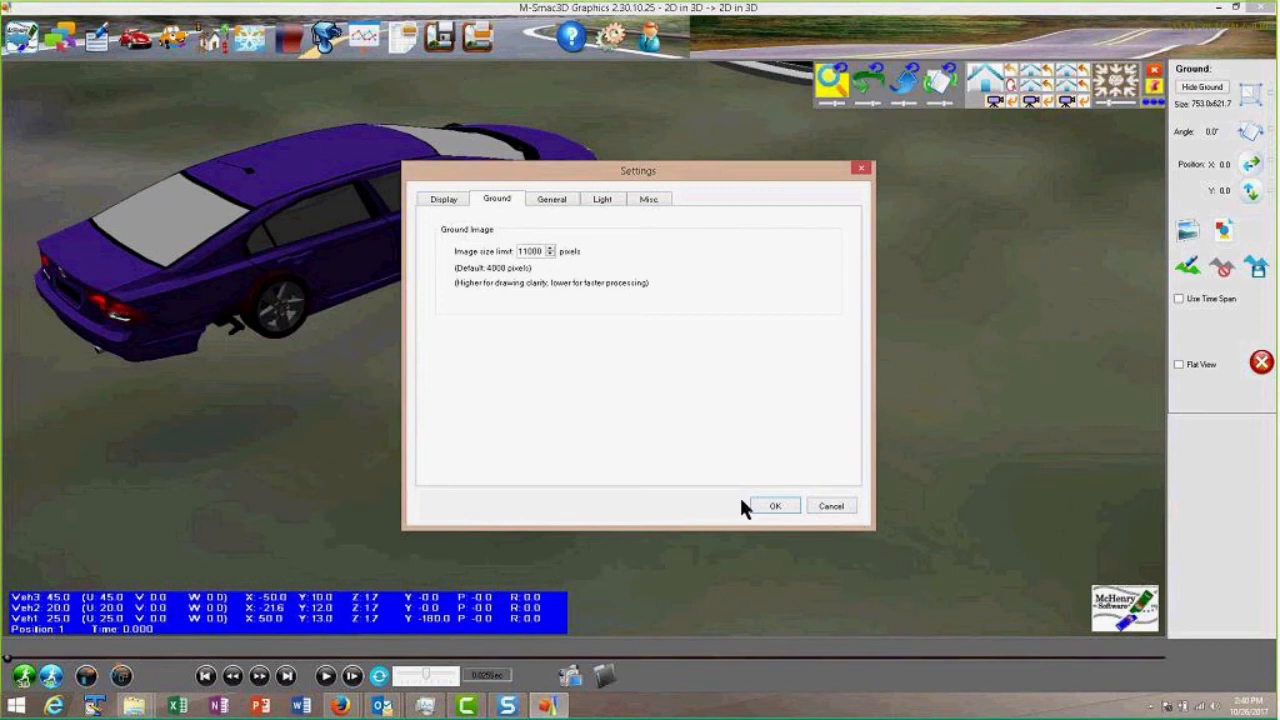
pyautogui.click(773, 507)
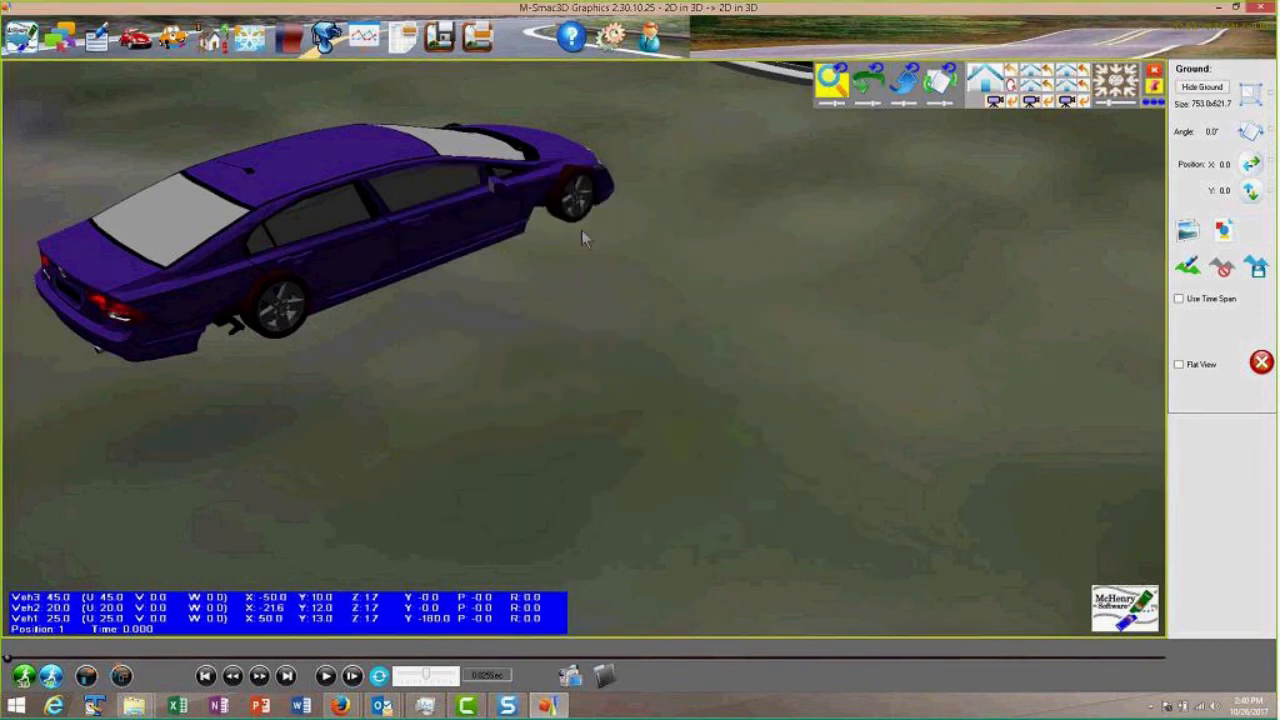
# - Rotate the draped ground image to an angle of 90 degrees
pyautogui.scroll(-10, 585, 225)
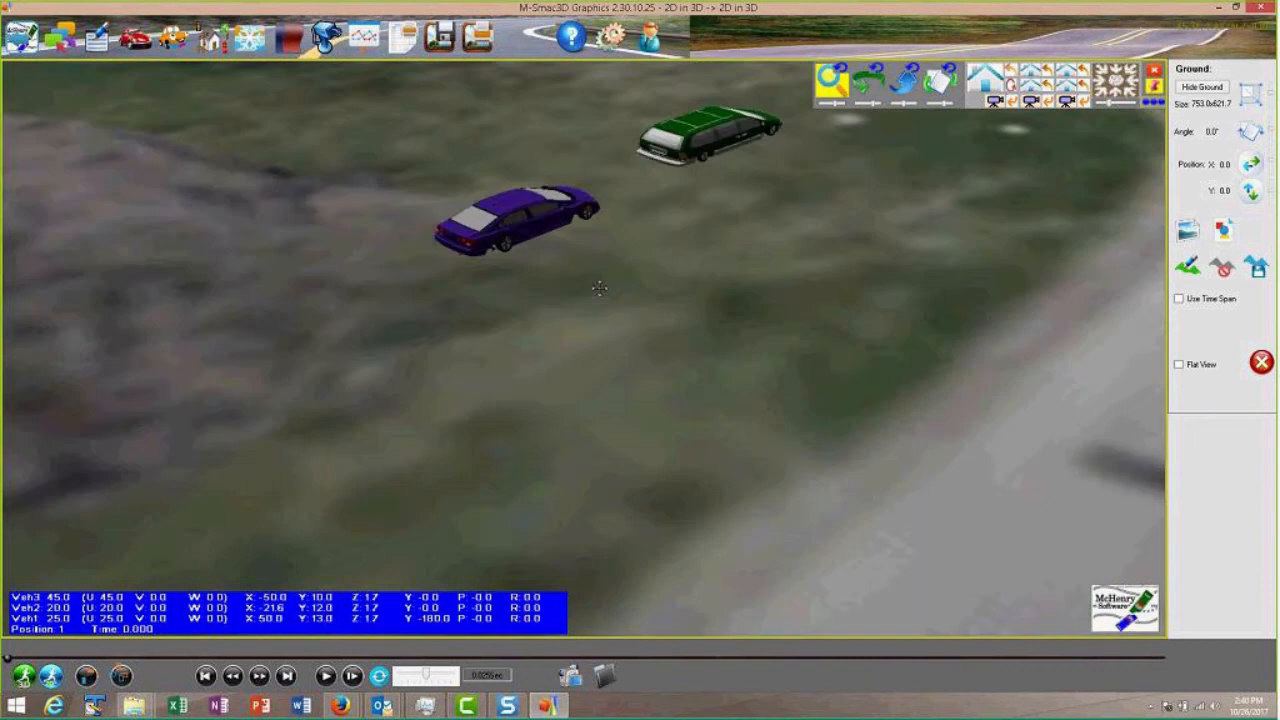
pyautogui.moveTo(597, 286); pyautogui.dragTo(475, 289)
pyautogui.scroll(-10, 477, 287)
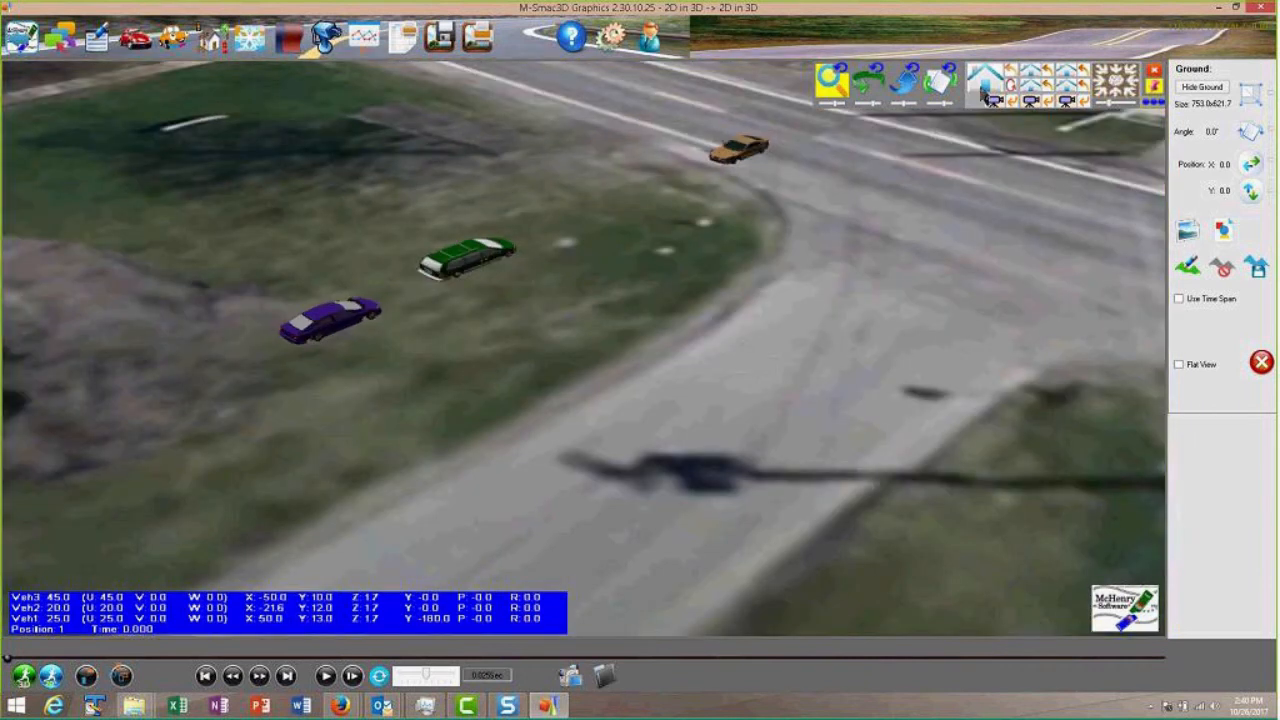
pyautogui.scroll(5, 800, 230)
pyautogui.scroll(-6, 866, 282)
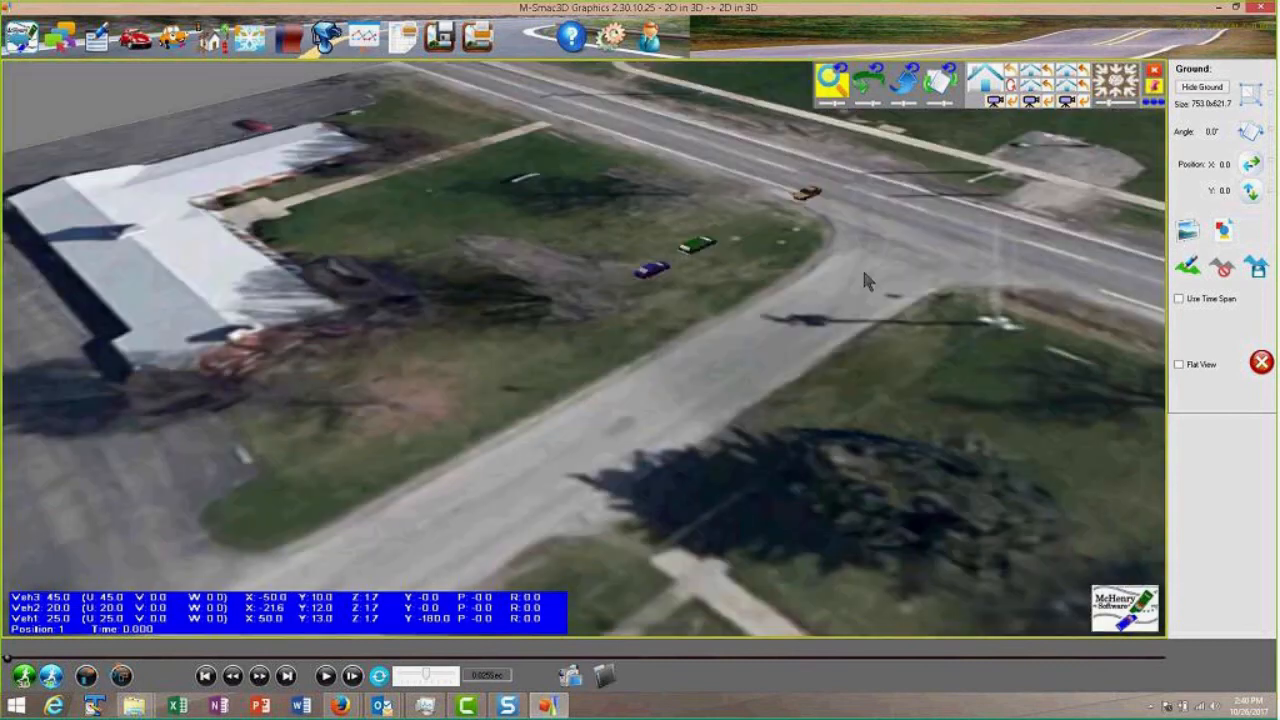
pyautogui.moveTo(809, 293); pyautogui.dragTo(686, 405)
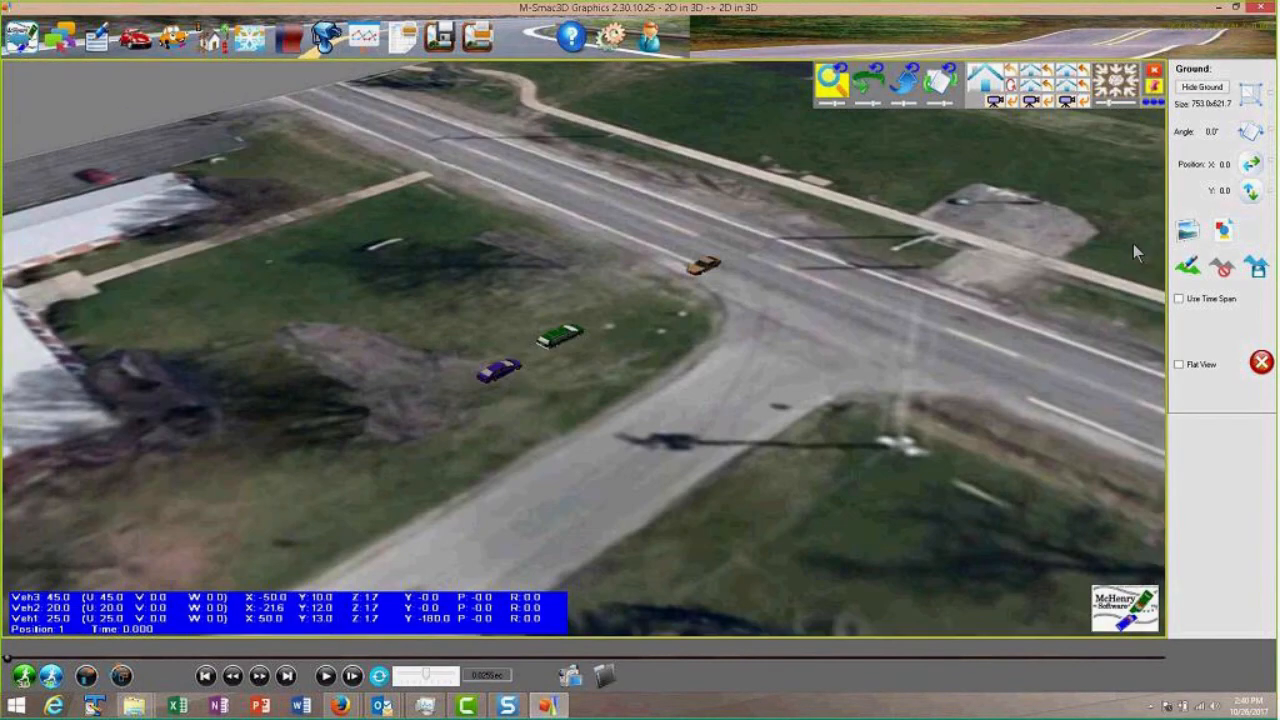
pyautogui.click(1186, 232)
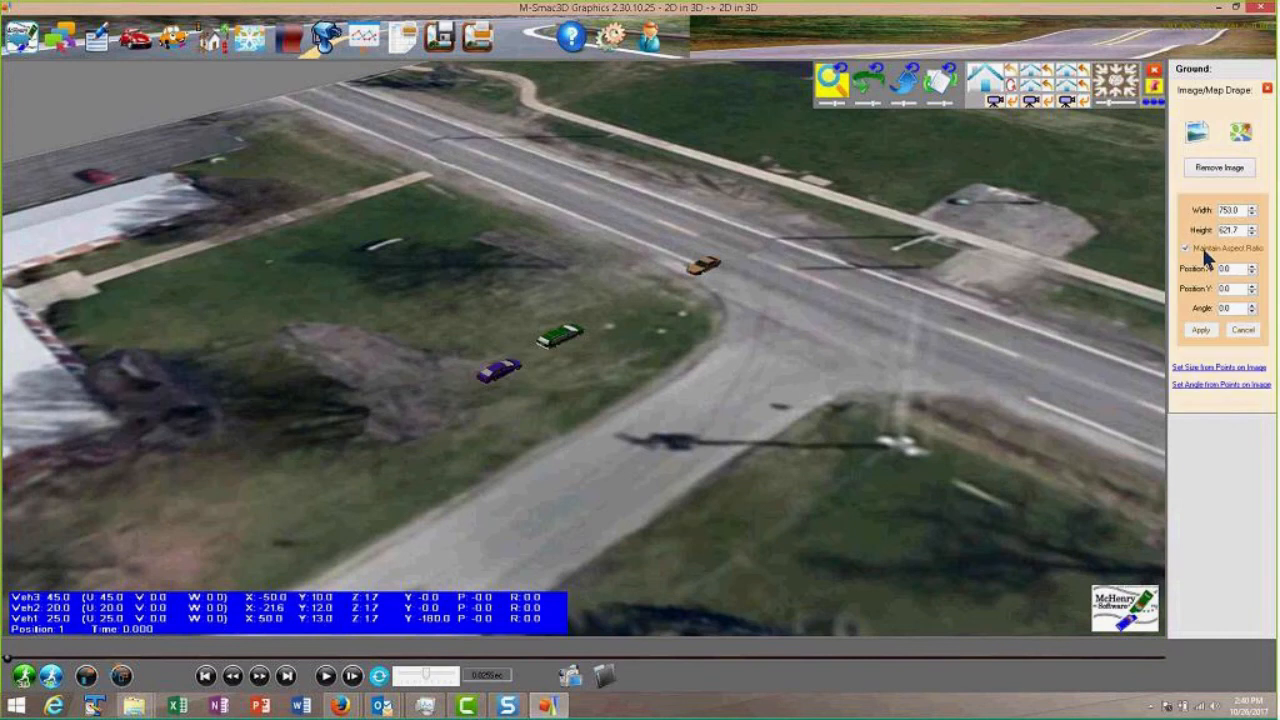
pyautogui.moveTo(1238, 308); pyautogui.dragTo(1189, 312)
pyautogui.write('90')
pyautogui.click(1199, 331)
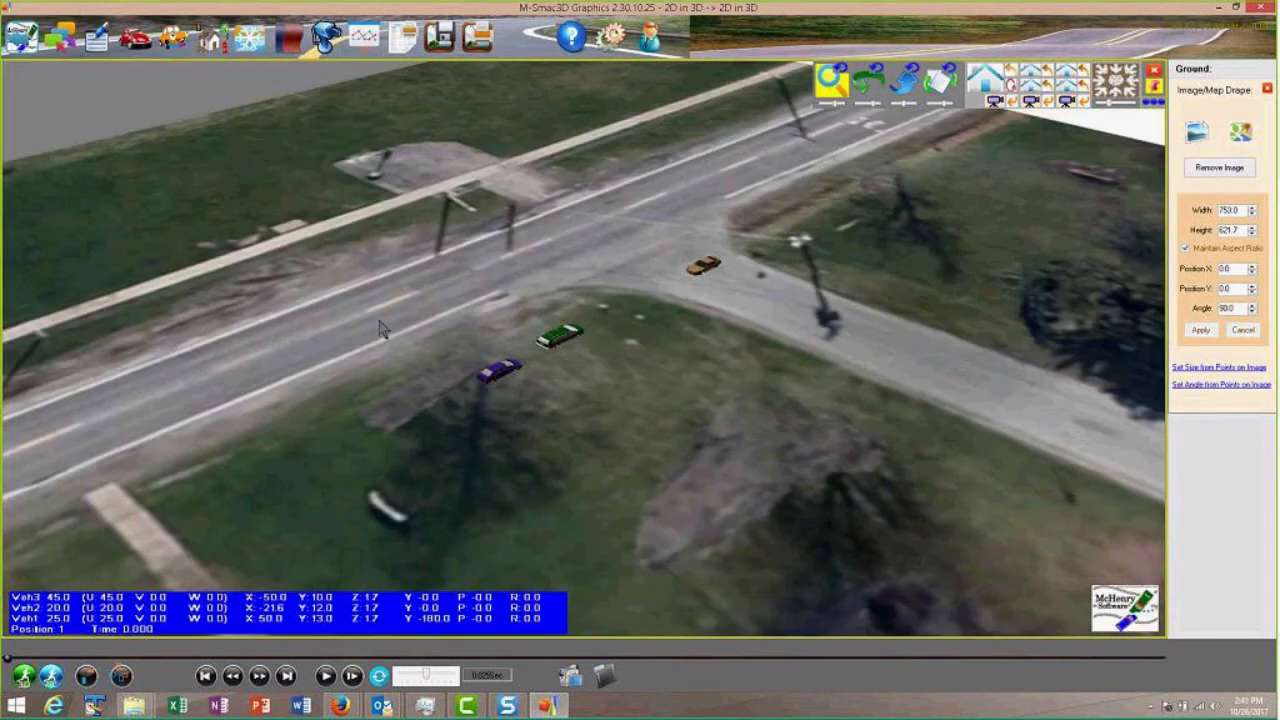
# - Scale the ground image from two points on the main road's opposite edge lines, with a distance of 24 between them
pyautogui.click(1185, 374)
pyautogui.scroll(6, 706, 311)
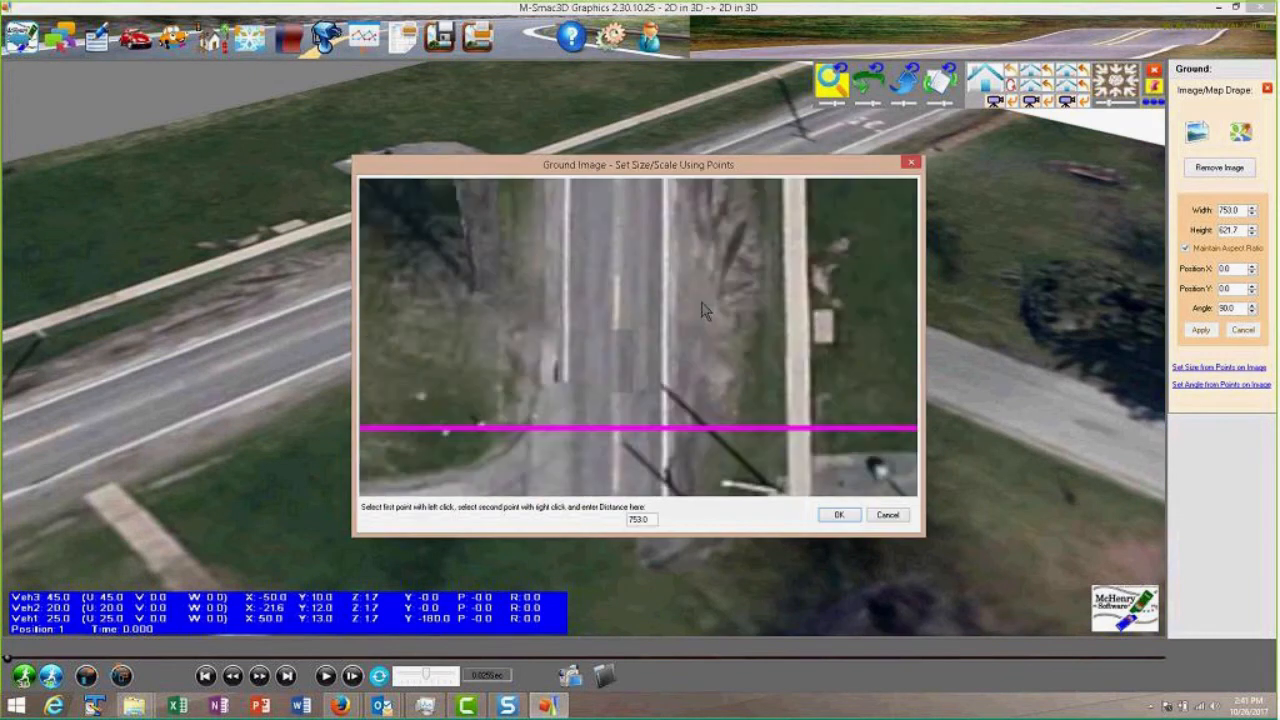
pyautogui.scroll(1, 702, 303)
pyautogui.click(535, 314)
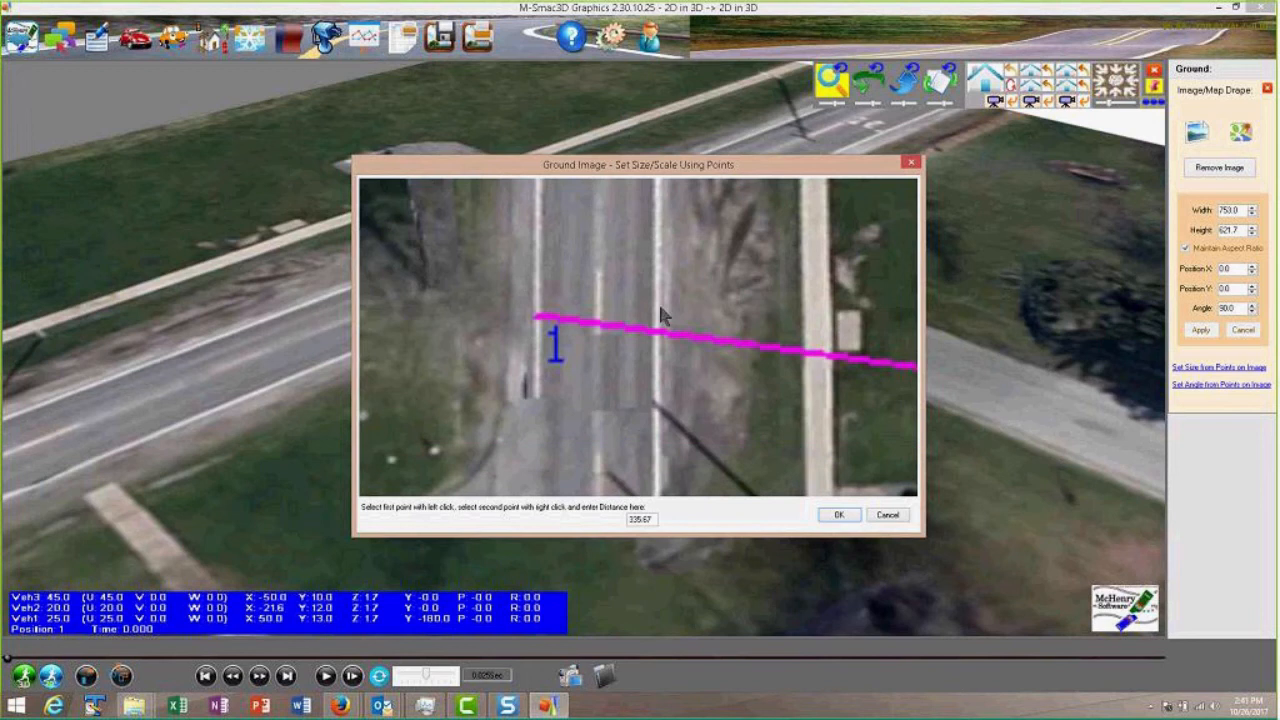
pyautogui.rightClick(659, 316)
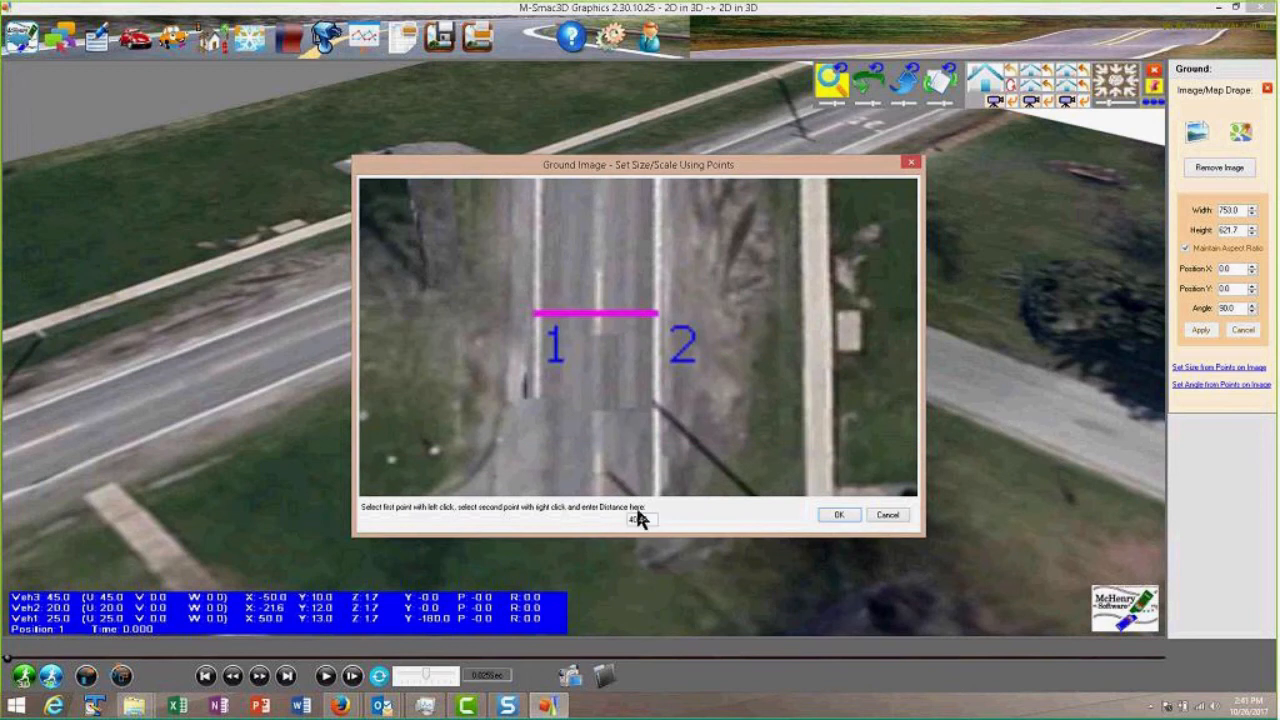
pyautogui.moveTo(650, 520); pyautogui.dragTo(591, 528)
pyautogui.write('24')
pyautogui.click(830, 512)
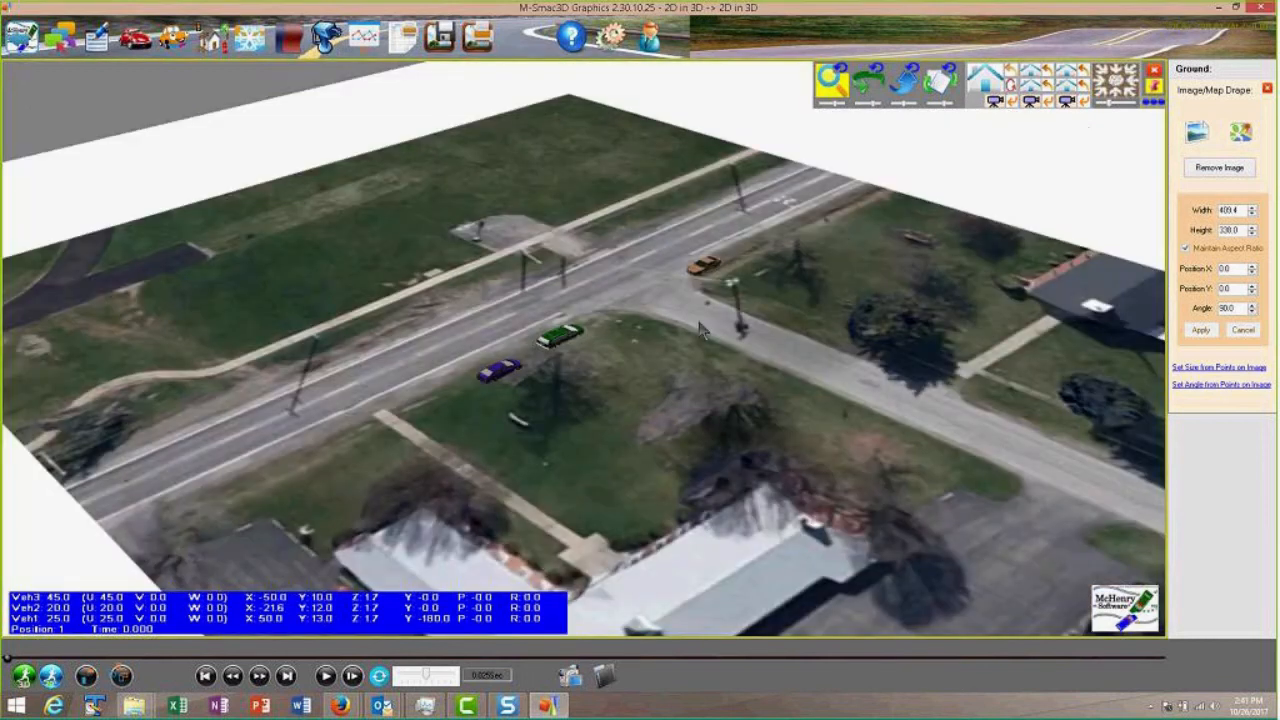
# - View the scene from above and set the ground image's Y position to 20
pyautogui.scroll(6, 703, 331)
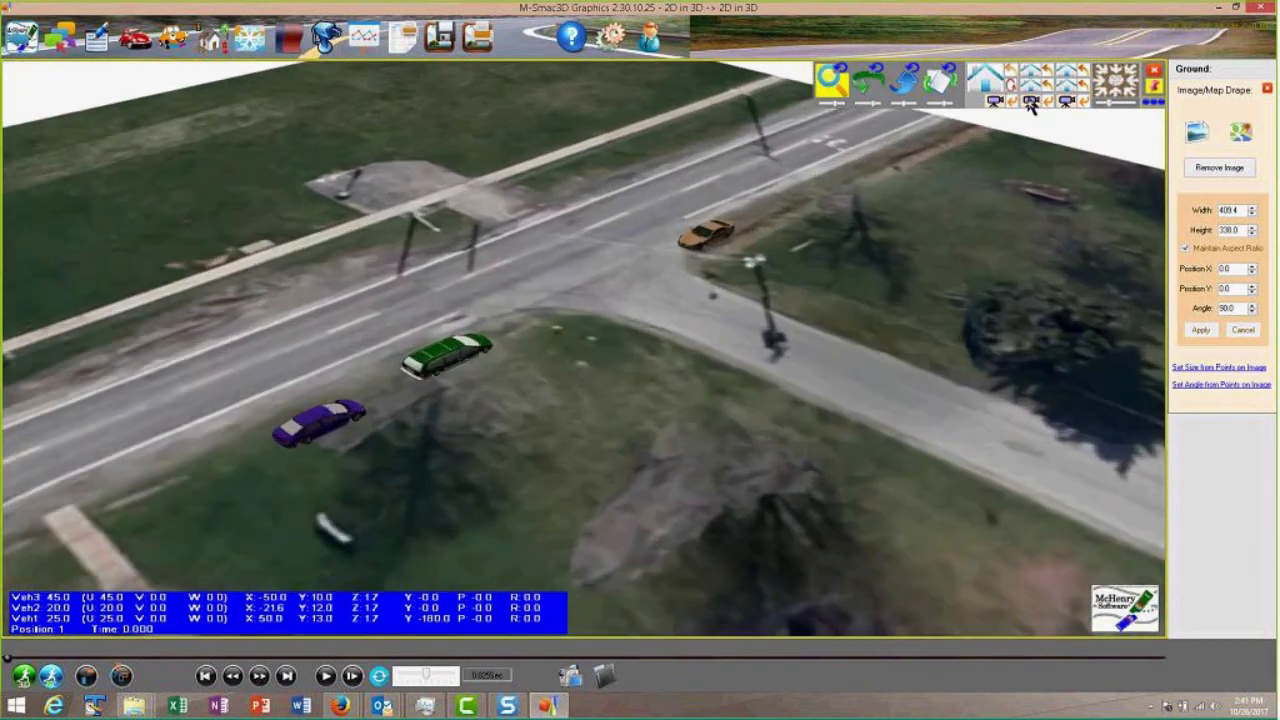
pyautogui.click(1117, 86)
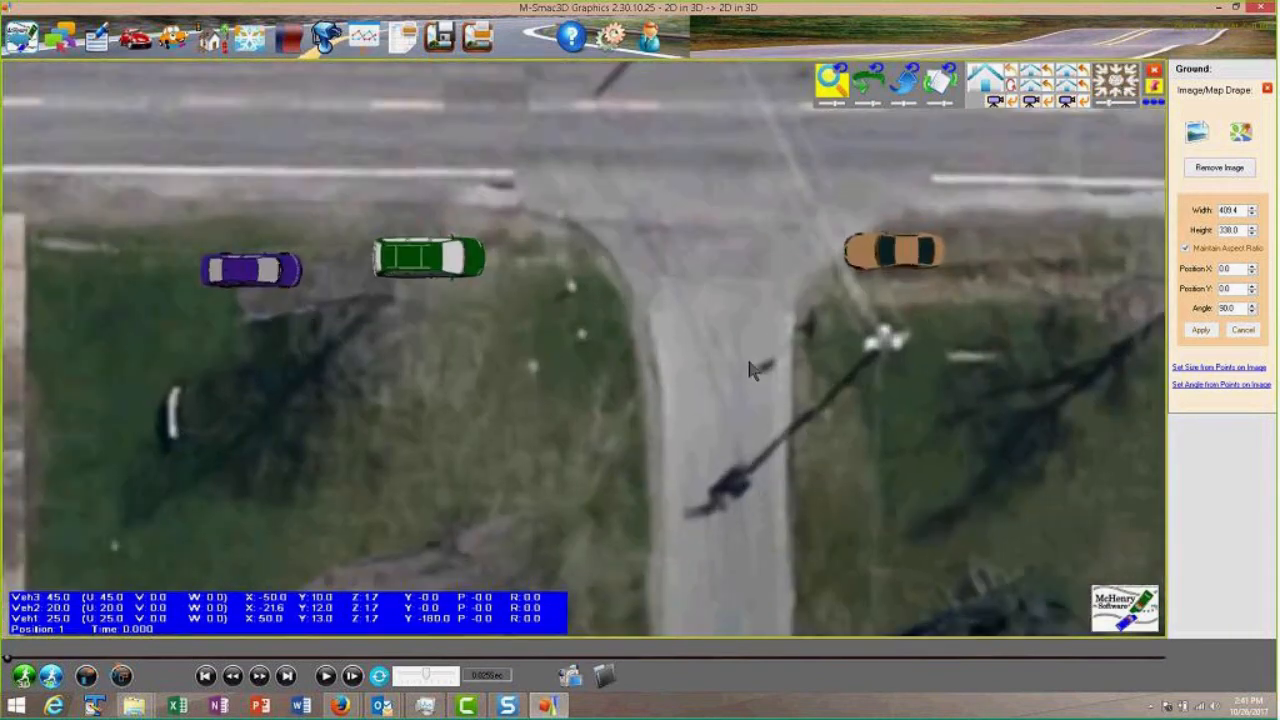
pyautogui.scroll(-1, 760, 360)
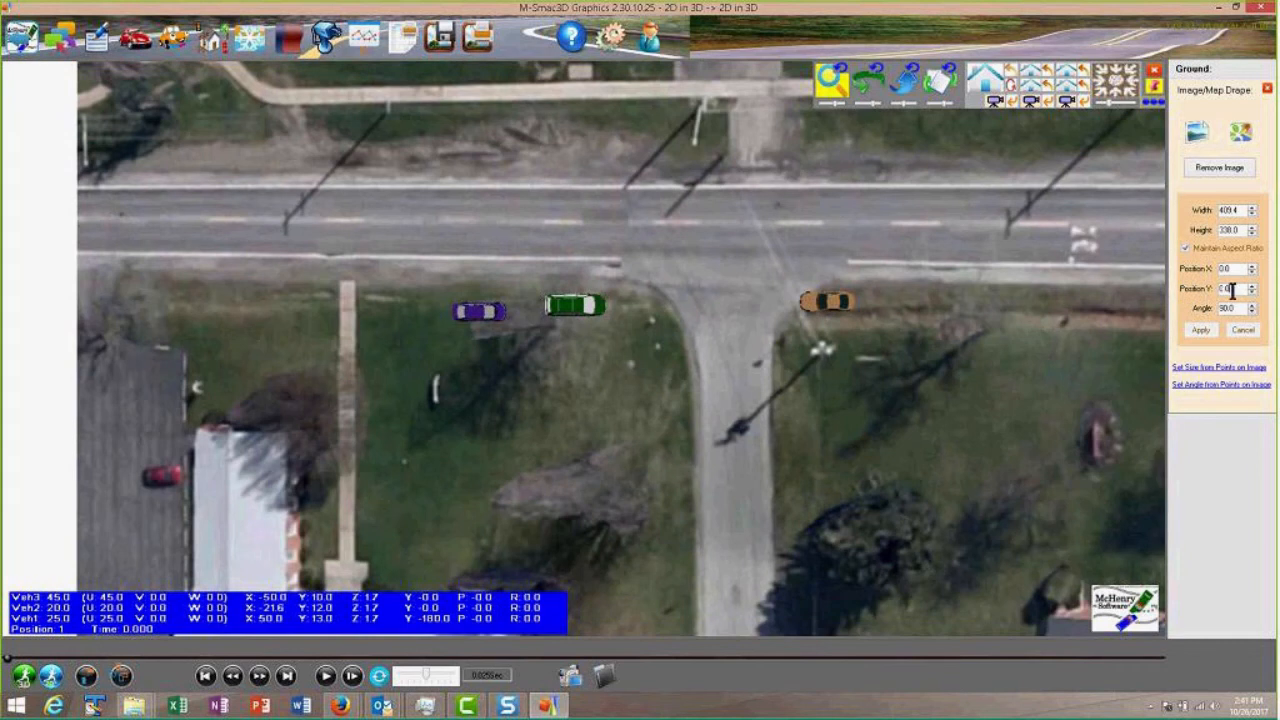
pyautogui.moveTo(1233, 291); pyautogui.dragTo(1158, 296)
pyautogui.write('20')
pyautogui.press('Return')
pyautogui.click(1198, 330)
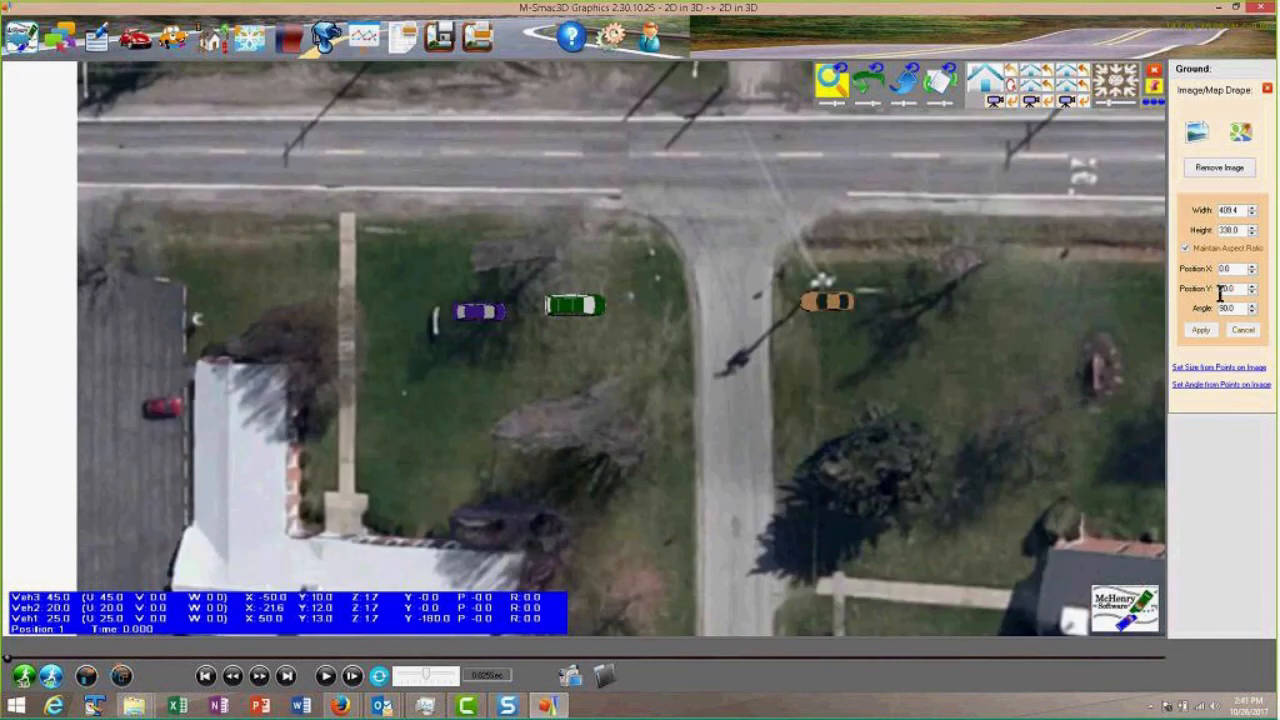
# - Set the ground image's Y position to -25
pyautogui.moveTo(1241, 290); pyautogui.dragTo(1175, 300)
pyautogui.write('-25.0')
pyautogui.click(1200, 329)
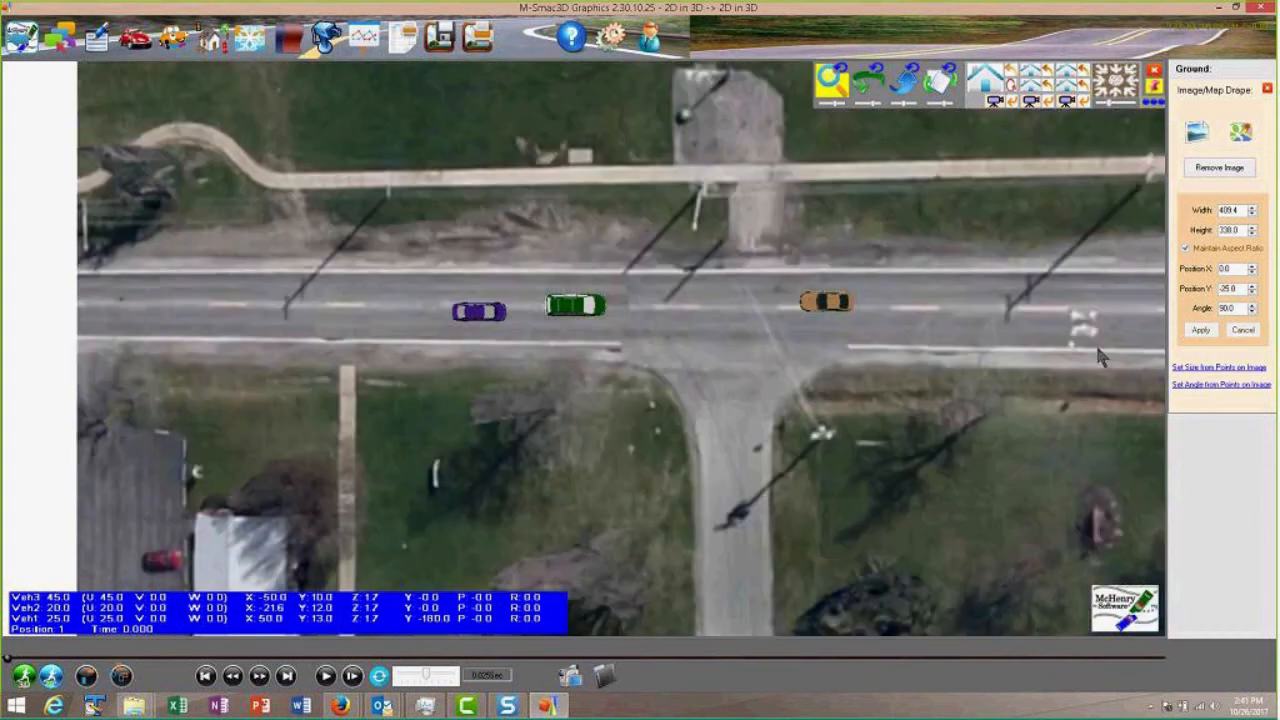
# - Set the ground image's Y position to -19 to align the road lanes with the vehicles
pyautogui.moveTo(1241, 290); pyautogui.dragTo(1143, 290)
pyautogui.write('-19')
pyautogui.press('Return')
pyautogui.click(1199, 331)
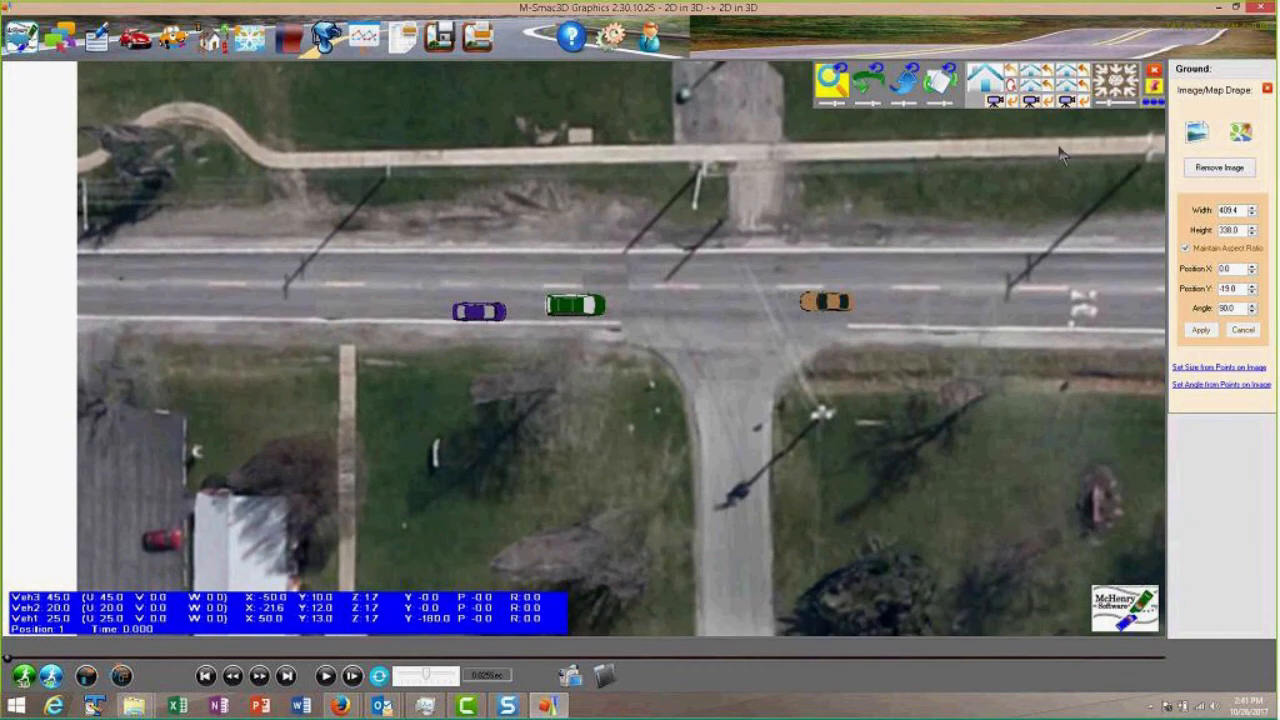
# - Restore the perspective view, select the orange vehicle 1 and open its dimensions and specifications
pyautogui.click(992, 80)
pyautogui.click(656, 290)
pyautogui.scroll(-5, 584, 284)
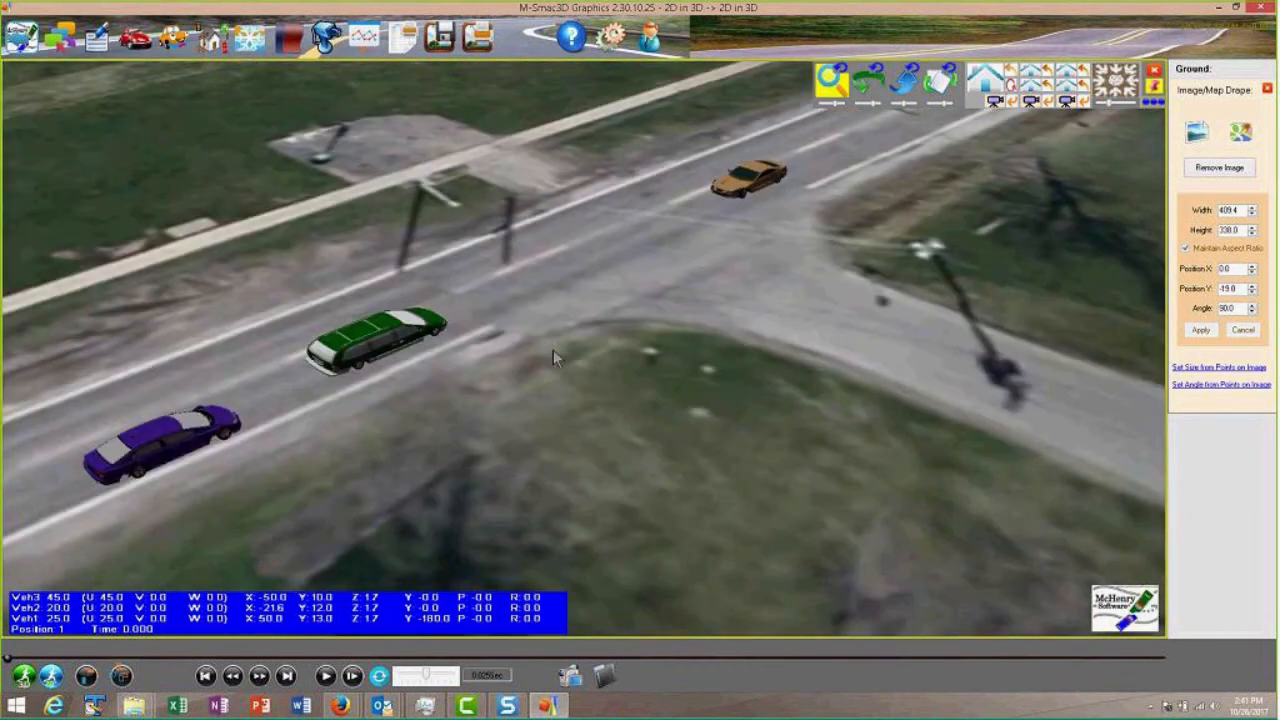
pyautogui.click(746, 189)
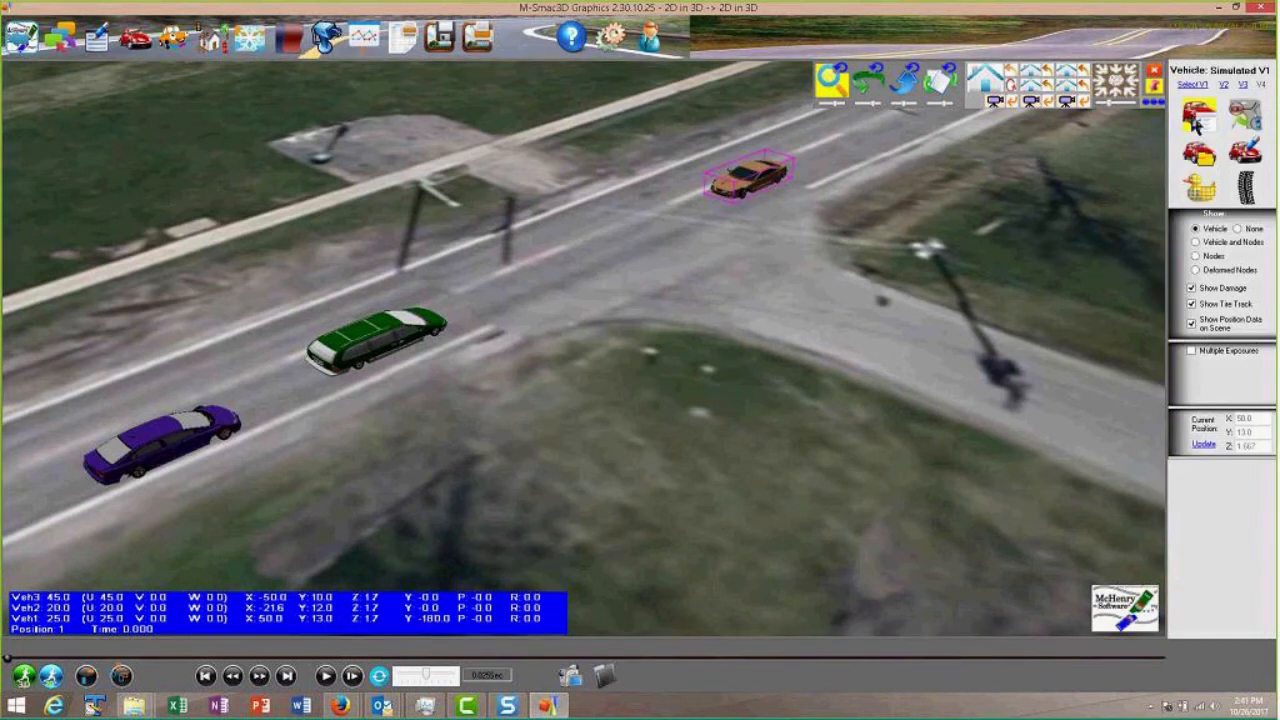
pyautogui.click(1198, 116)
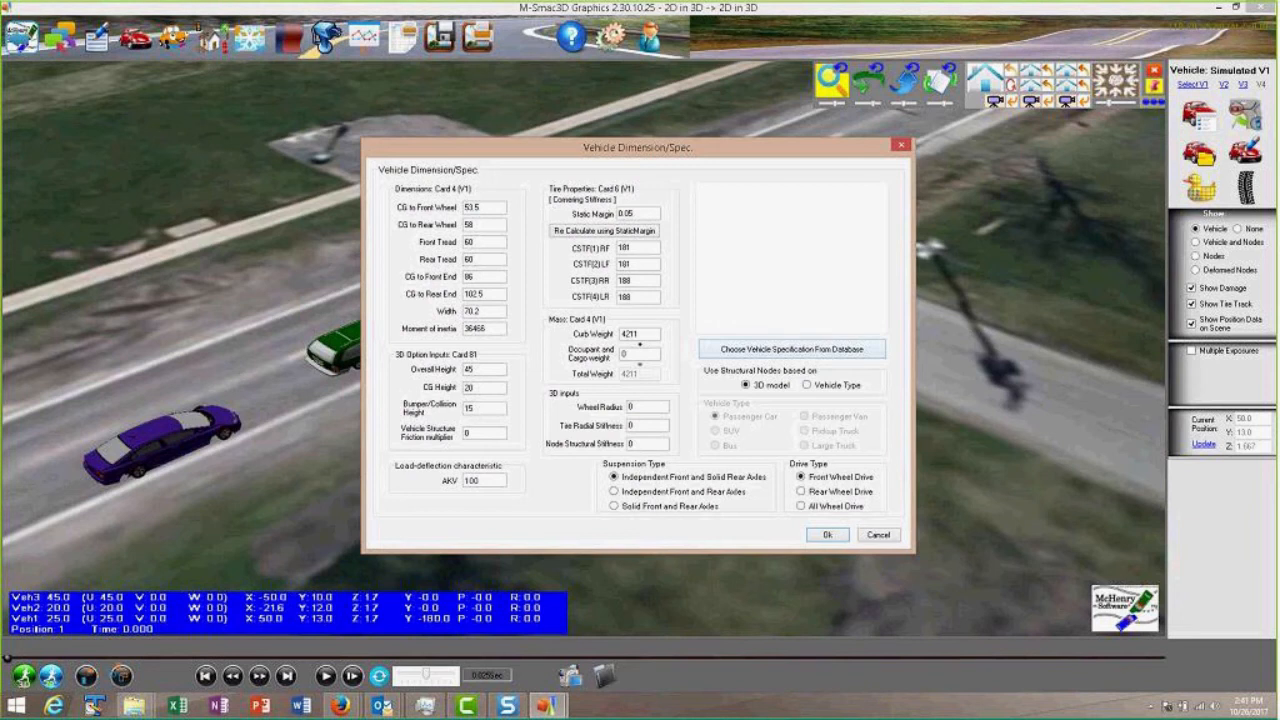
# - Open the vehicle database for vehicle 1's specifications and search it for mustang
pyautogui.click(737, 349)
pyautogui.click(465, 190)
pyautogui.write('mu')
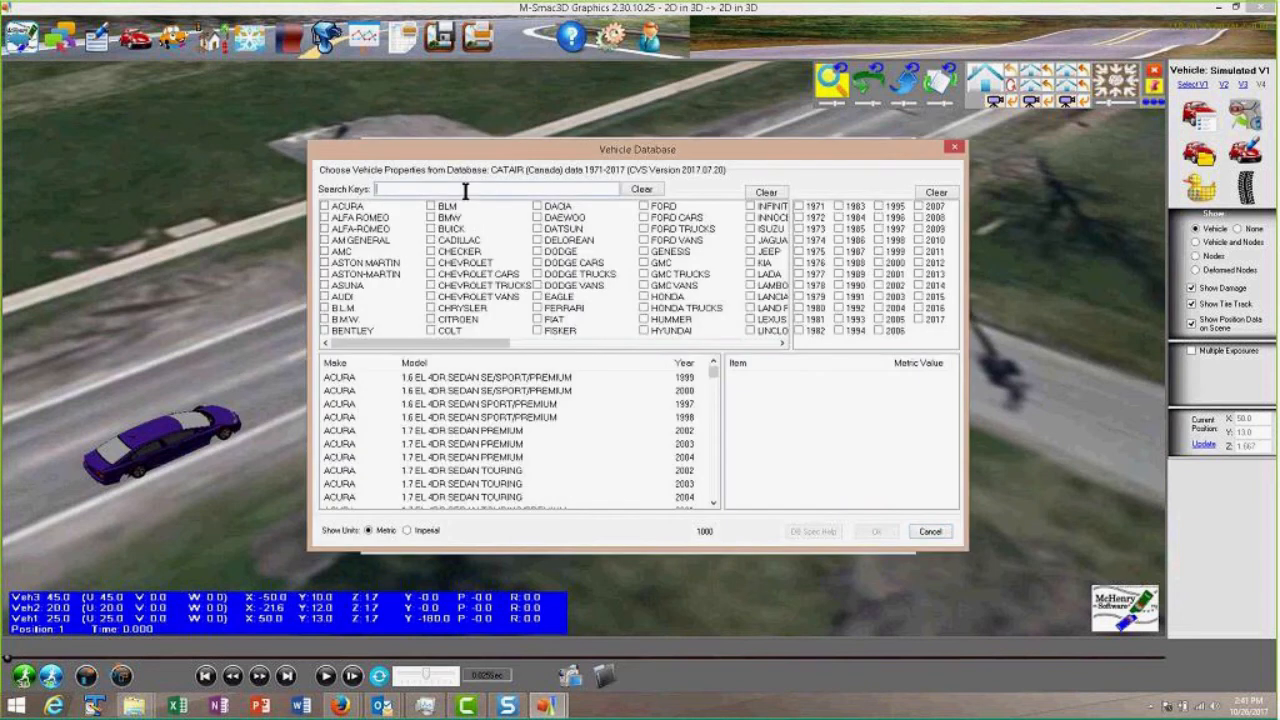
pyautogui.write('stab')
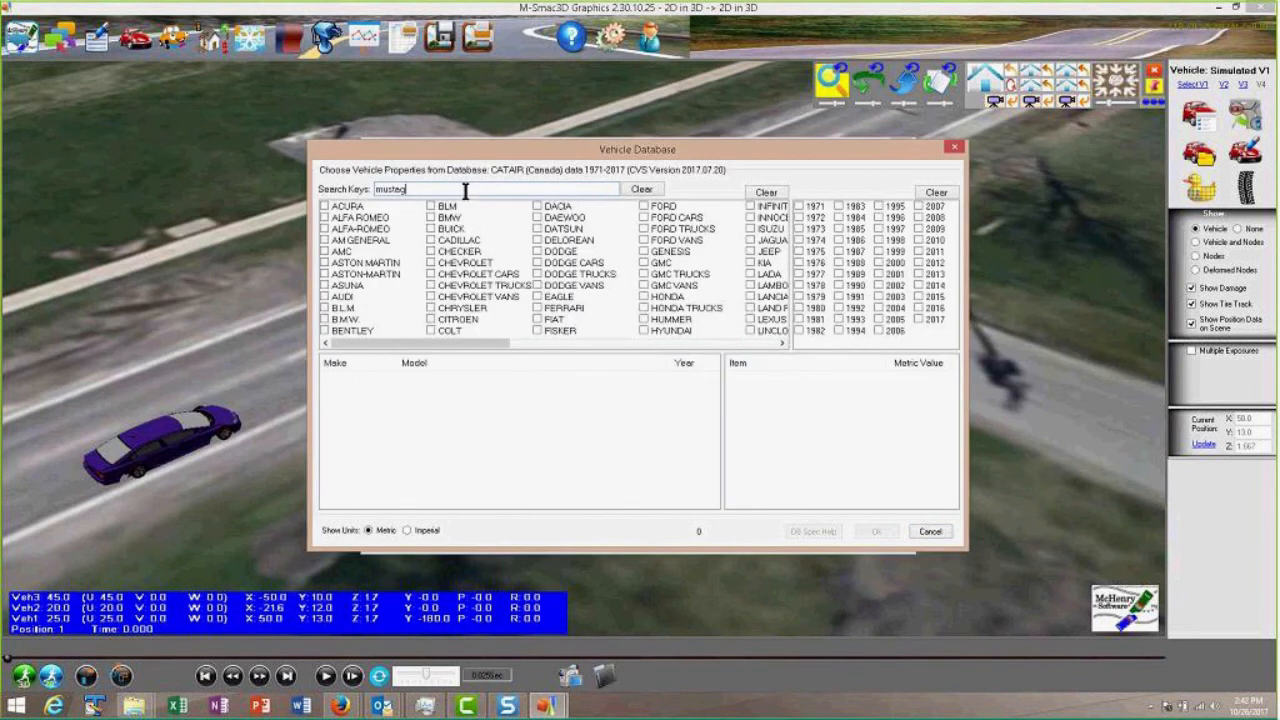
pyautogui.press('BackSpace')
pyautogui.press('BackSpace')
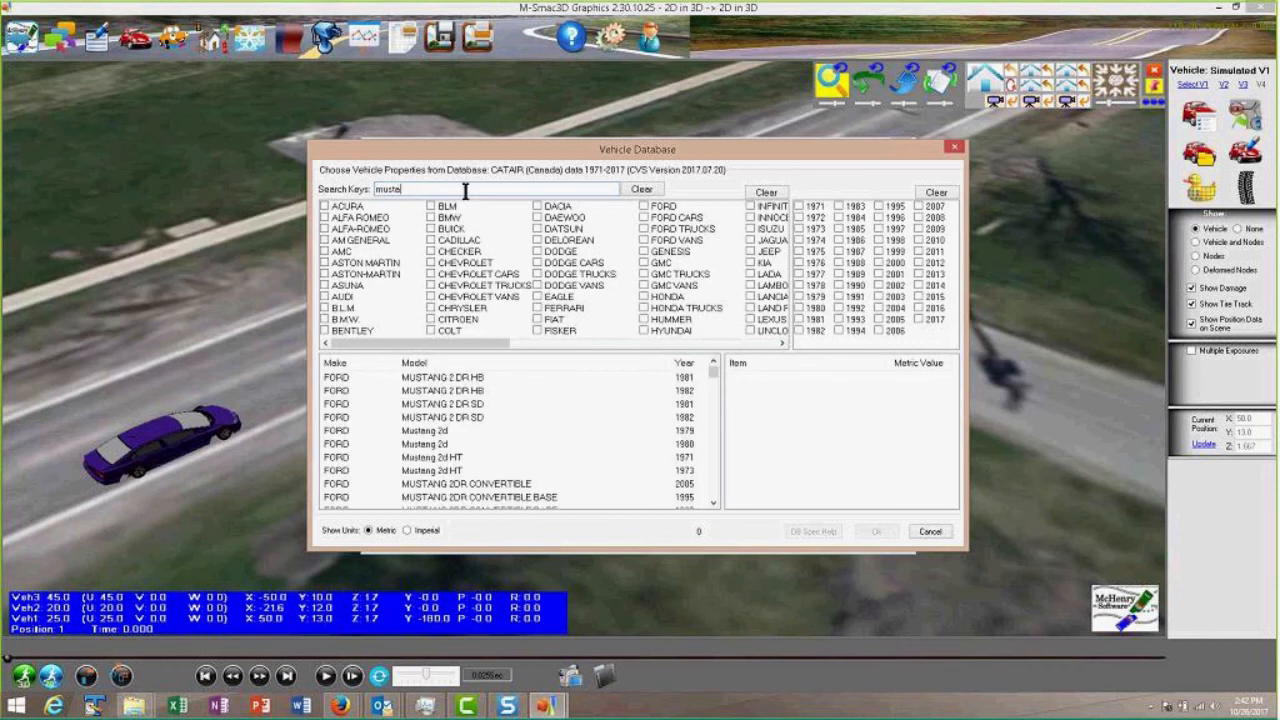
pyautogui.write('e')
pyautogui.write('ng')
# - Assign the 2010 Ford Mustang 2DR Convertible RWD/V6 Premium specifications to vehicle 1
pyautogui.moveTo(712, 371); pyautogui.dragTo(716, 400)
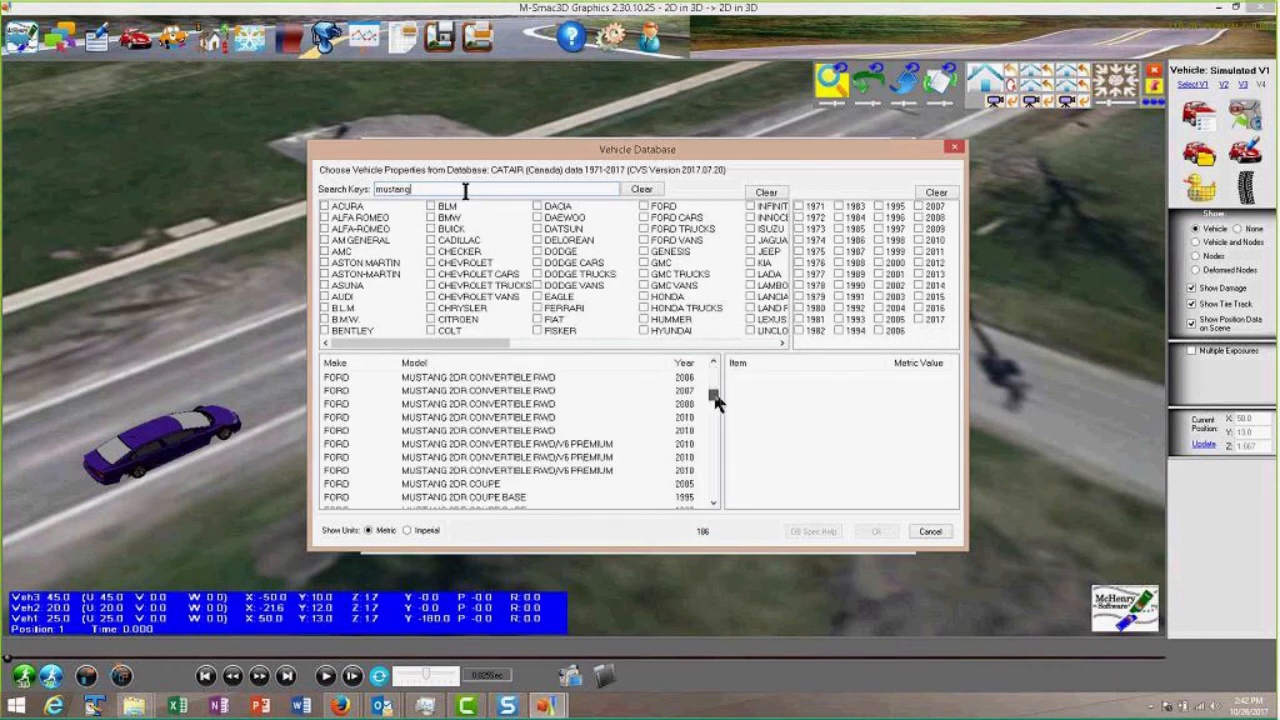
pyautogui.click(689, 471)
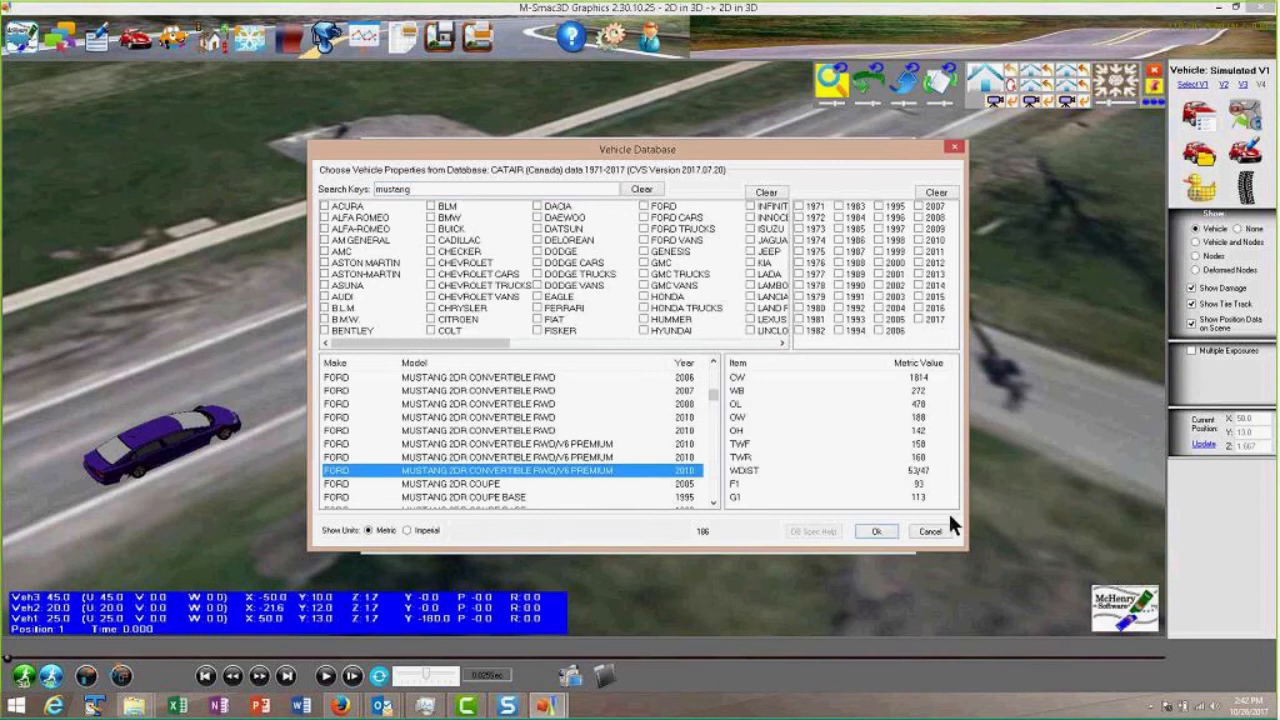
pyautogui.click(873, 532)
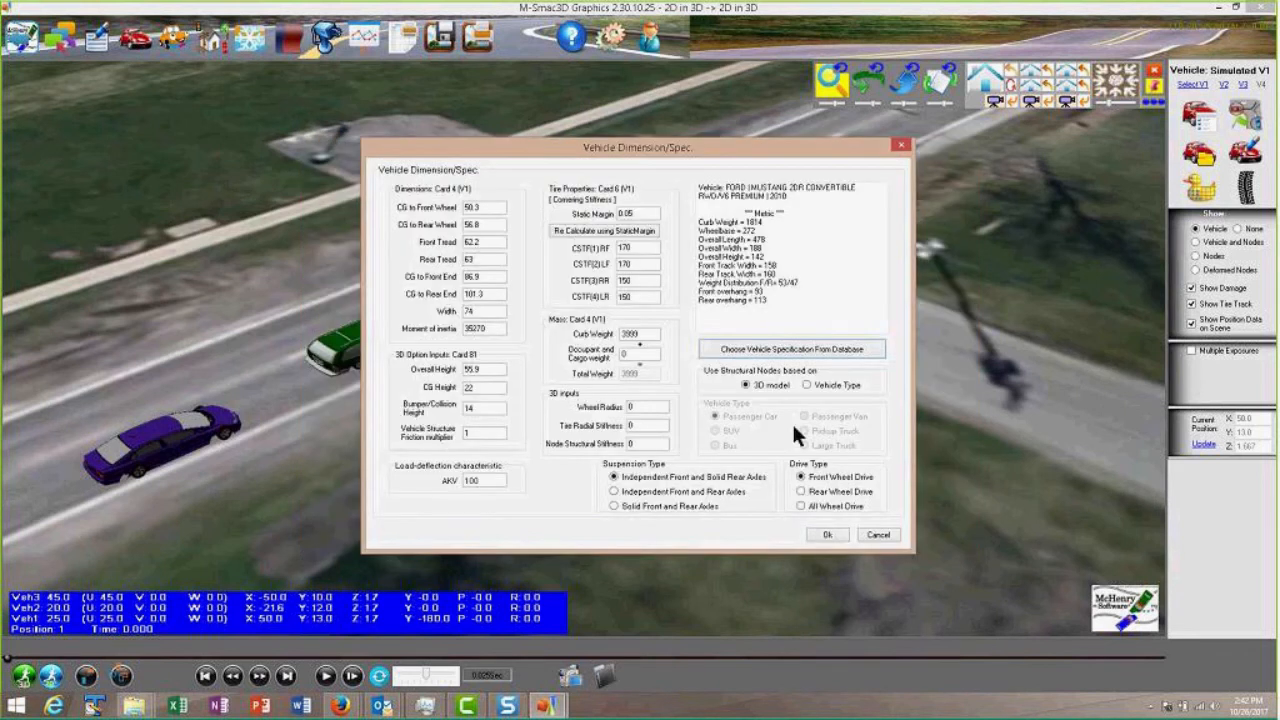
pyautogui.click(830, 536)
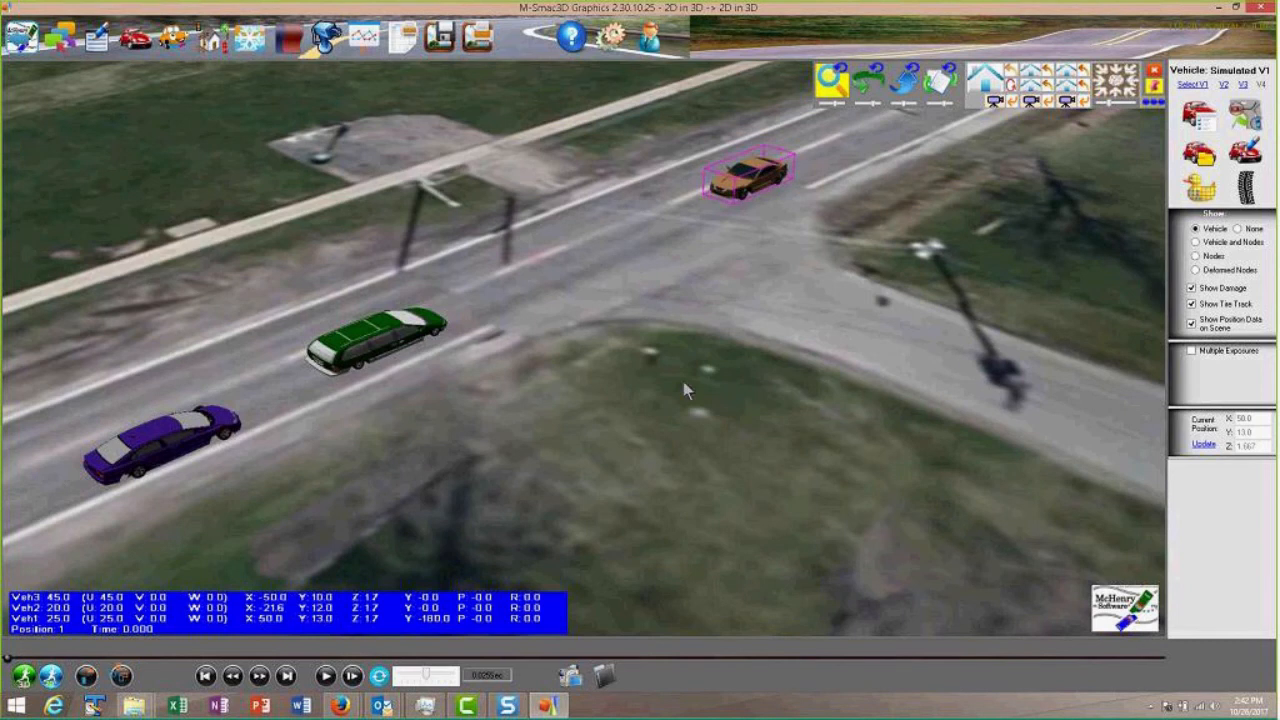
# - Open the green vehicle 2's specifications and search the vehicle database for caravan
pyautogui.click(332, 352)
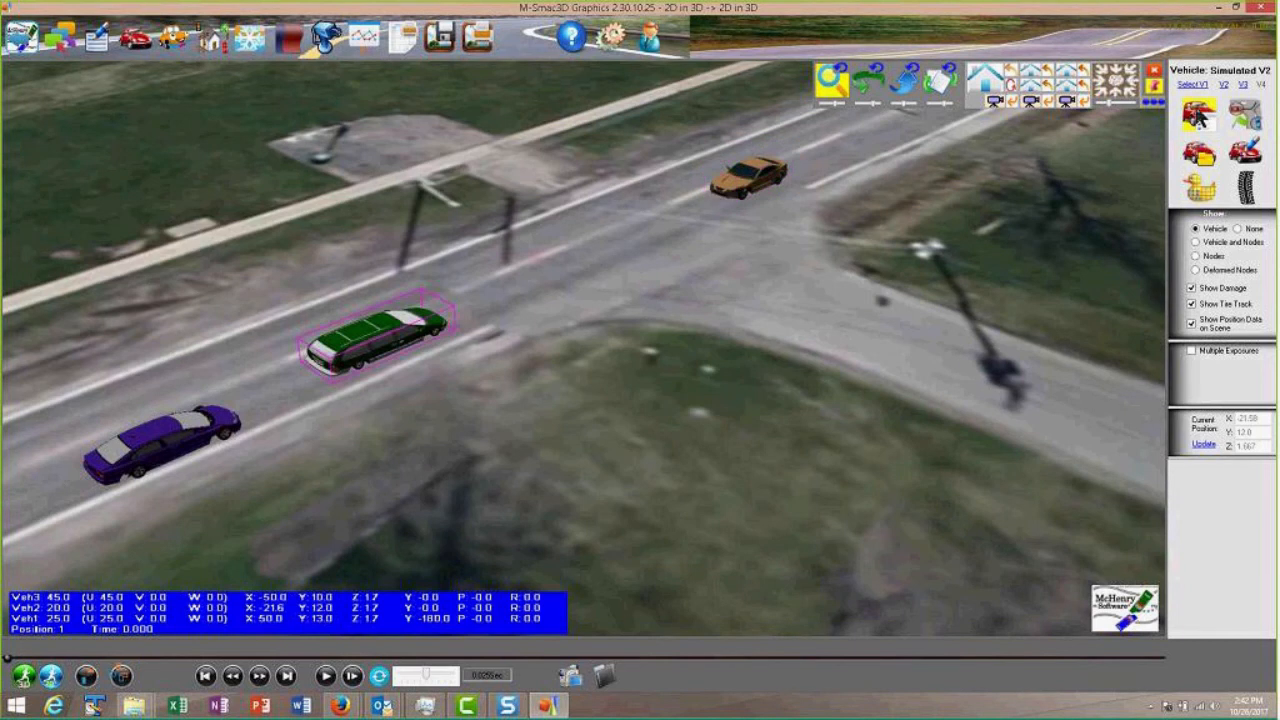
pyautogui.click(1200, 116)
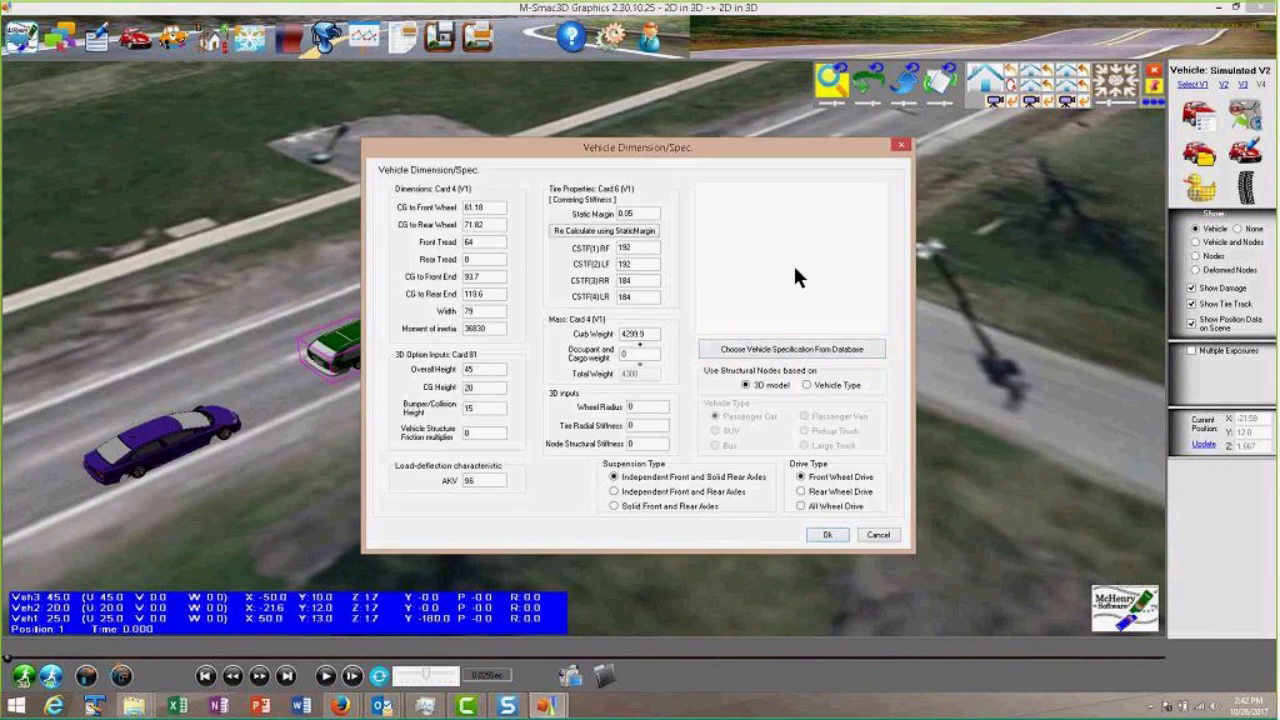
pyautogui.click(775, 348)
pyautogui.click(445, 189)
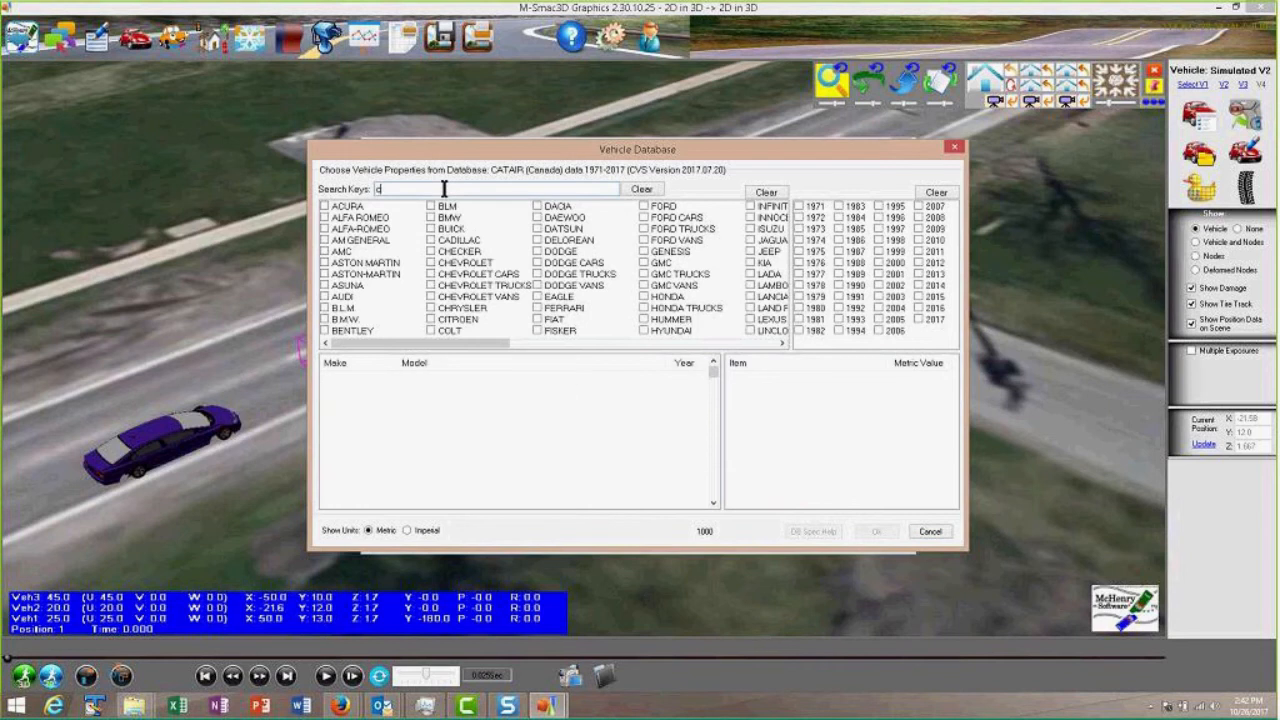
pyautogui.write('caravan')
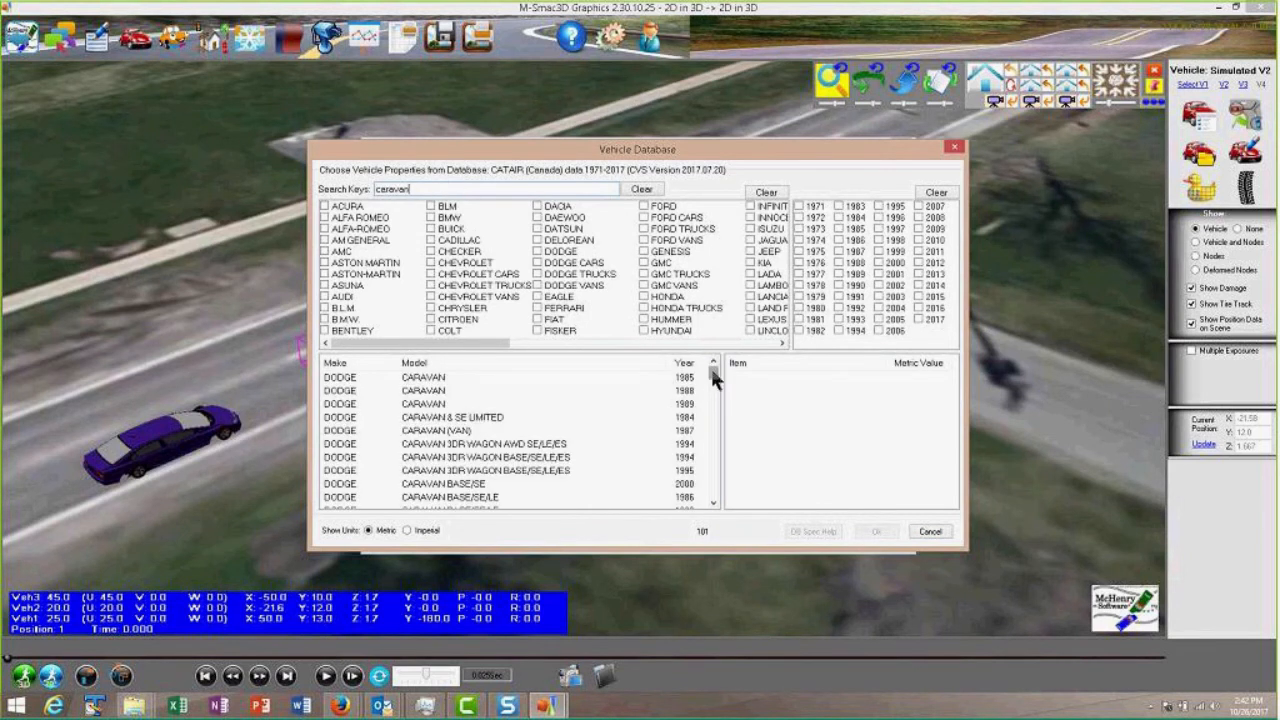
# - Assign the 1994 Dodge Caravan 3DR Wagon Base/SE/LE/ES specifications to vehicle 2
pyautogui.moveTo(713, 373)
pyautogui.mouseDown()
pyautogui.moveTo(713, 388)
pyautogui.moveTo(713, 369)
pyautogui.mouseUp()
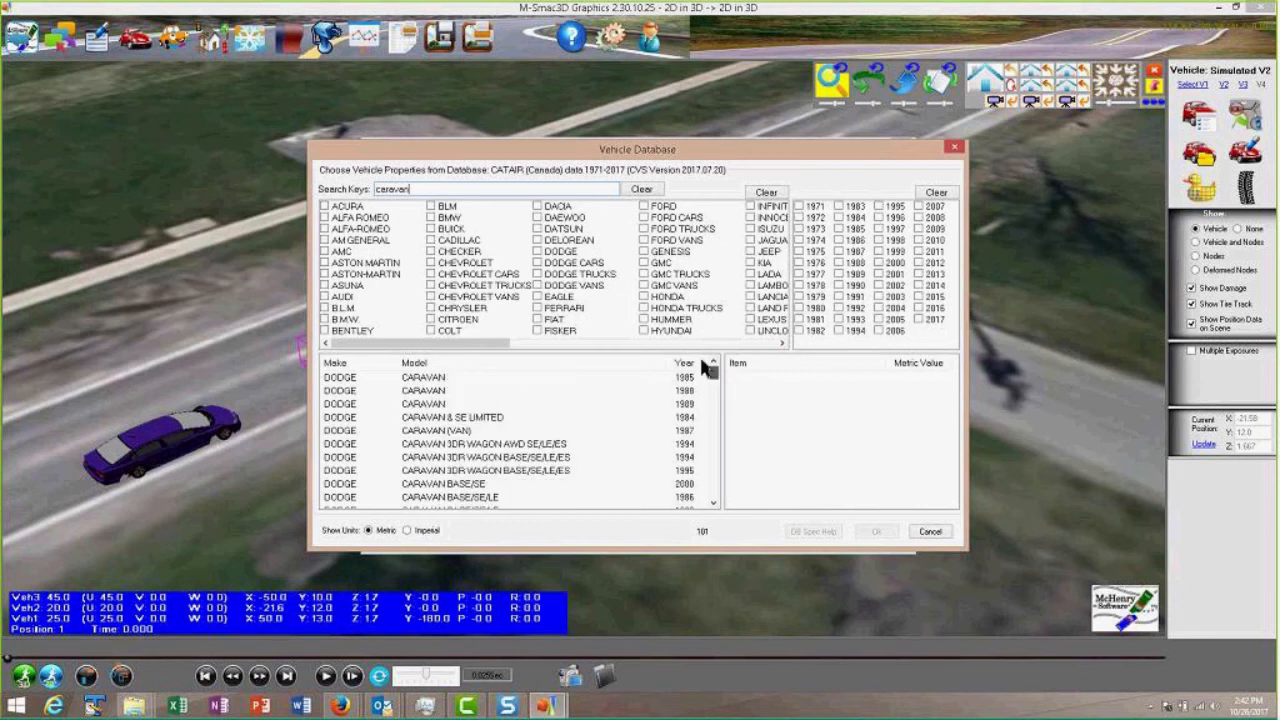
pyautogui.click(685, 457)
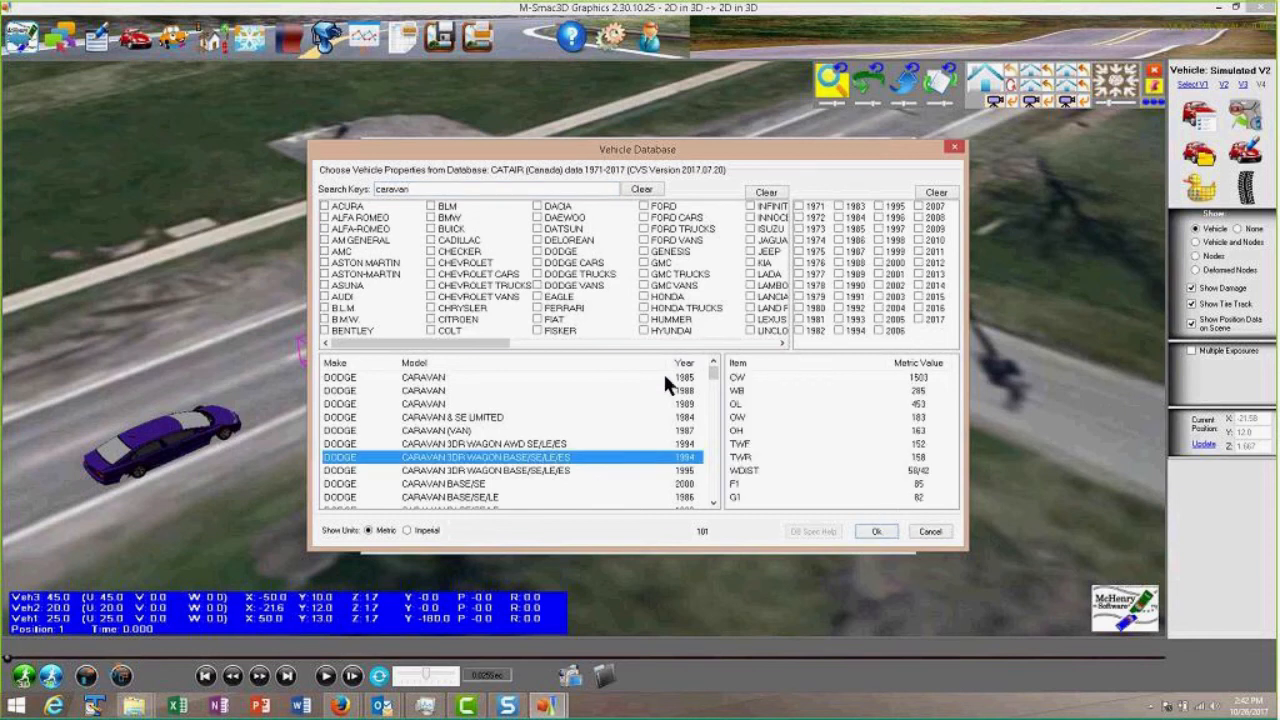
pyautogui.click(876, 532)
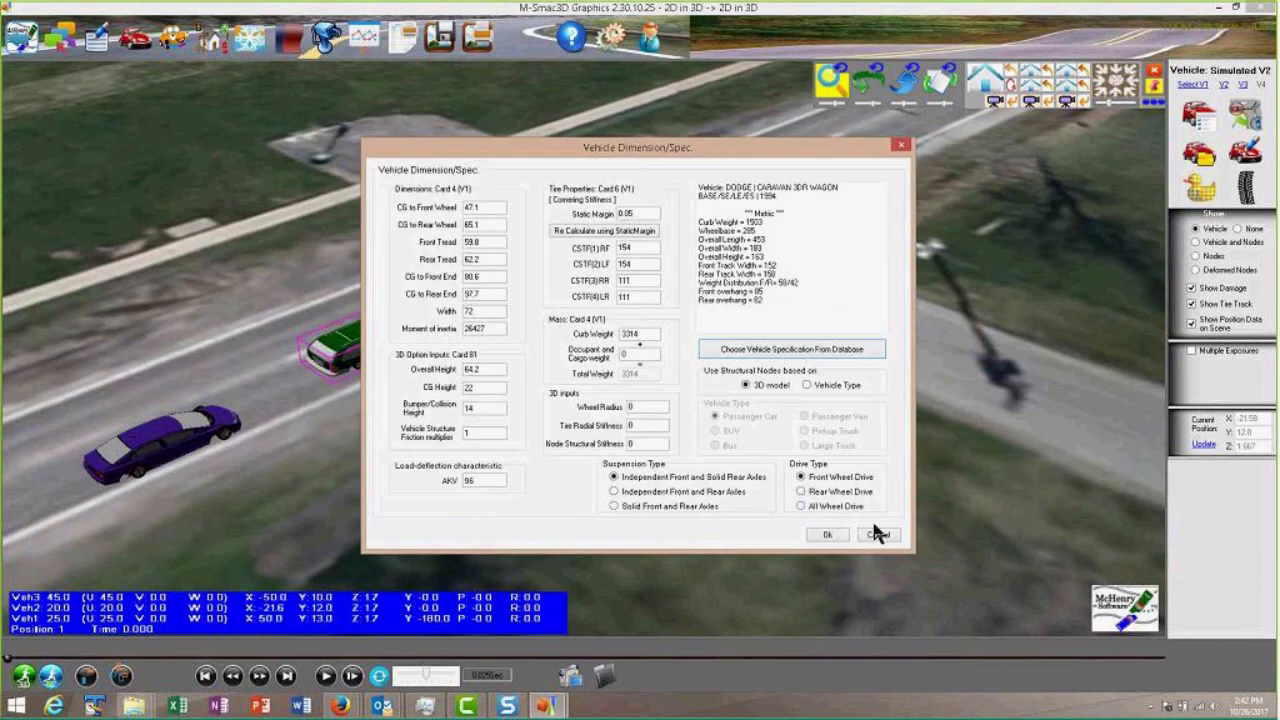
pyautogui.click(832, 531)
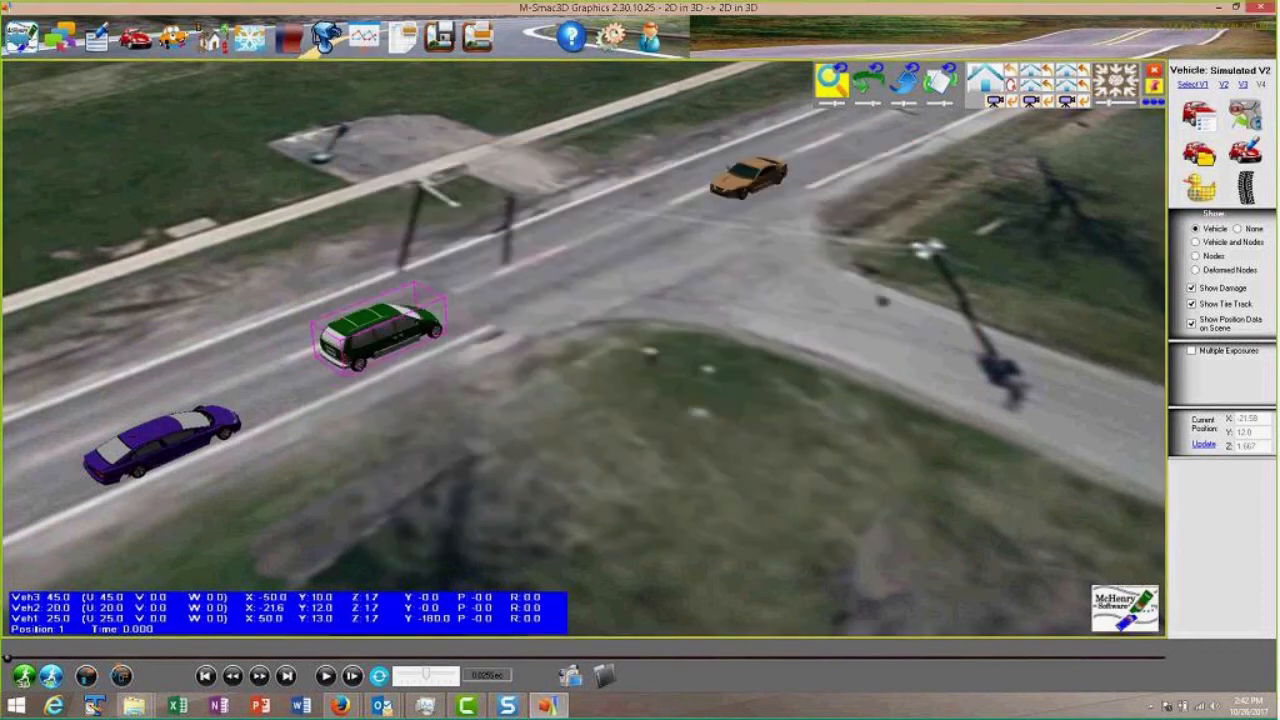
# - Open the purple vehicle 3's specifications and search the vehicle database for civic
pyautogui.click(170, 453)
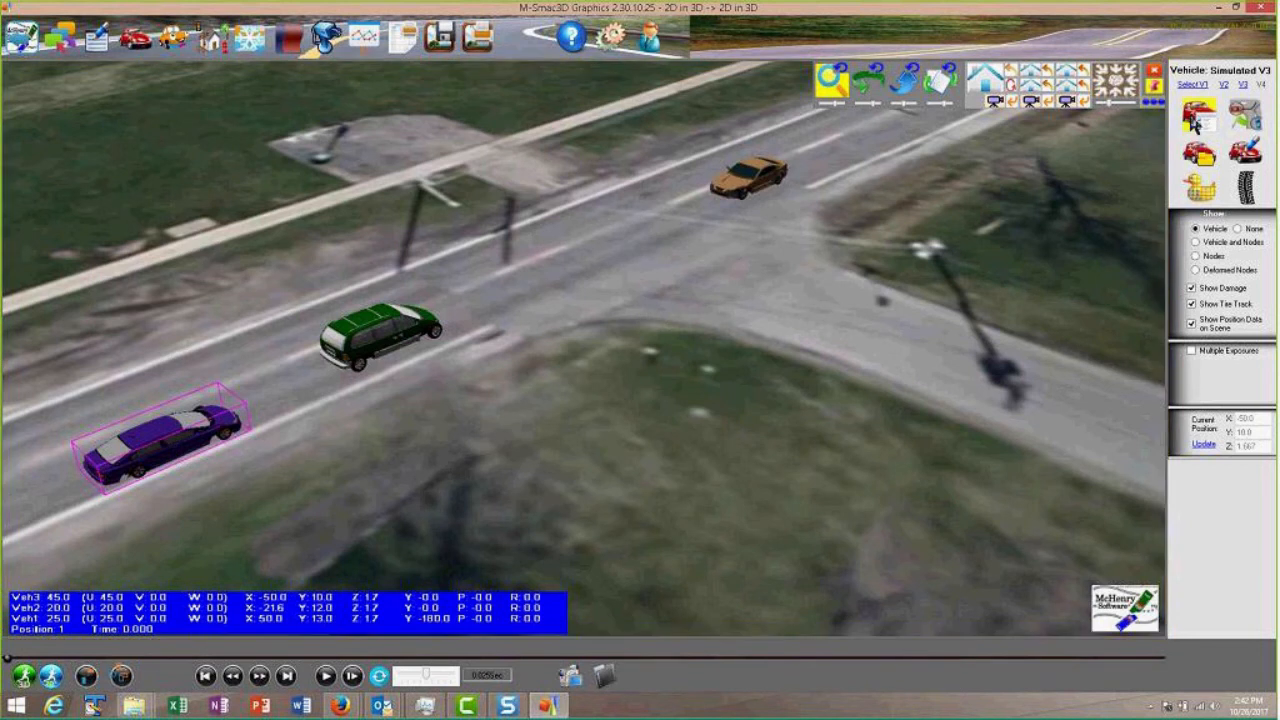
pyautogui.click(1195, 122)
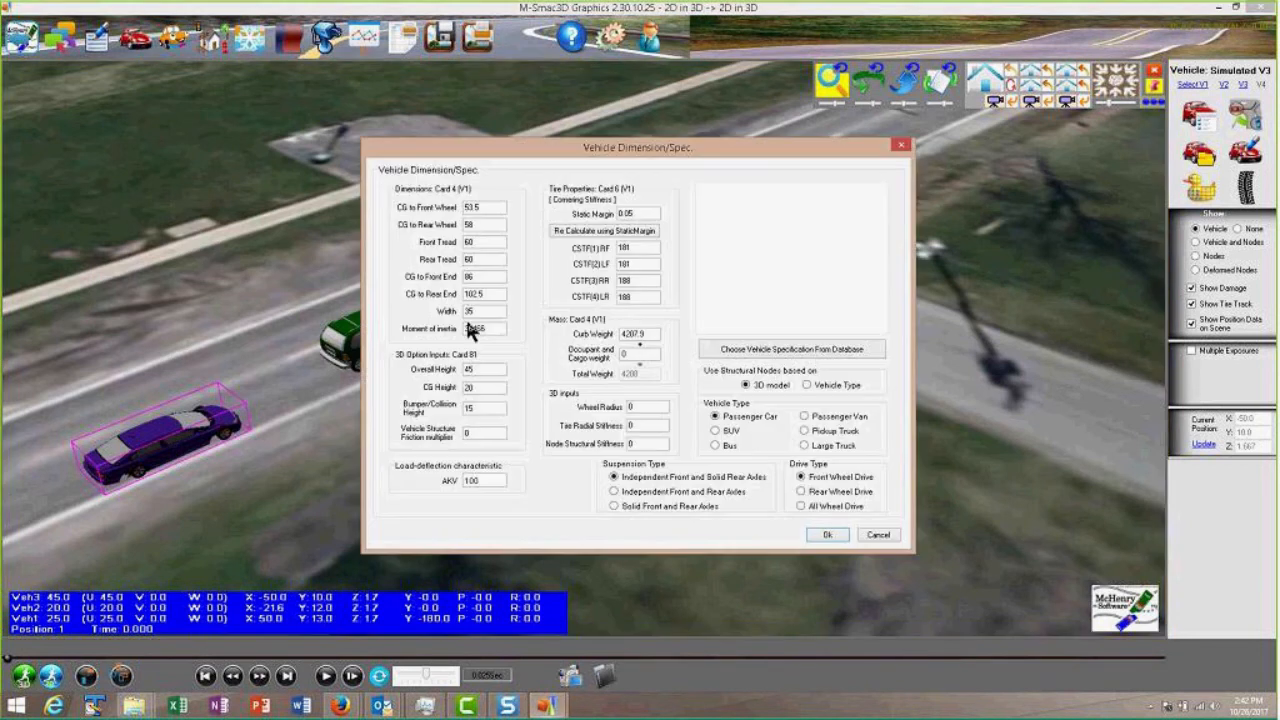
pyautogui.click(722, 350)
pyautogui.click(443, 190)
pyautogui.write('d')
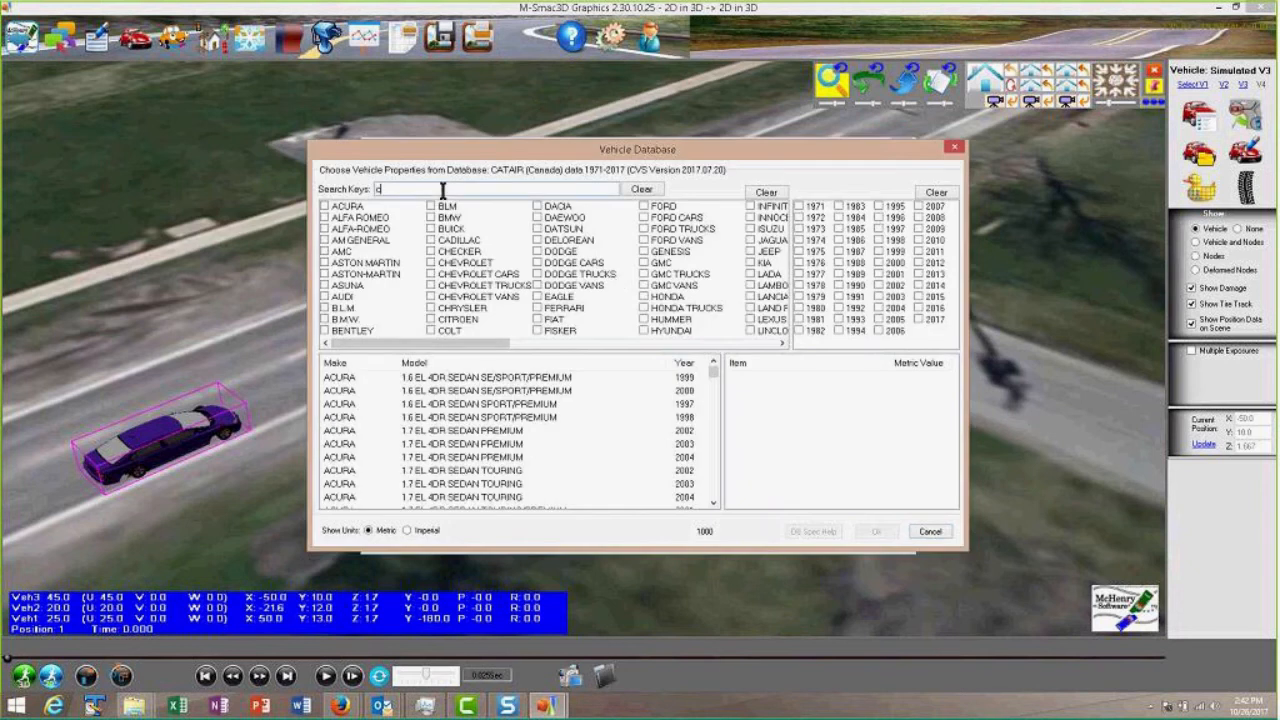
pyautogui.write('ivic')
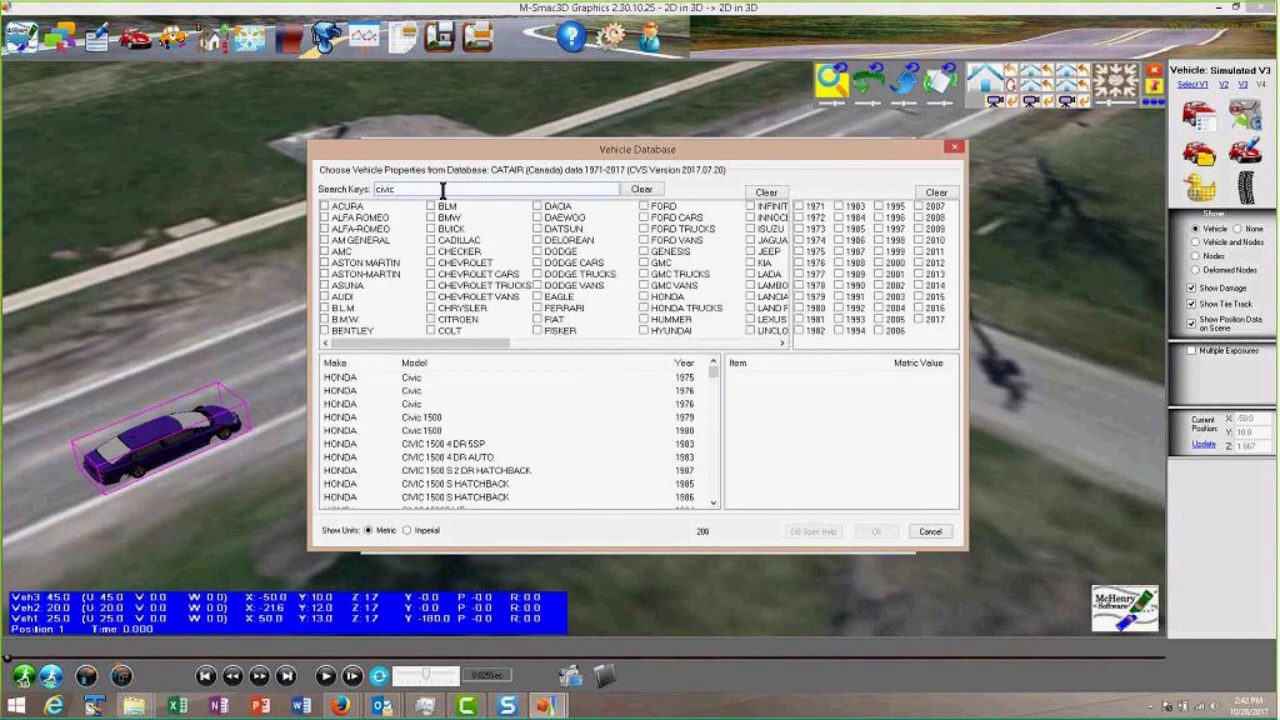
# - Assign the 2008 Honda Civic 4DR Sedan FWD DX/DX-G/LX/EX-L specifications to vehicle 3
pyautogui.moveTo(713, 369); pyautogui.dragTo(717, 390)
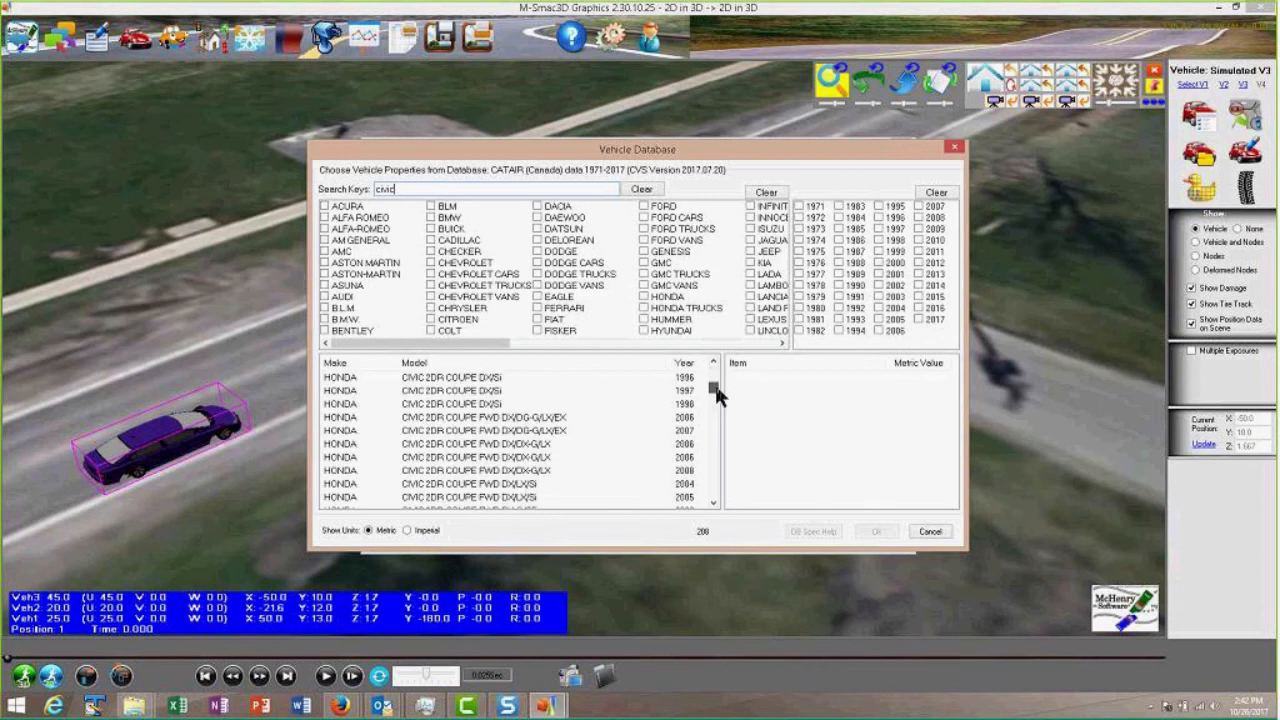
pyautogui.click(696, 430)
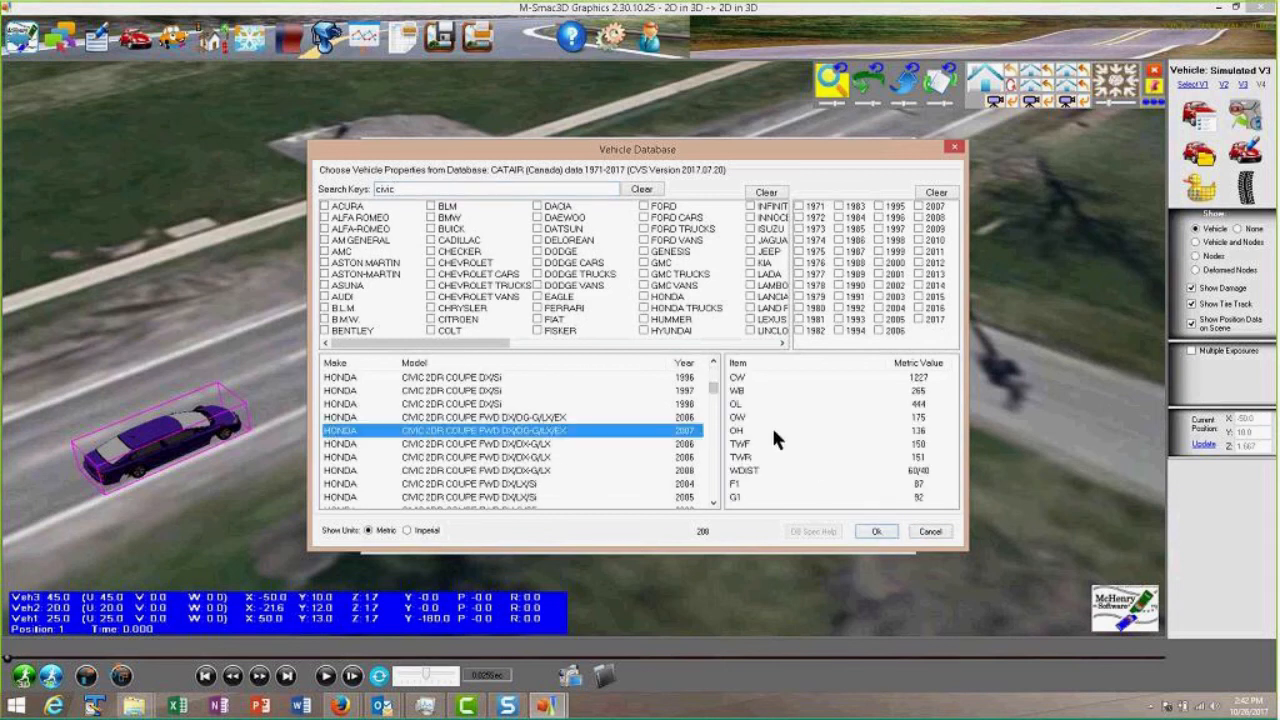
pyautogui.moveTo(713, 389); pyautogui.dragTo(717, 424)
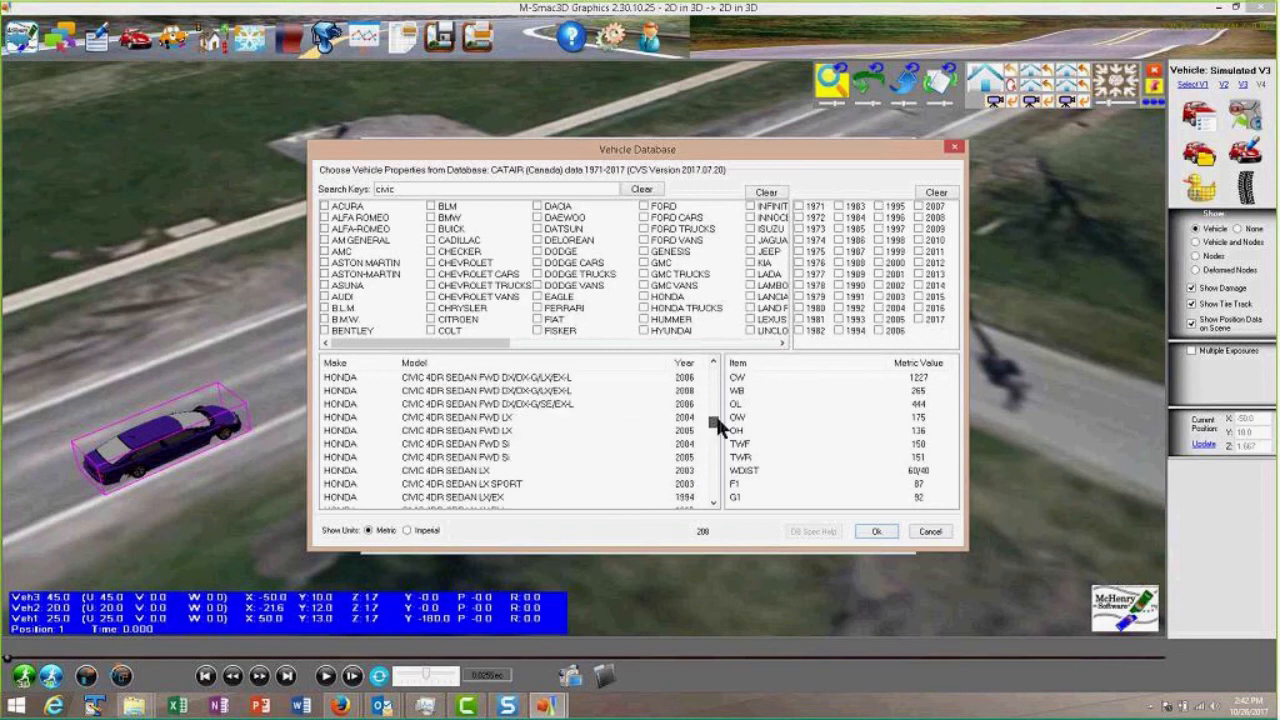
pyautogui.click(686, 379)
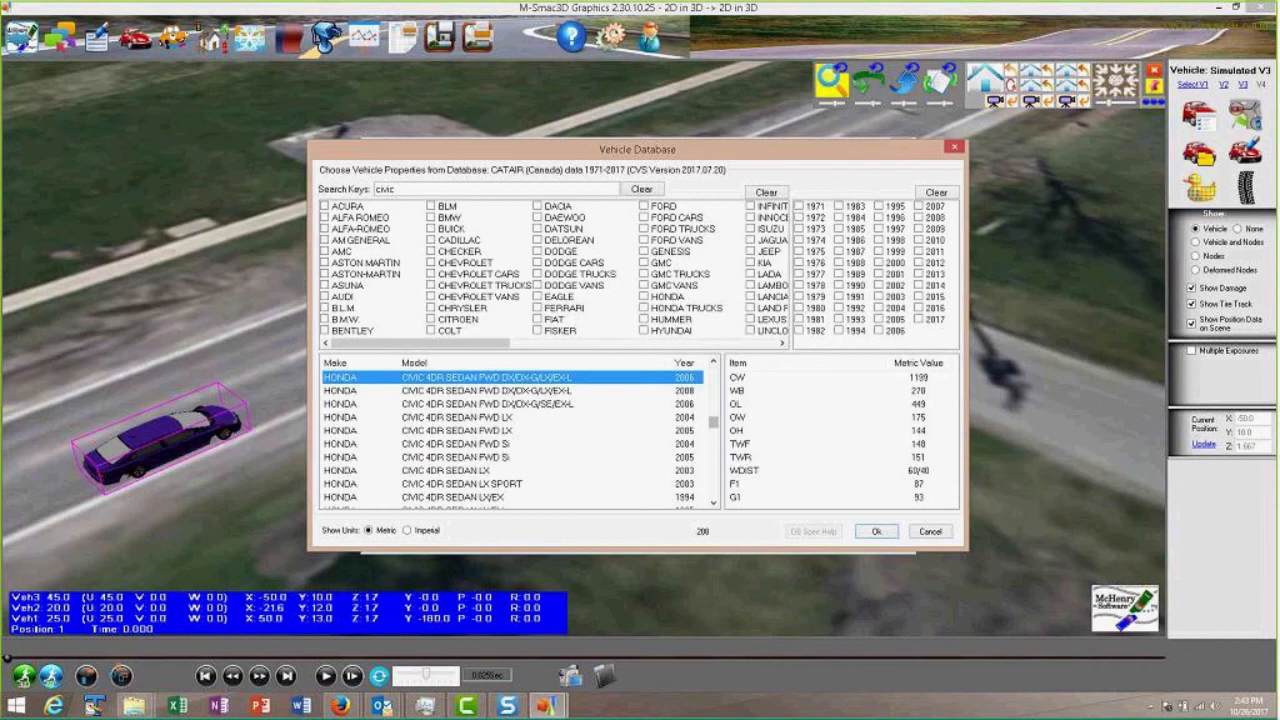
pyautogui.click(685, 388)
pyautogui.click(885, 533)
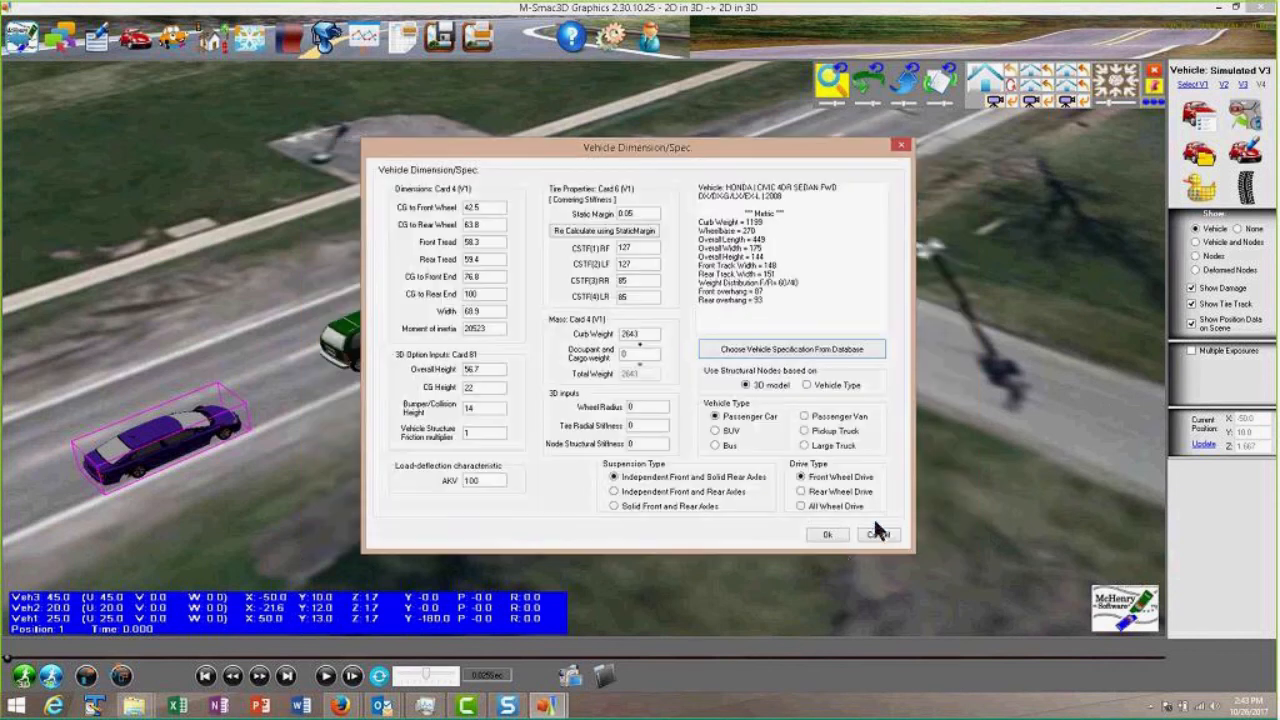
pyautogui.click(828, 536)
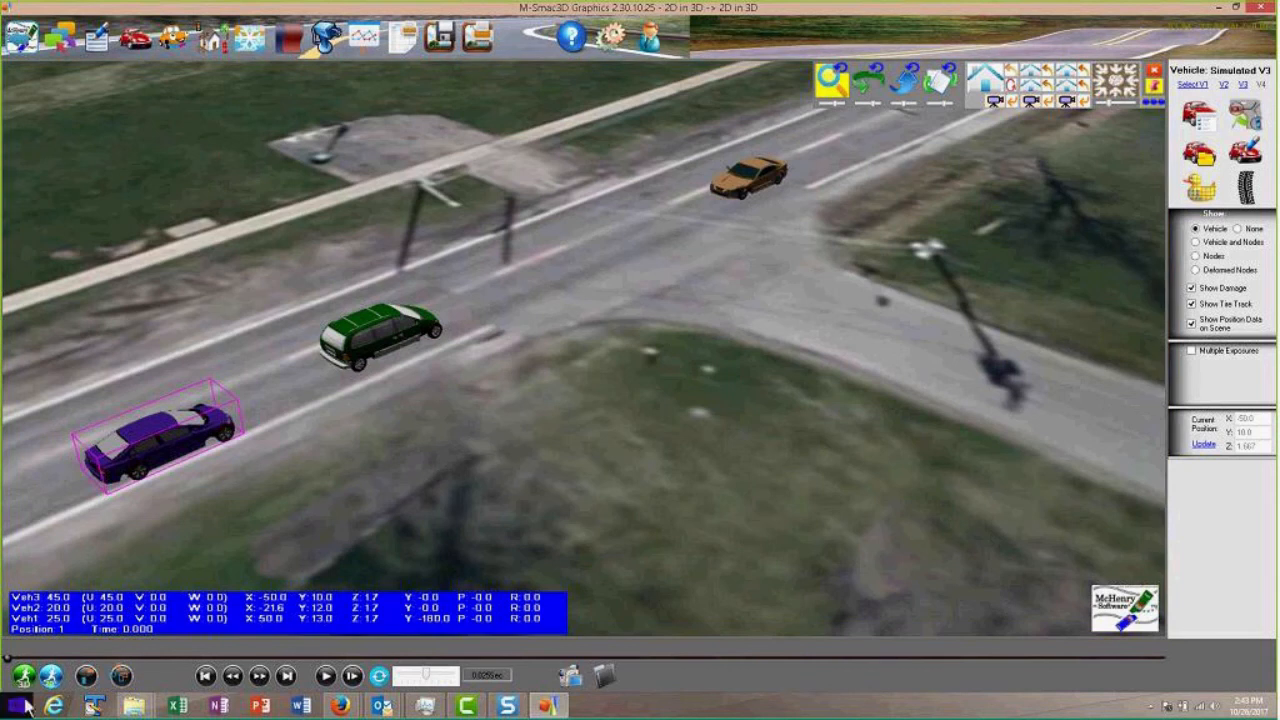
# - Run the simulation with the new vehicle specifications and play back the three-vehicle collision from a more side-on view
pyautogui.click(49, 678)
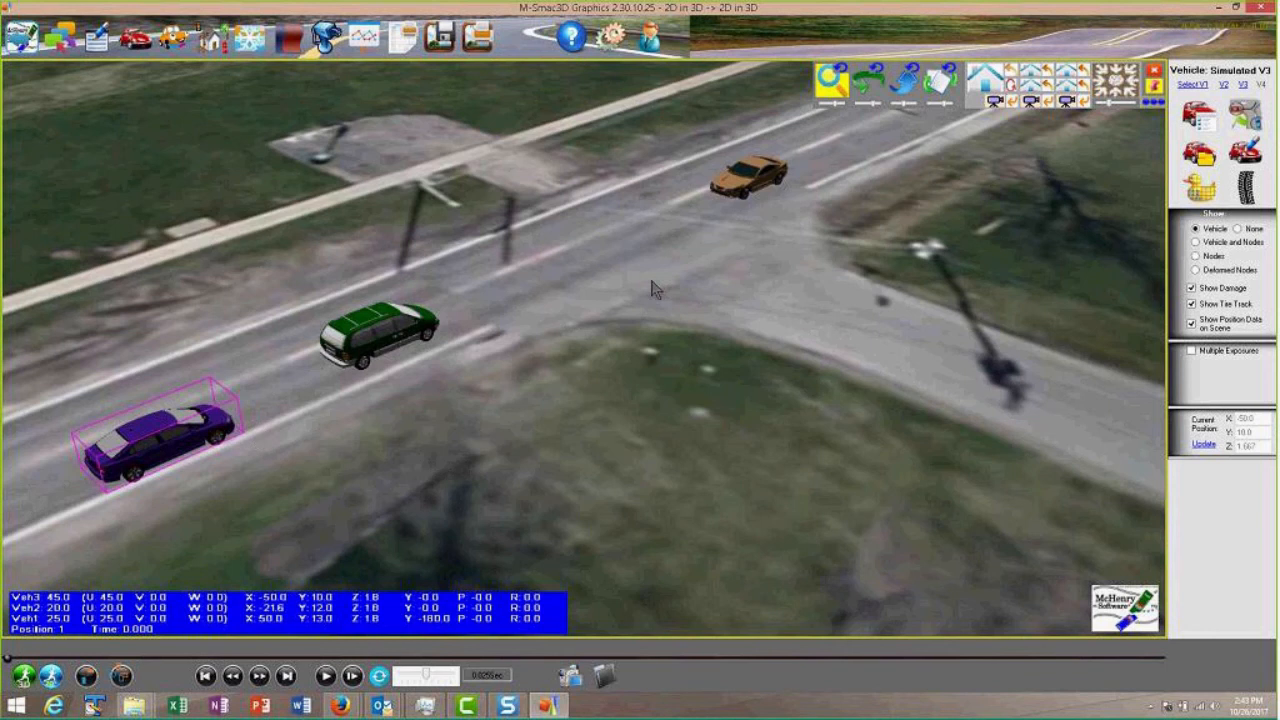
pyautogui.scroll(1, 655, 290)
pyautogui.click(988, 86)
pyautogui.click(872, 82)
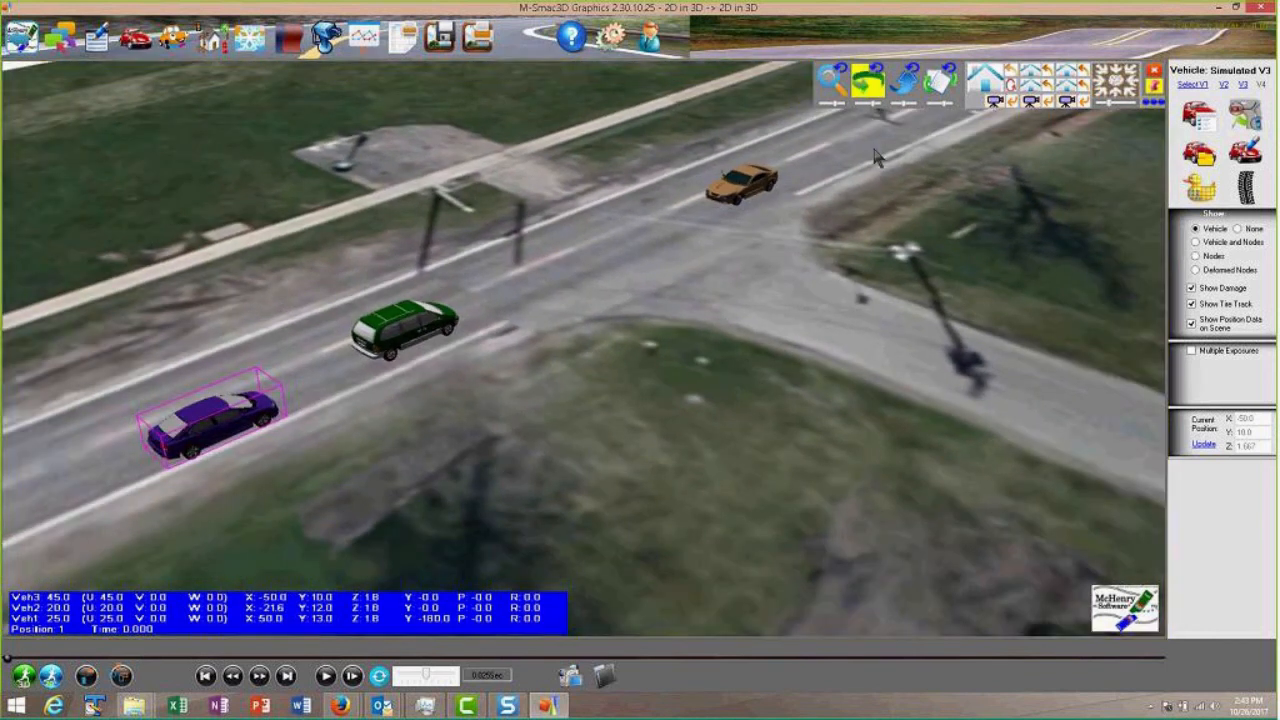
pyautogui.moveTo(840, 201); pyautogui.dragTo(780, 208)
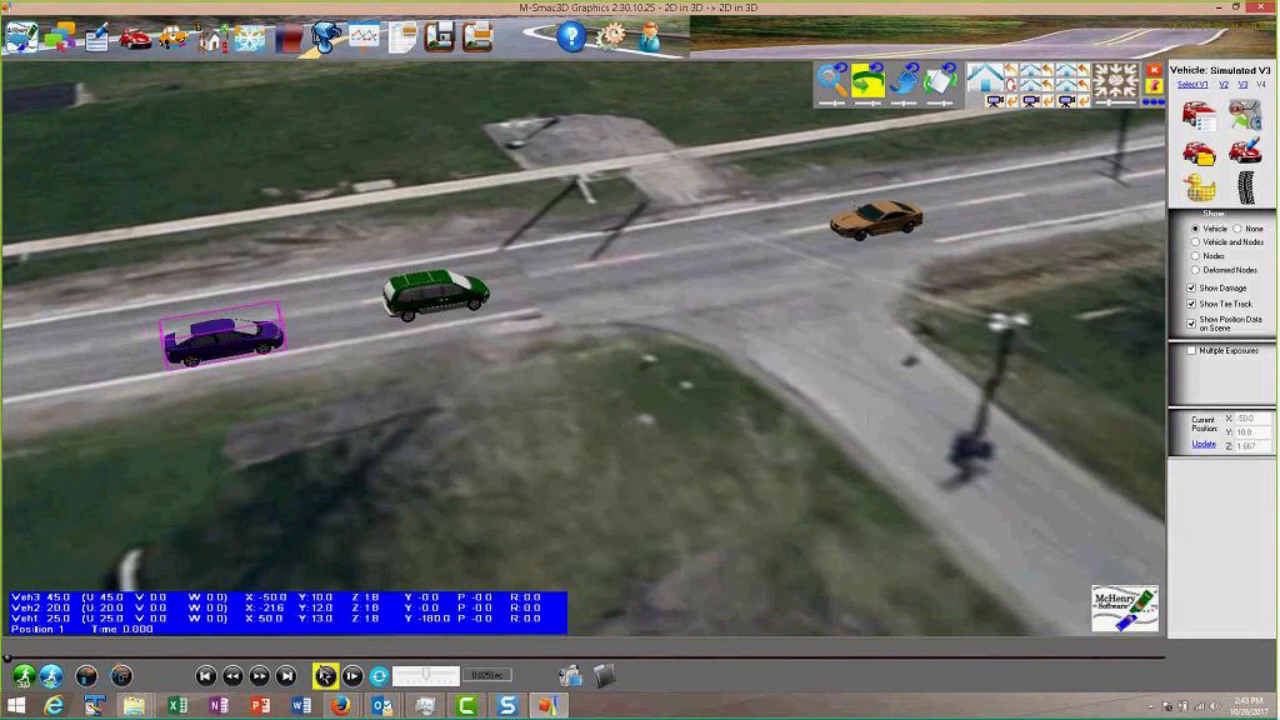
pyautogui.click(326, 677)
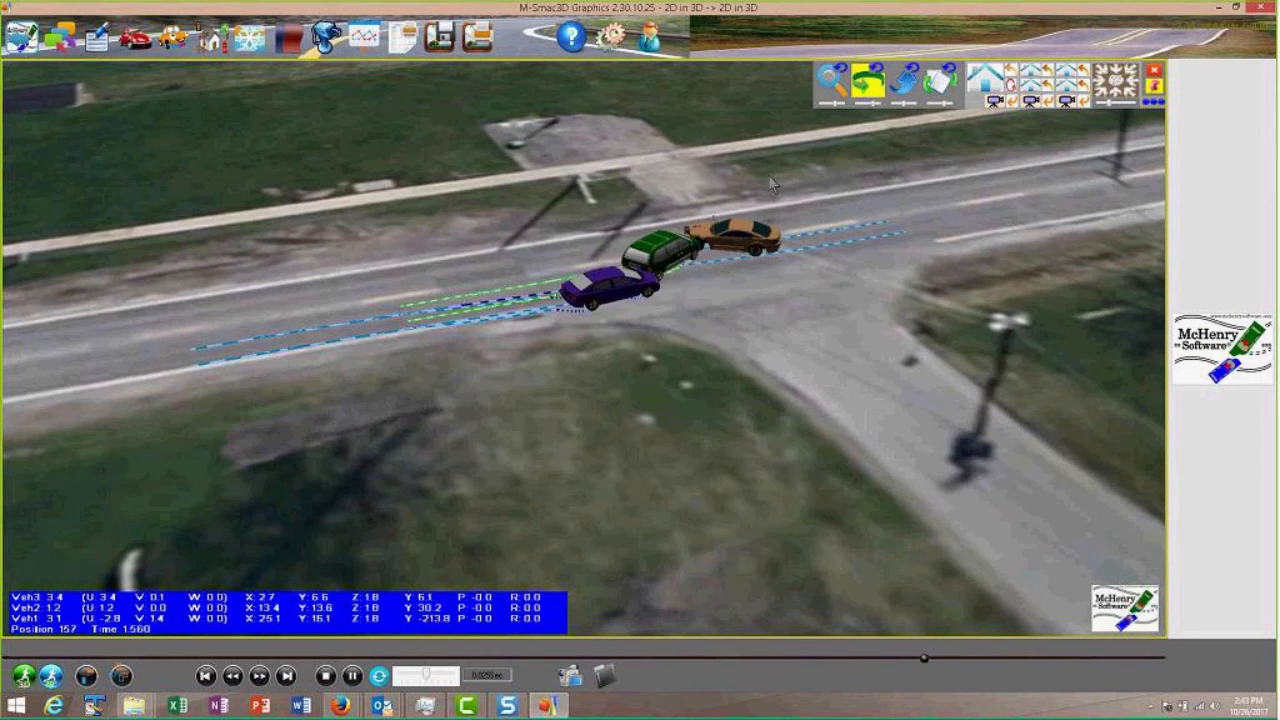
# - Frame the colliding vehicles more closely from a lower viewing angle during playback and stop the animation
pyautogui.moveTo(768, 175); pyautogui.dragTo(835, 88)
pyautogui.click(833, 82)
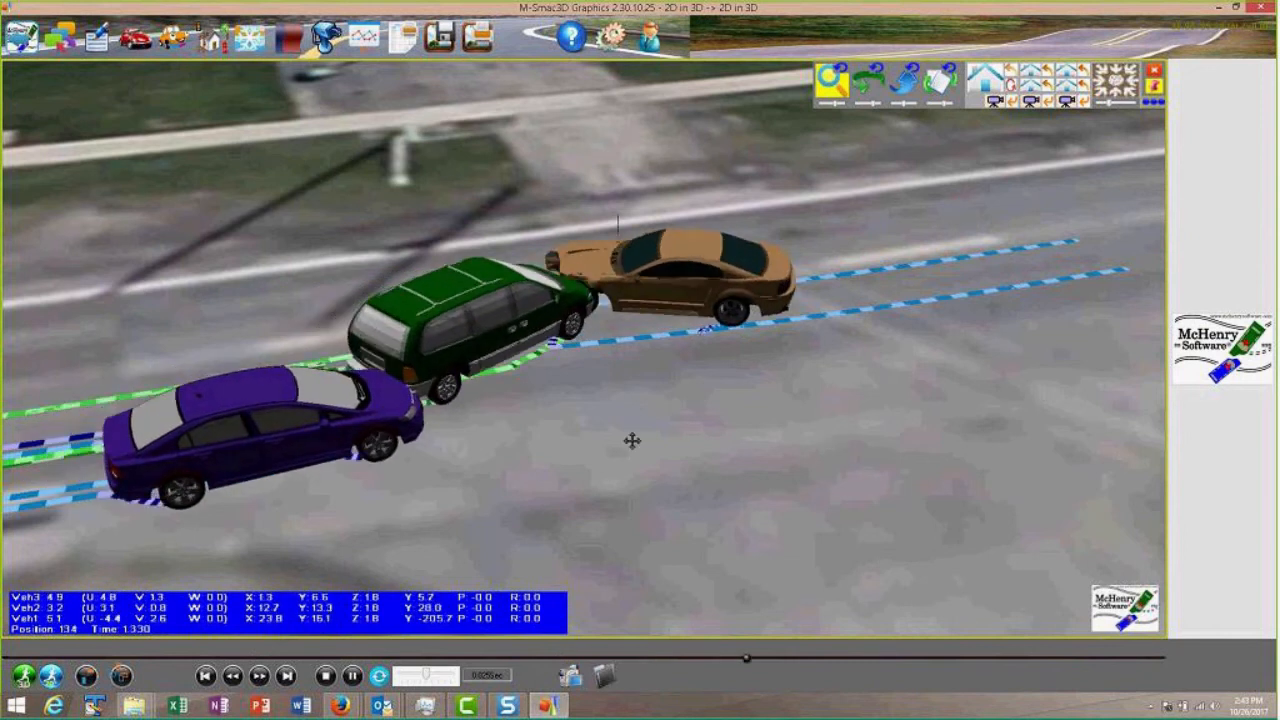
pyautogui.moveTo(632, 441); pyautogui.dragTo(600, 394)
pyautogui.click(904, 82)
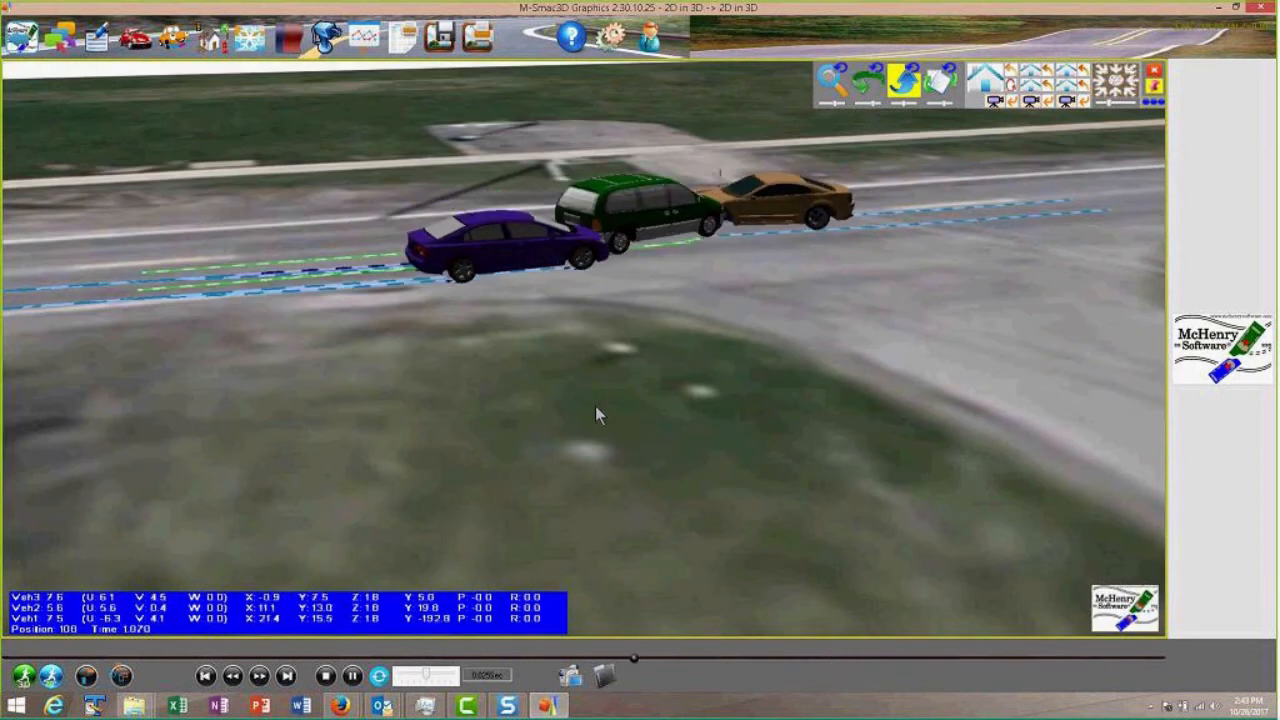
pyautogui.click(325, 676)
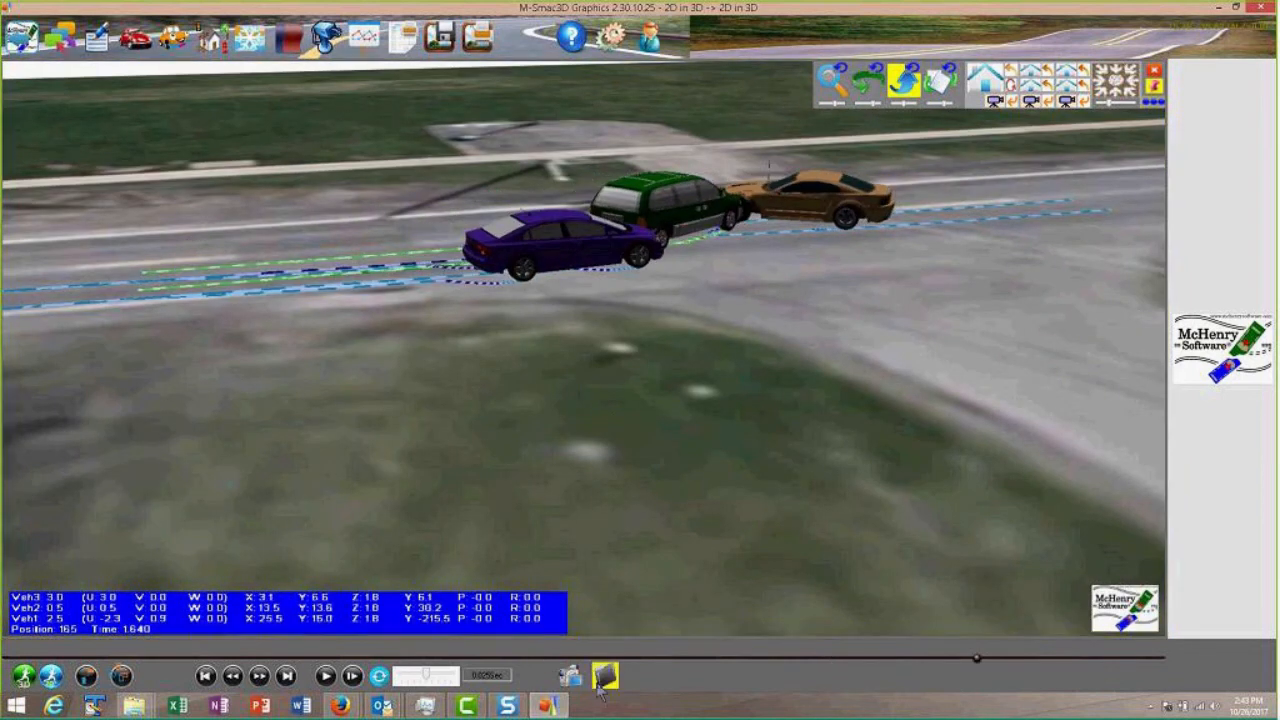
# - Write the clip's movie frames as bitmap files, deleting the existing ones, and open the tool for writing a movie from bitmap images
pyautogui.click(569, 677)
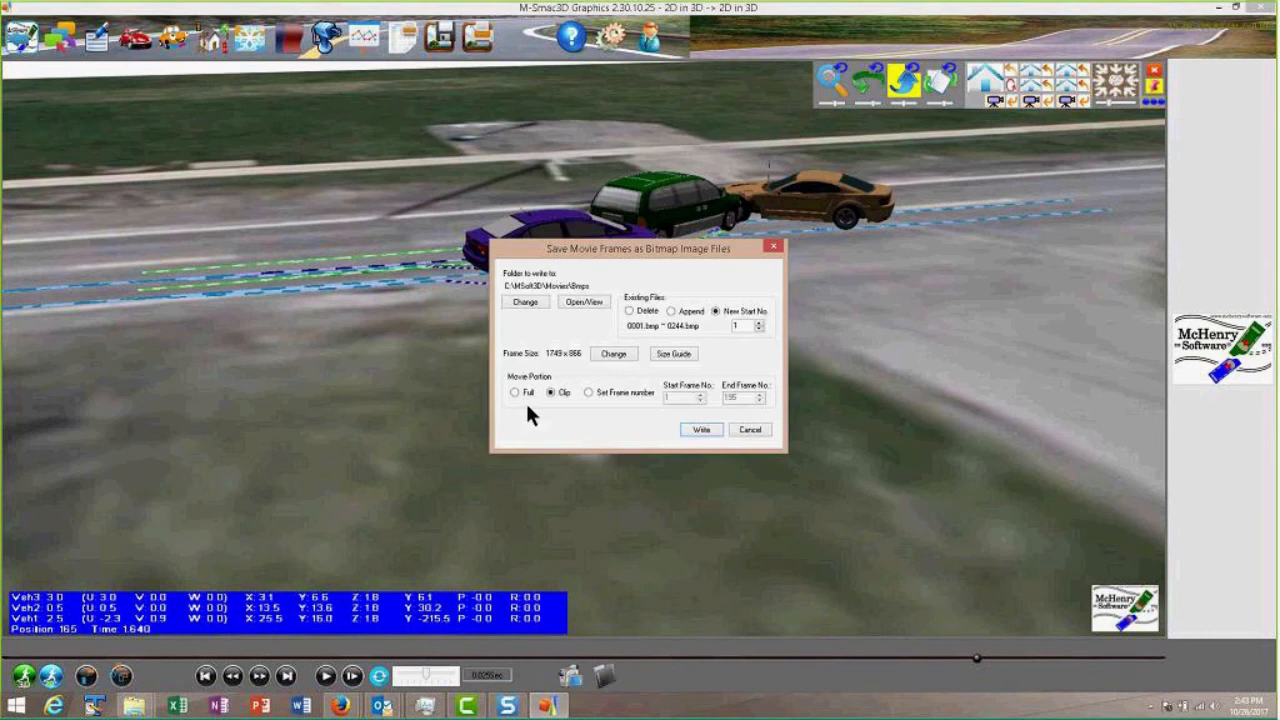
pyautogui.click(629, 311)
pyautogui.click(696, 430)
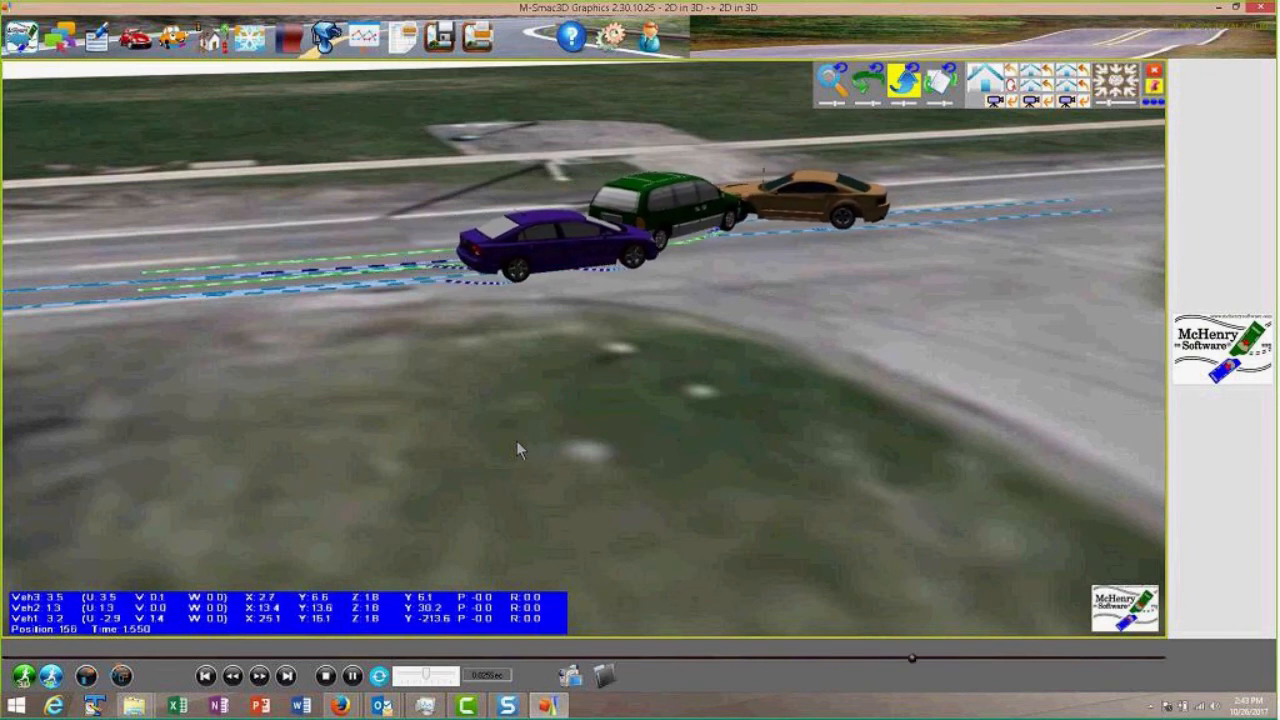
pyautogui.click(605, 677)
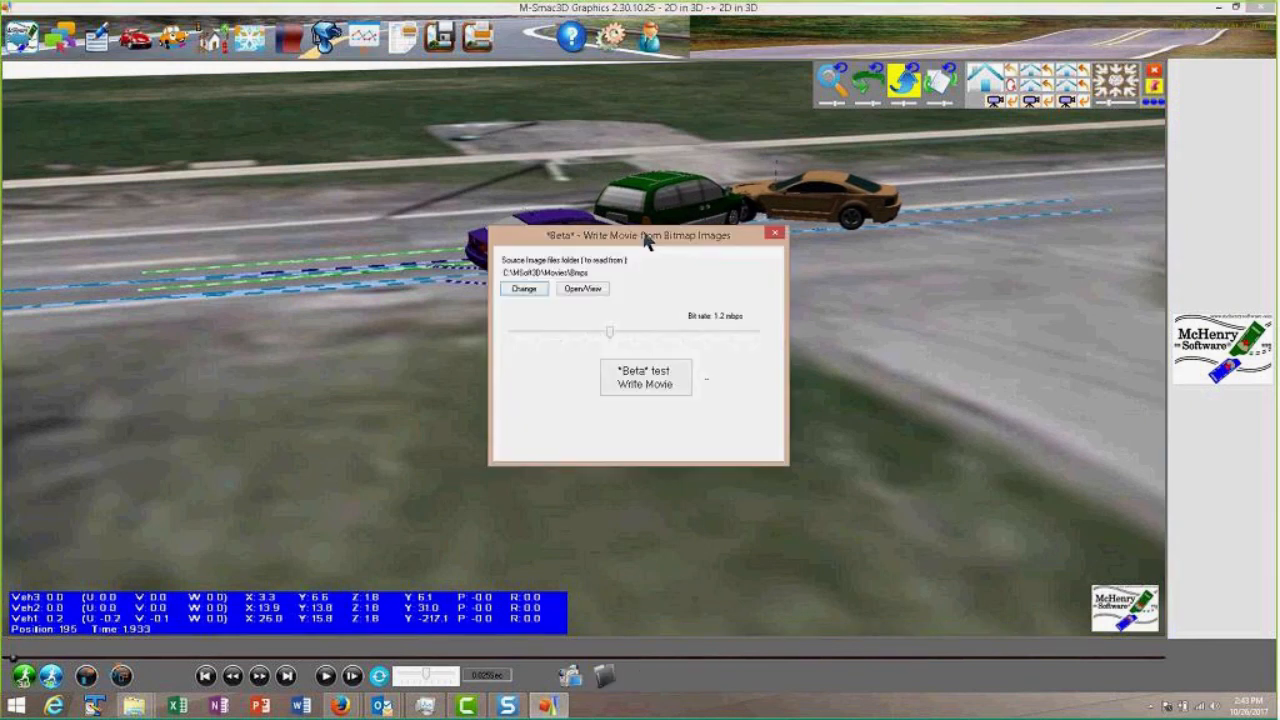
# - Write the bitmap images to an MPG movie named "3 veh test" and close the movie-writing tool
pyautogui.click(633, 376)
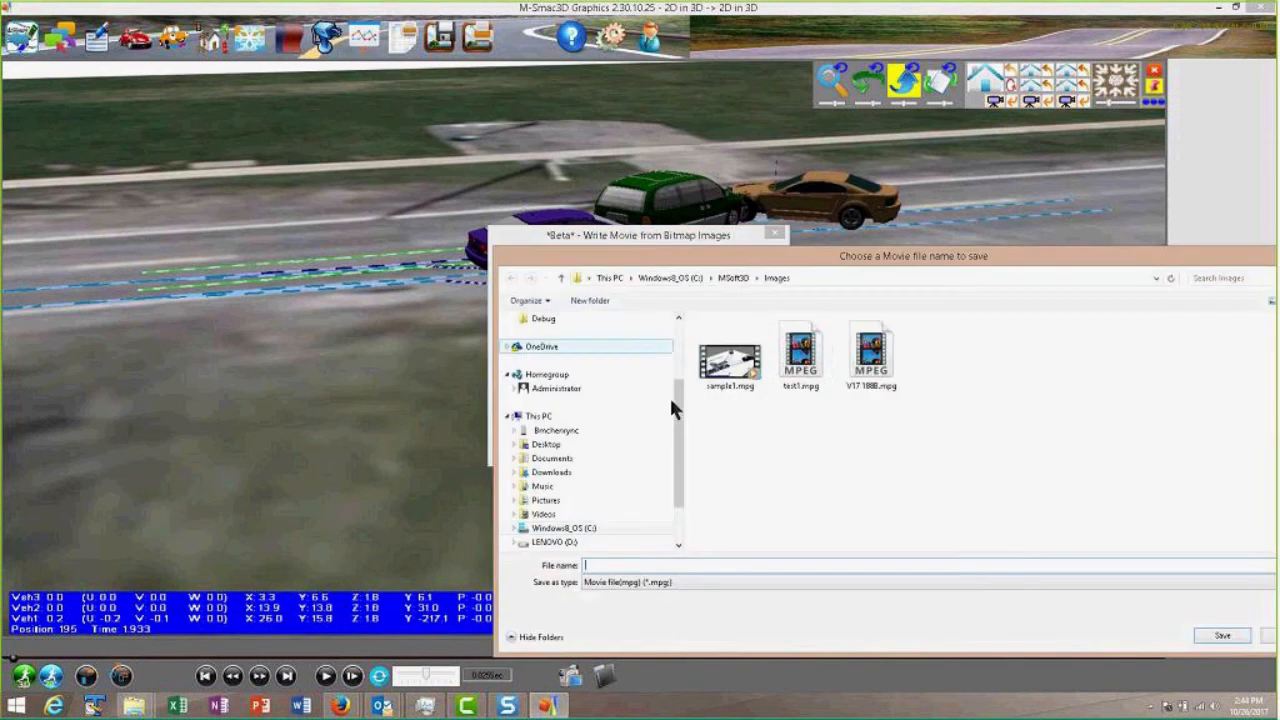
pyautogui.write('3 veh test')
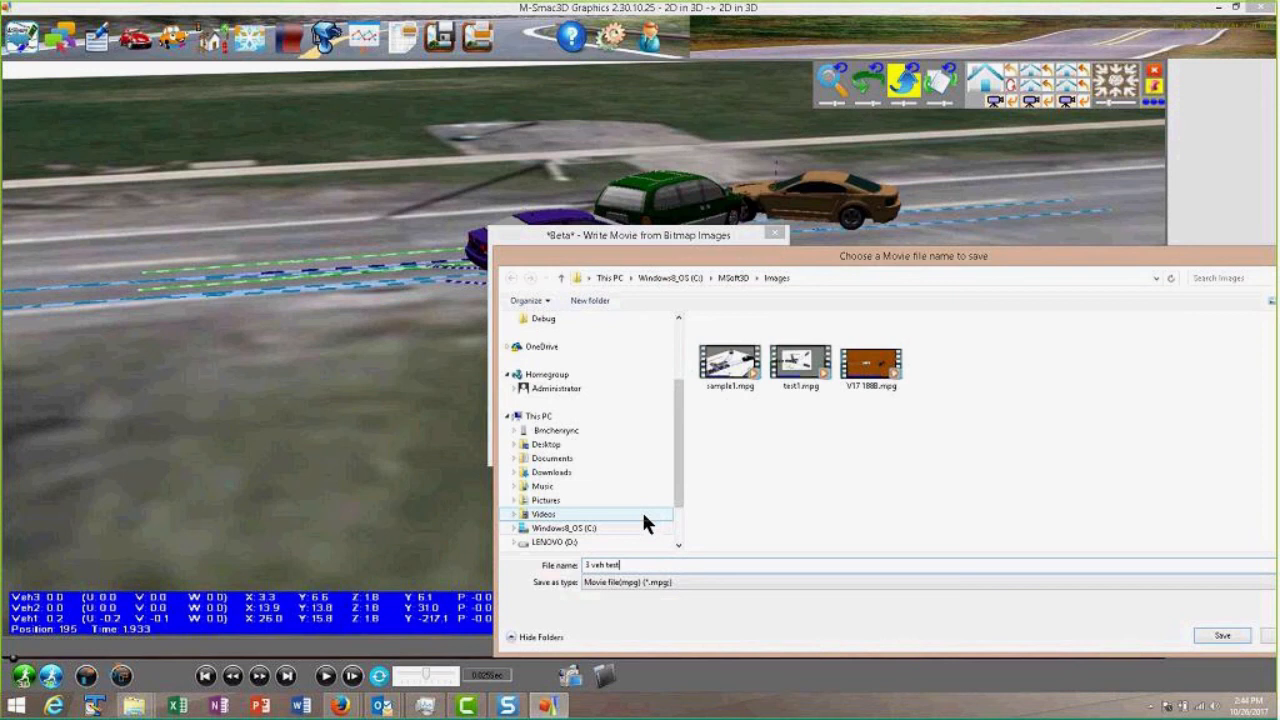
pyautogui.press('Return')
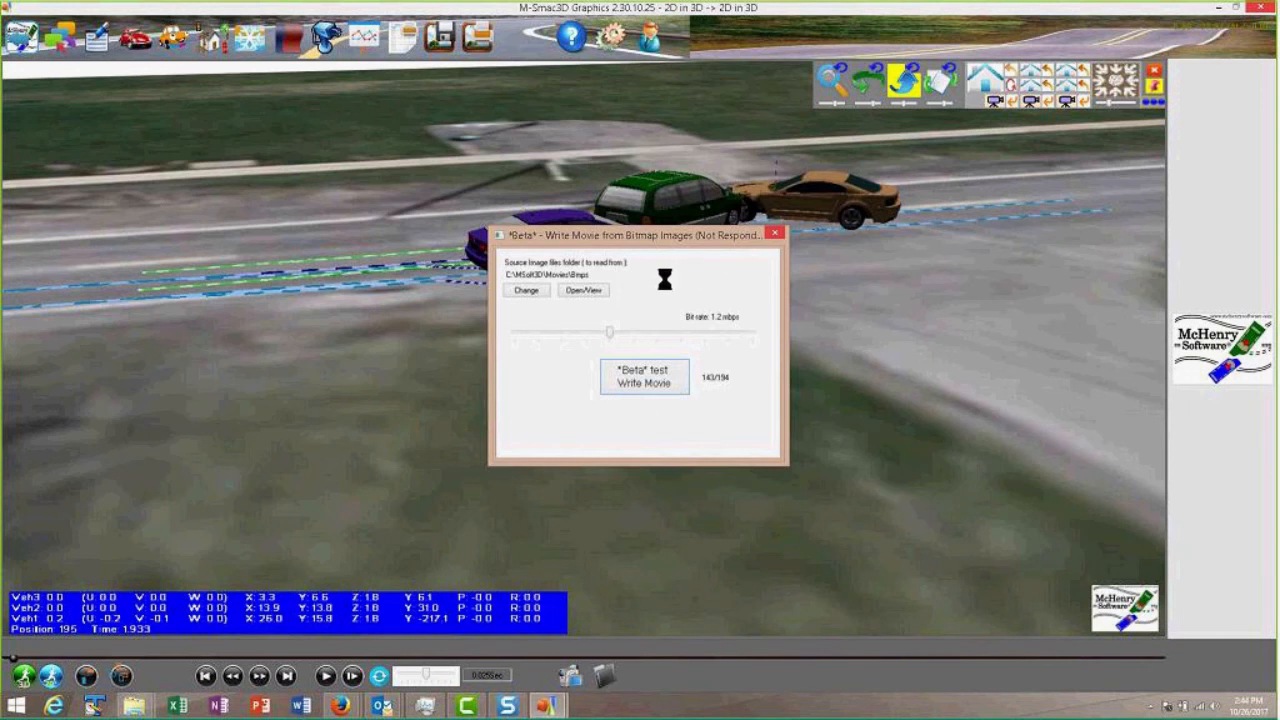
pyautogui.click(706, 391)
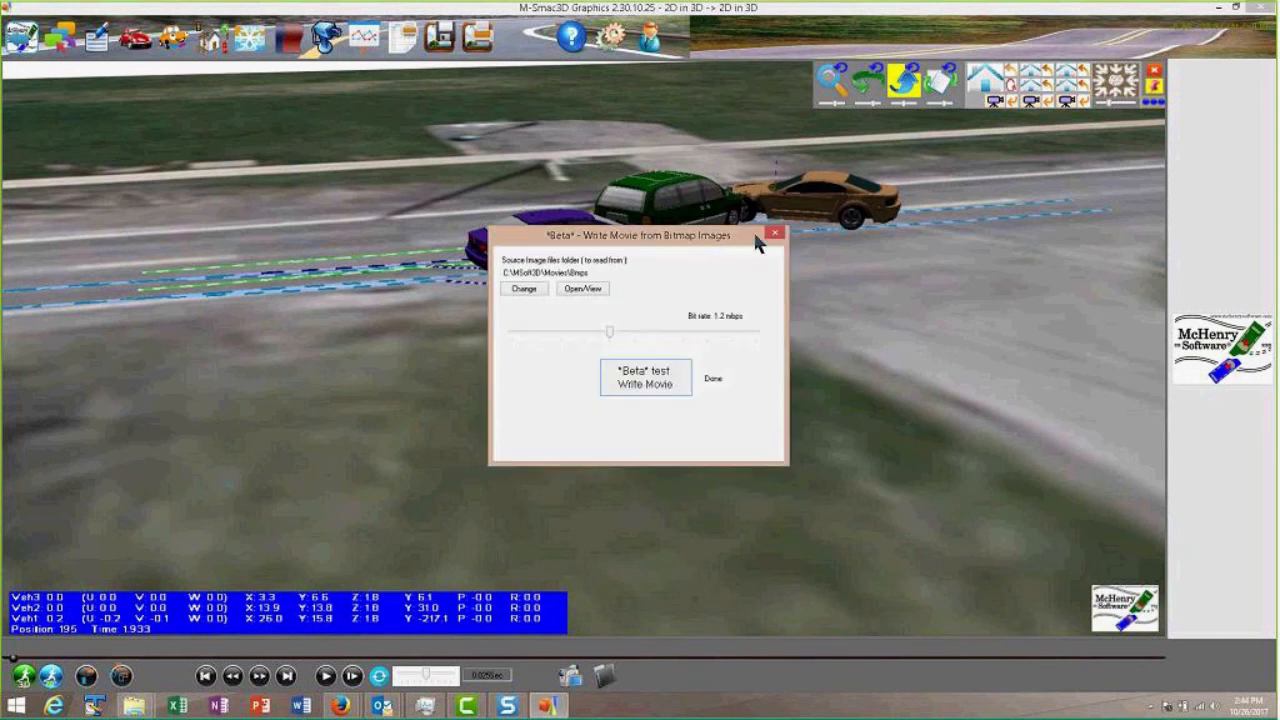
pyautogui.click(775, 237)
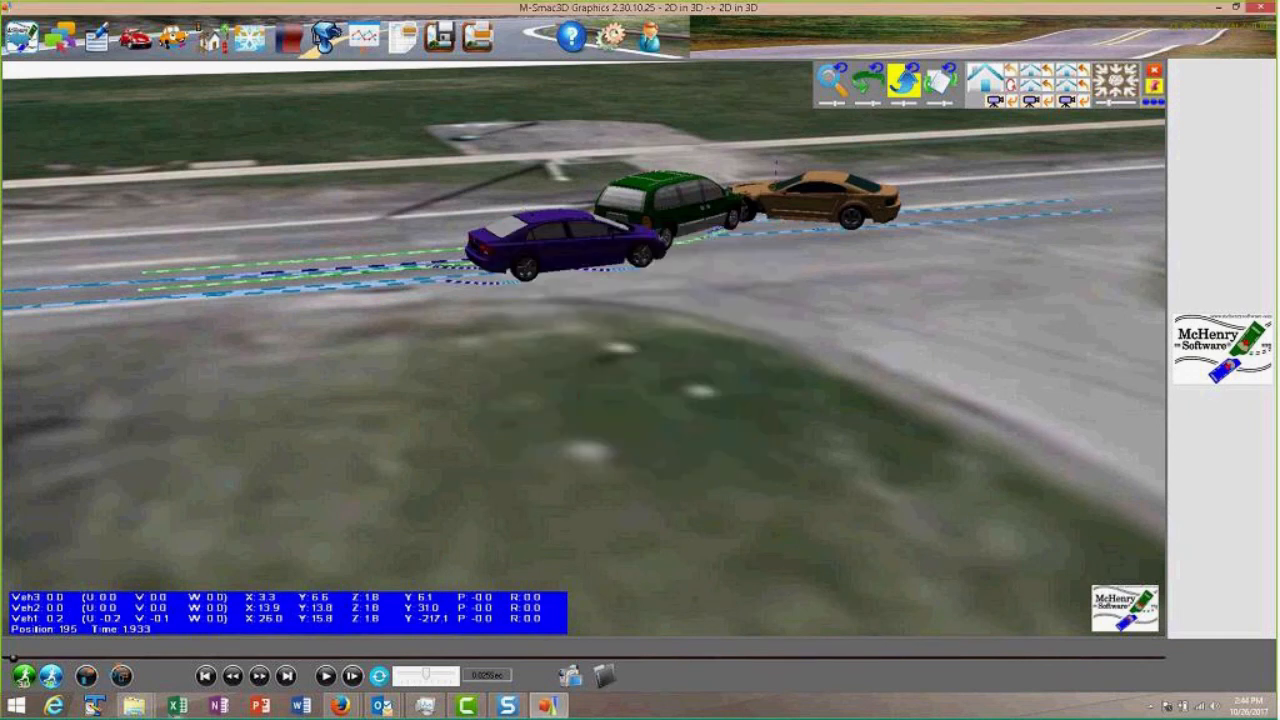
# - Look for the new movie in the date-sorted MSoft3D movies folder and check the save location offered when writing a movie
pyautogui.moveTo(150, 708)
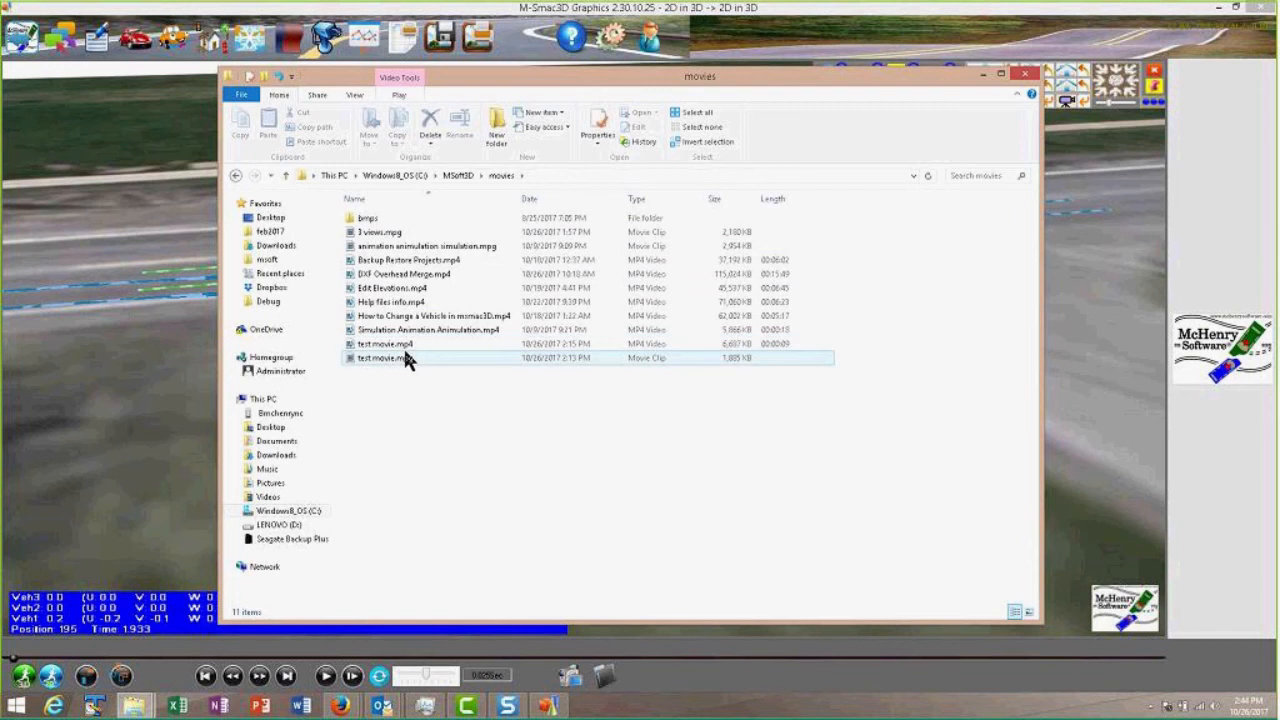
pyautogui.click(558, 198)
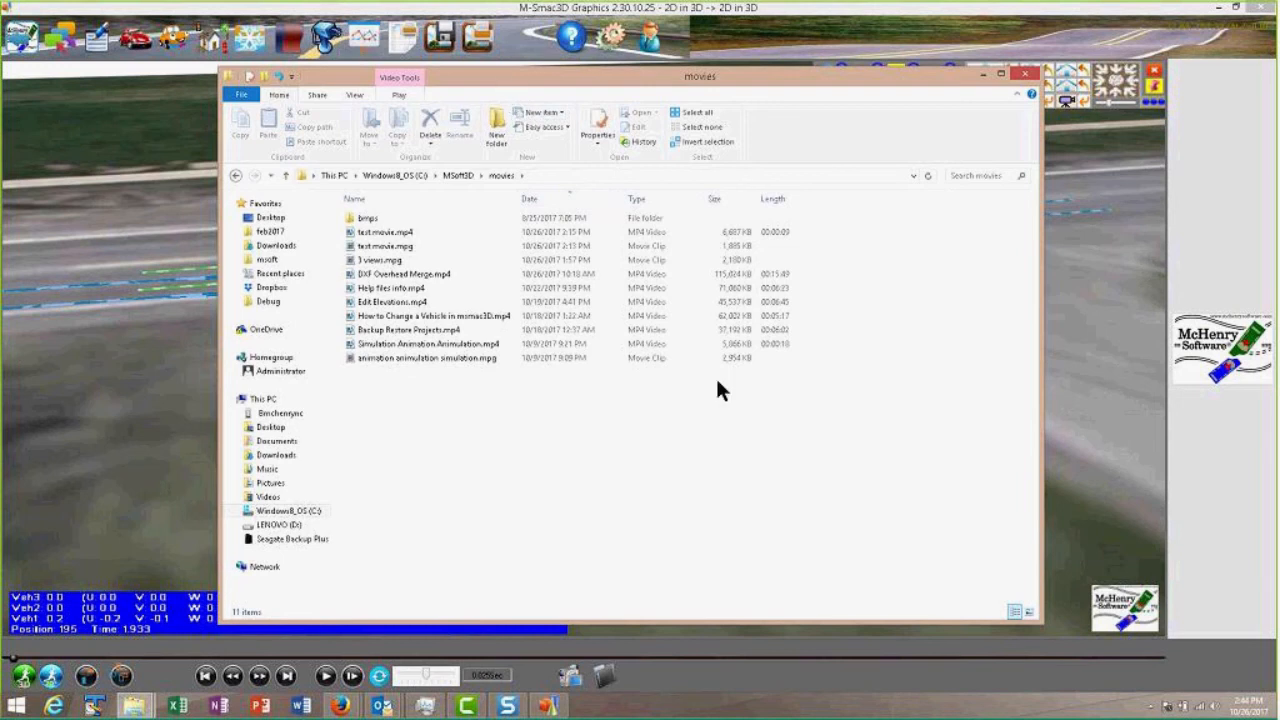
pyautogui.click(604, 676)
pyautogui.click(604, 676)
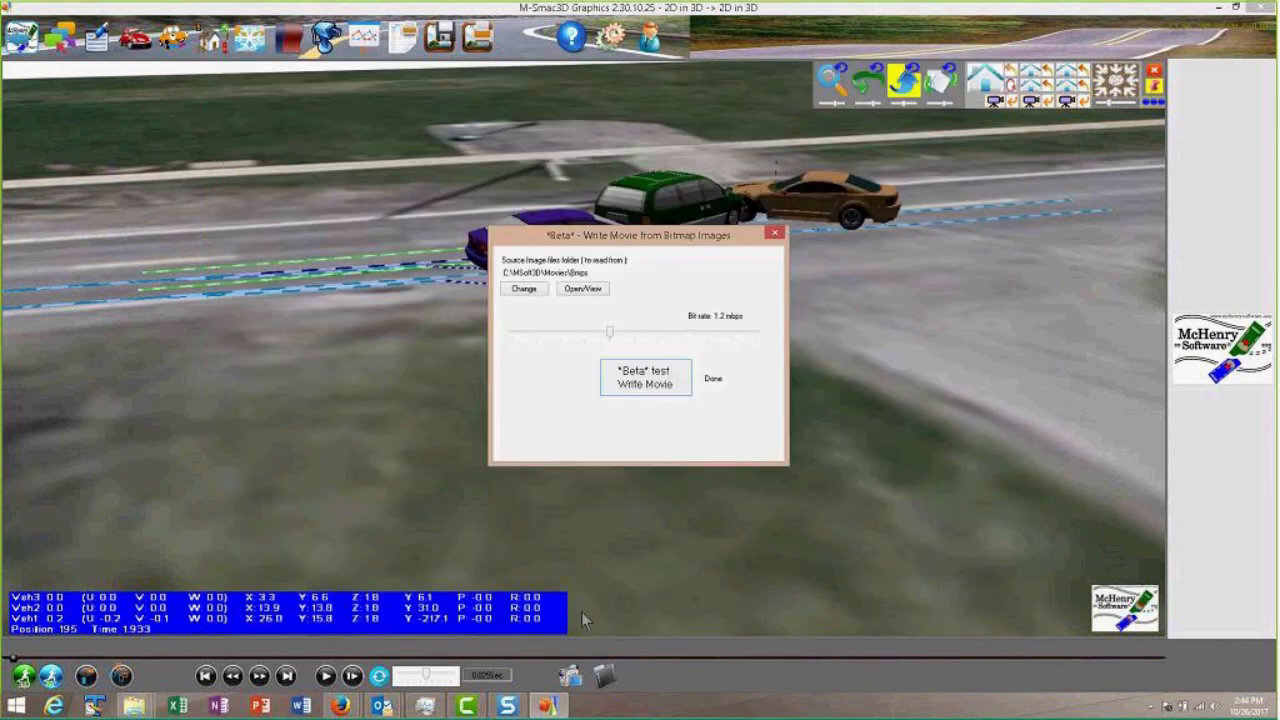
pyautogui.click(632, 384)
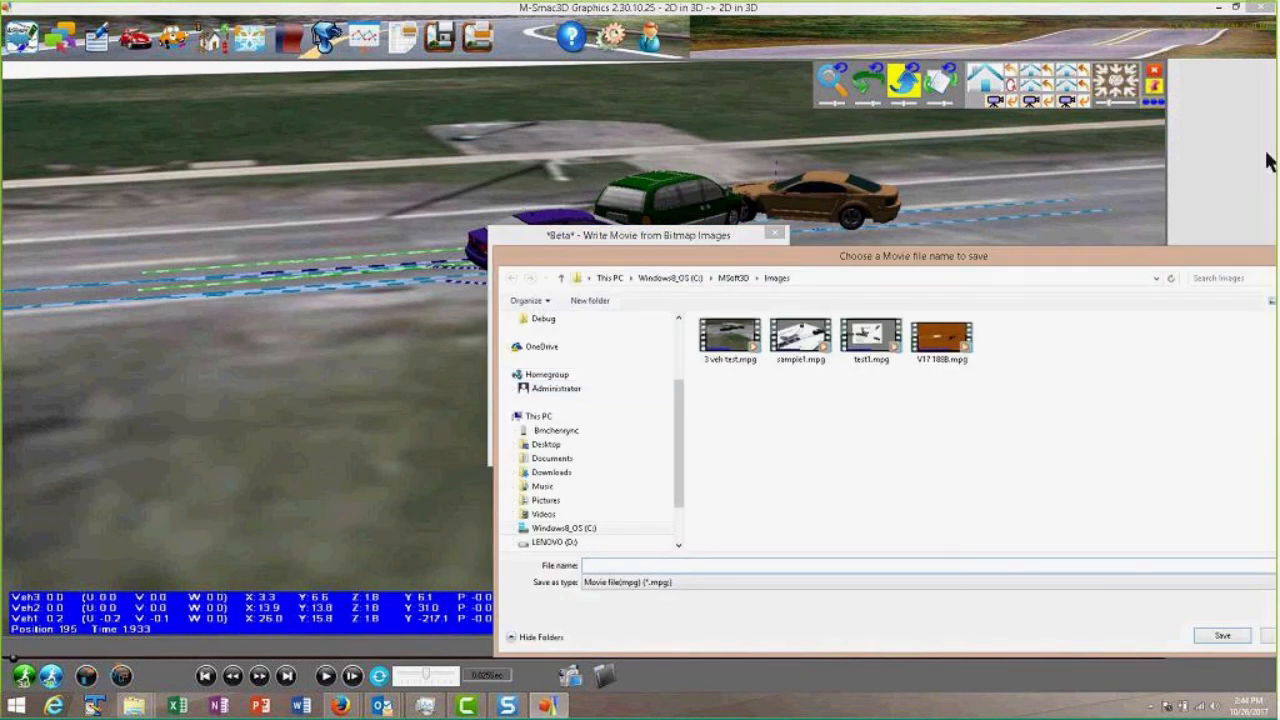
pyautogui.click(1269, 637)
# - Play 3 veh test.mpg from the MSoft3D Images folder and close the player, the folder and the movie-writing tool
pyautogui.moveTo(1279, 24); pyautogui.dragTo(392, 60)
pyautogui.click(390, 152)
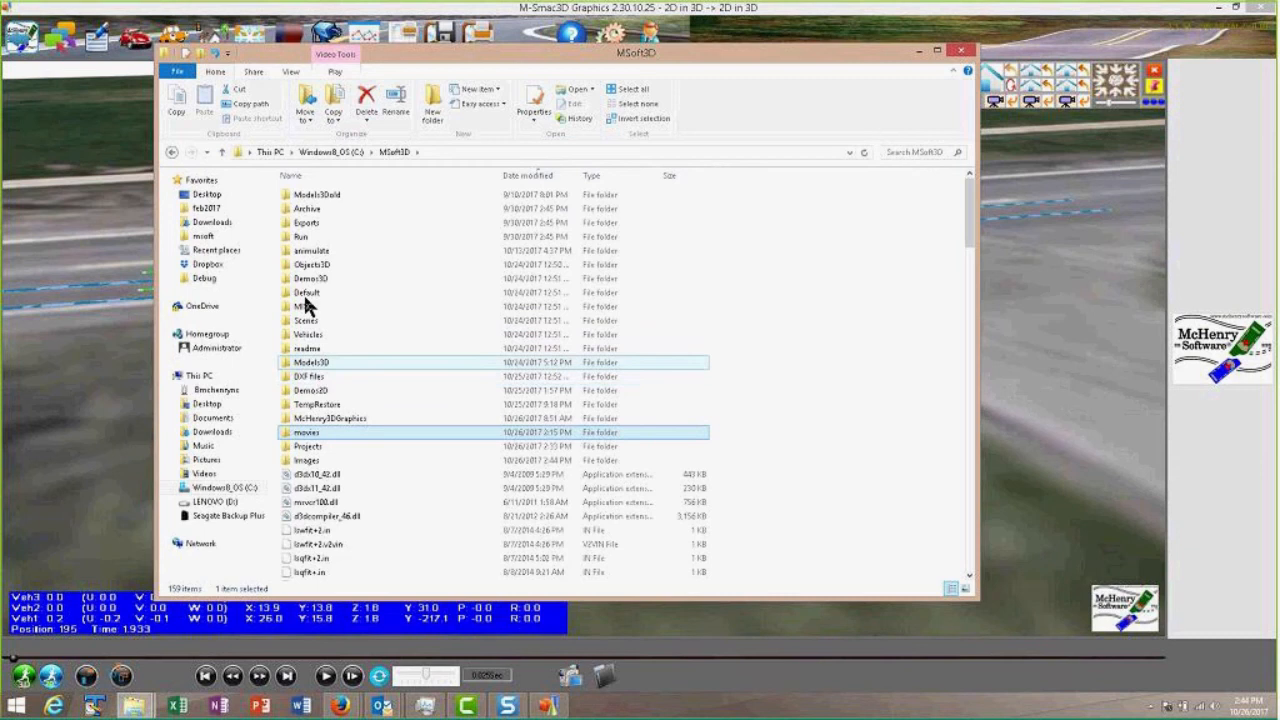
pyautogui.doubleClick(312, 460)
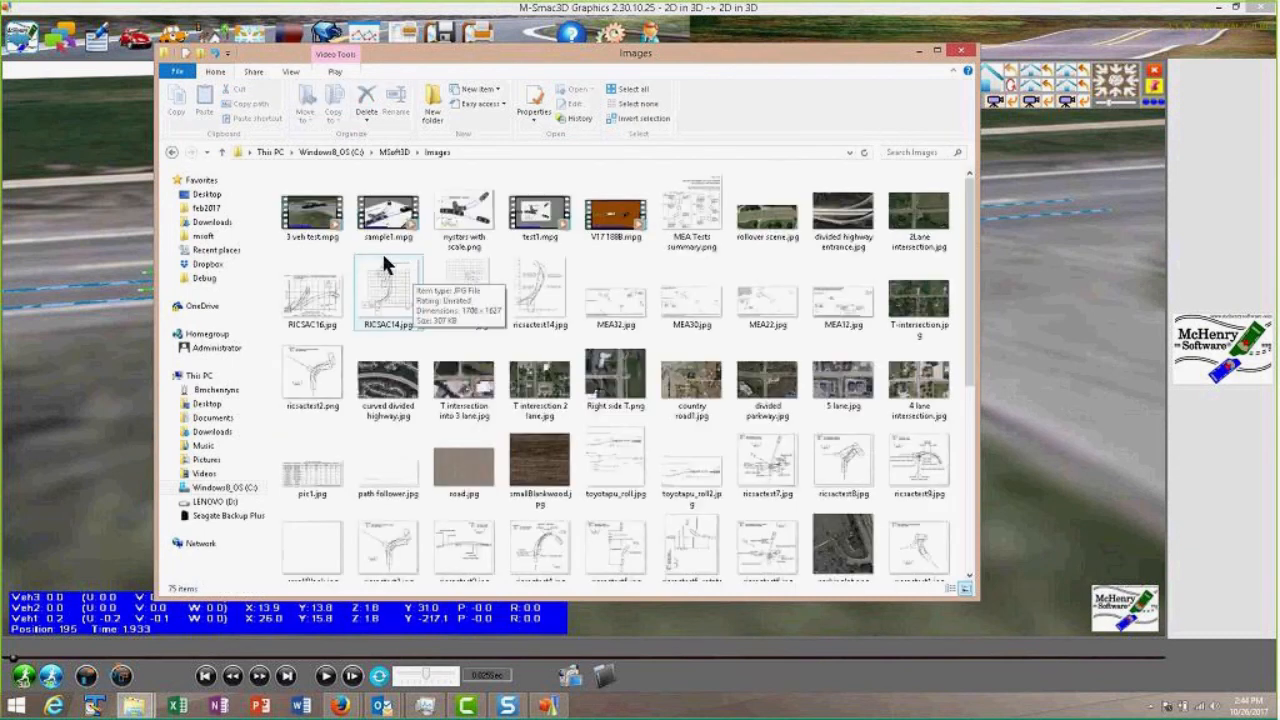
pyautogui.doubleClick(309, 218)
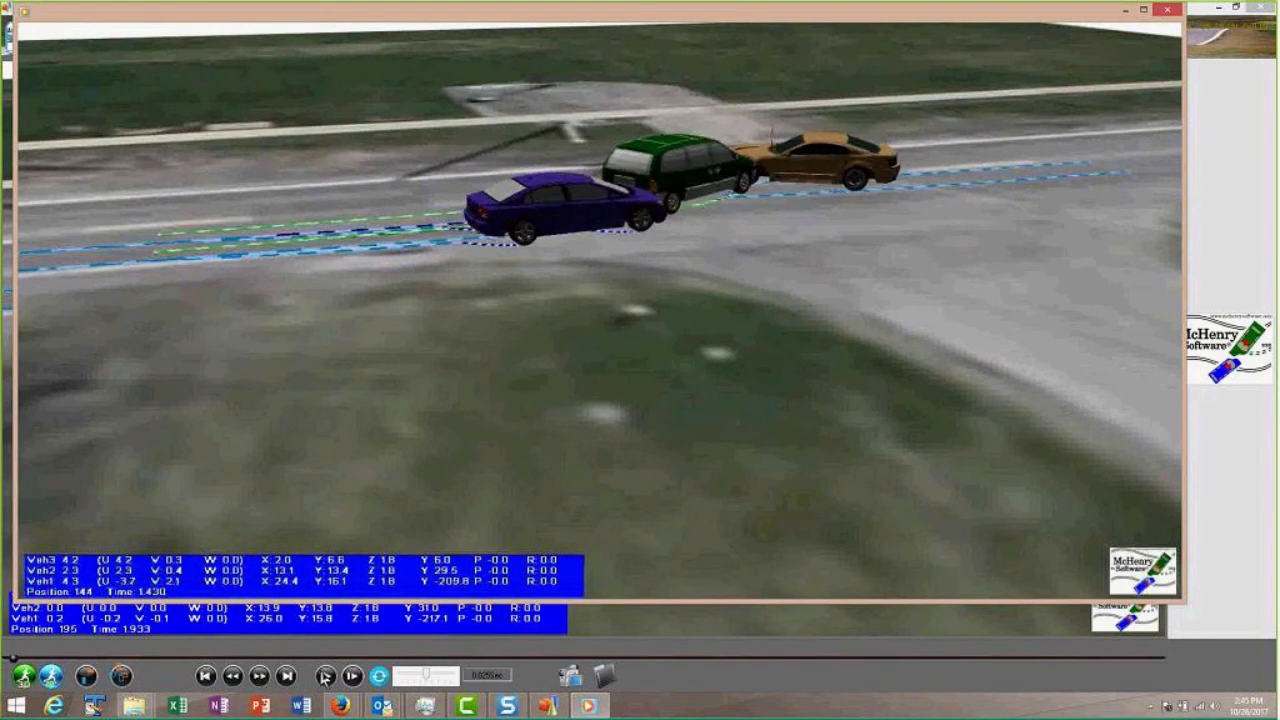
pyautogui.click(1172, 14)
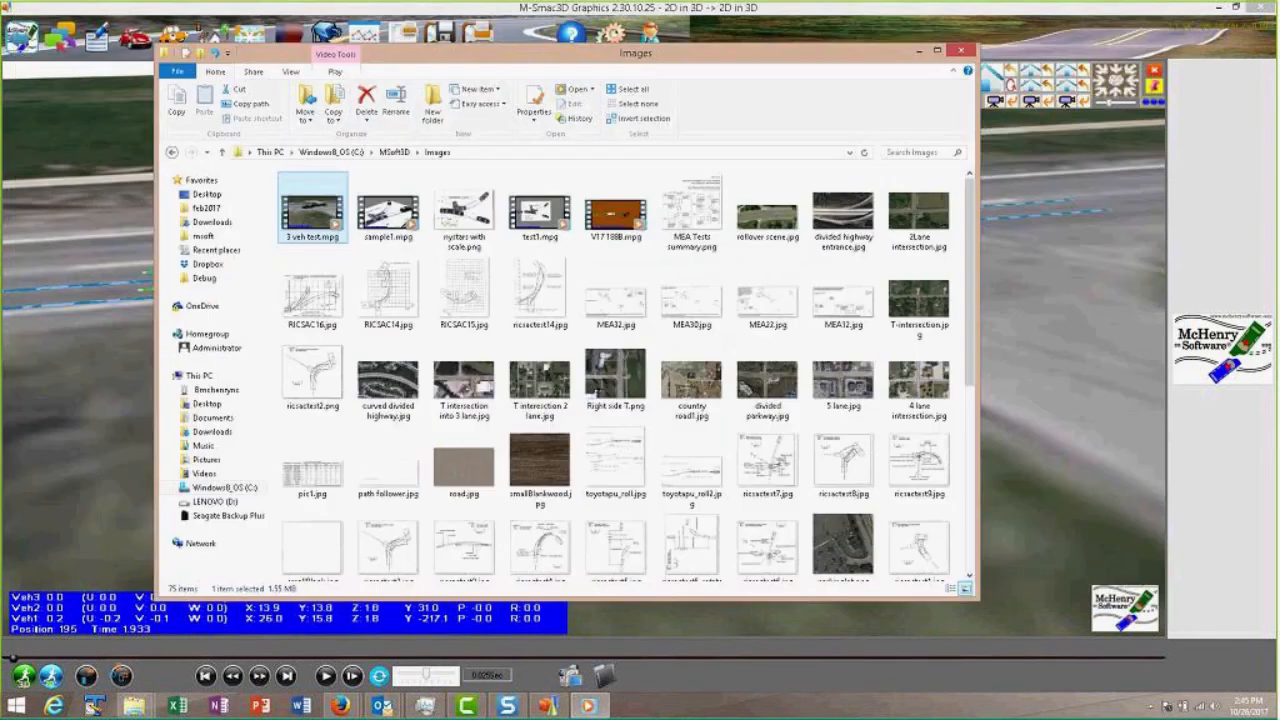
pyautogui.click(964, 51)
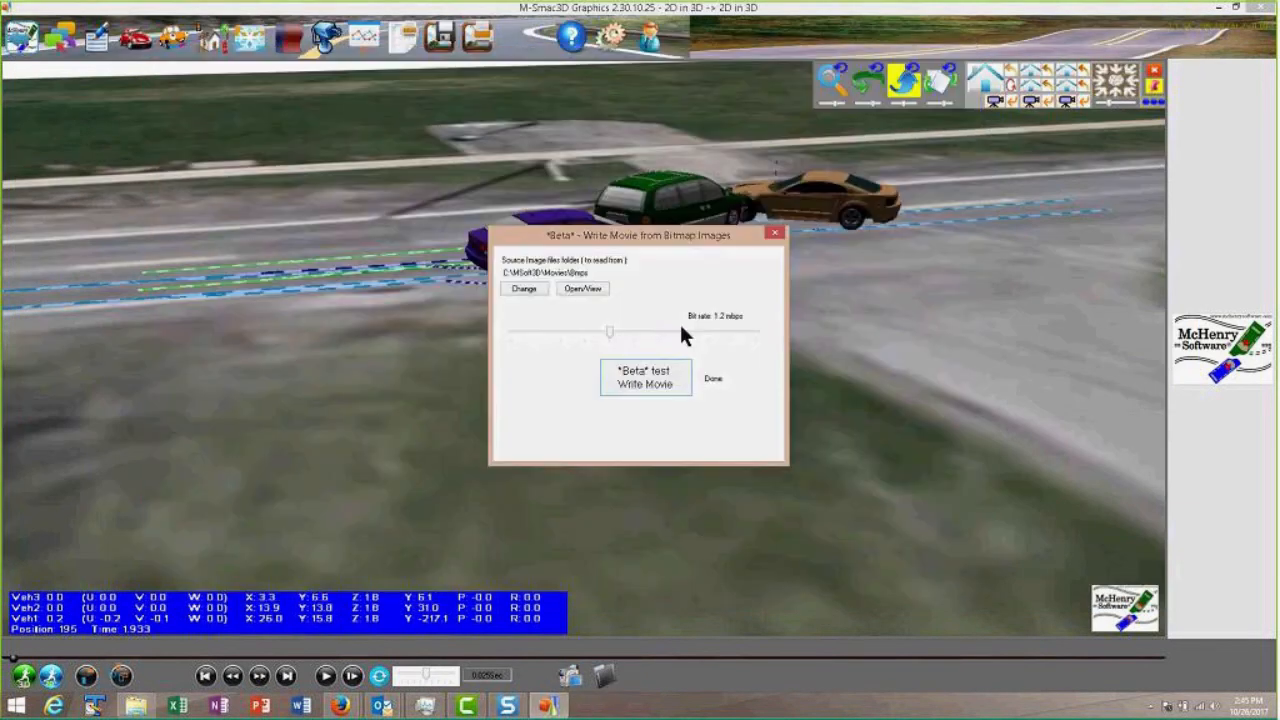
pyautogui.click(768, 230)
# - Run the three-vehicle case as a 3D simulation anyway and play back the collision from a lower viewing angle
pyautogui.moveTo(741, 270); pyautogui.dragTo(530, 334)
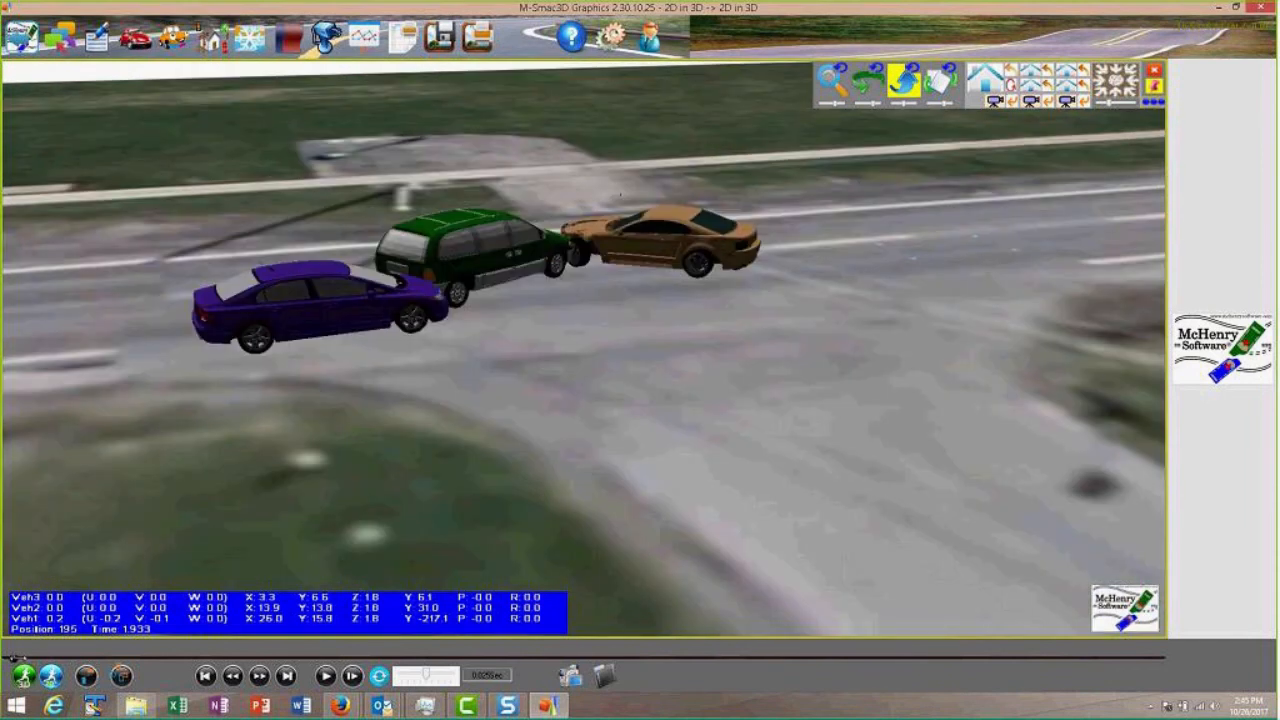
pyautogui.click(22, 676)
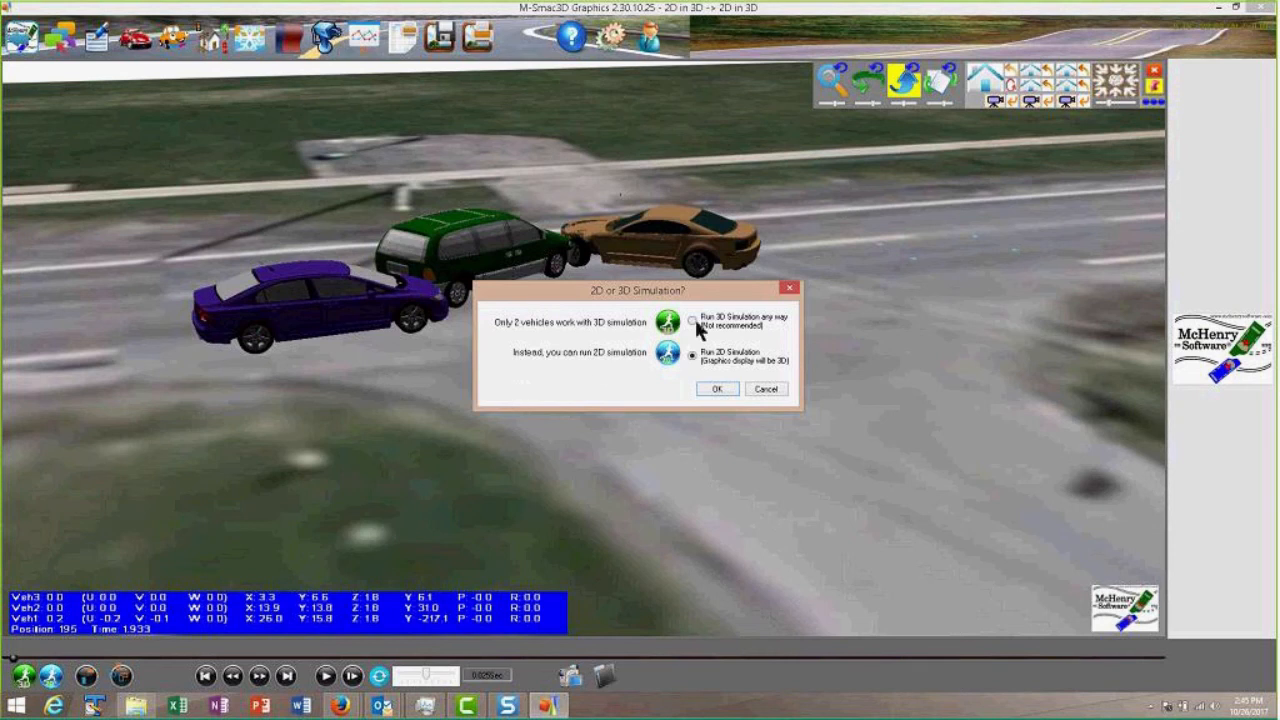
pyautogui.click(718, 390)
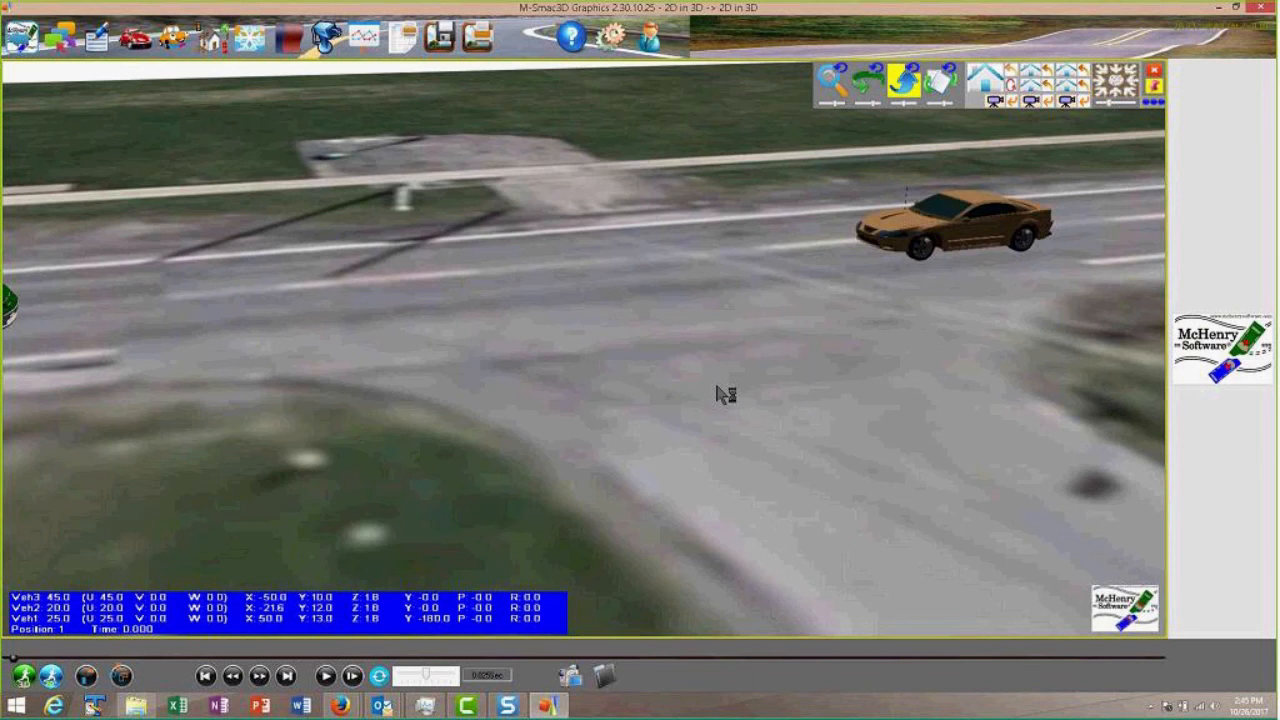
pyautogui.click(325, 677)
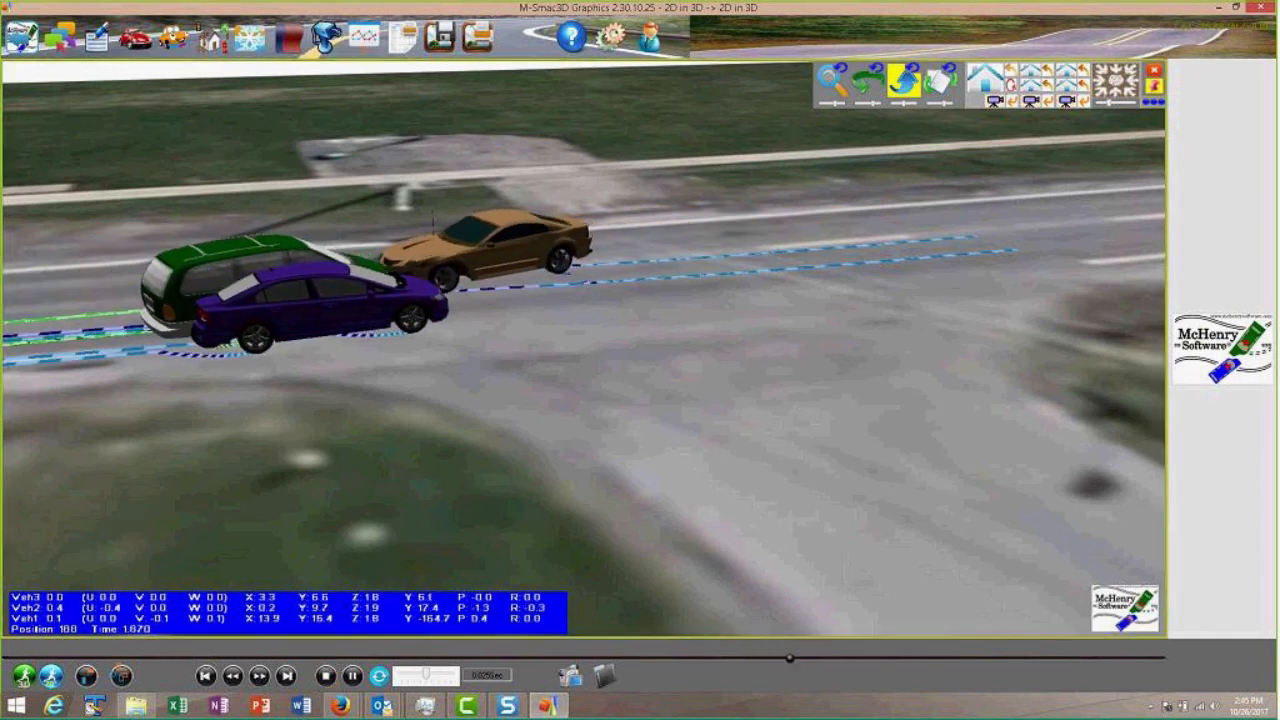
pyautogui.moveTo(640, 350); pyautogui.dragTo(723, 475, button='middle')
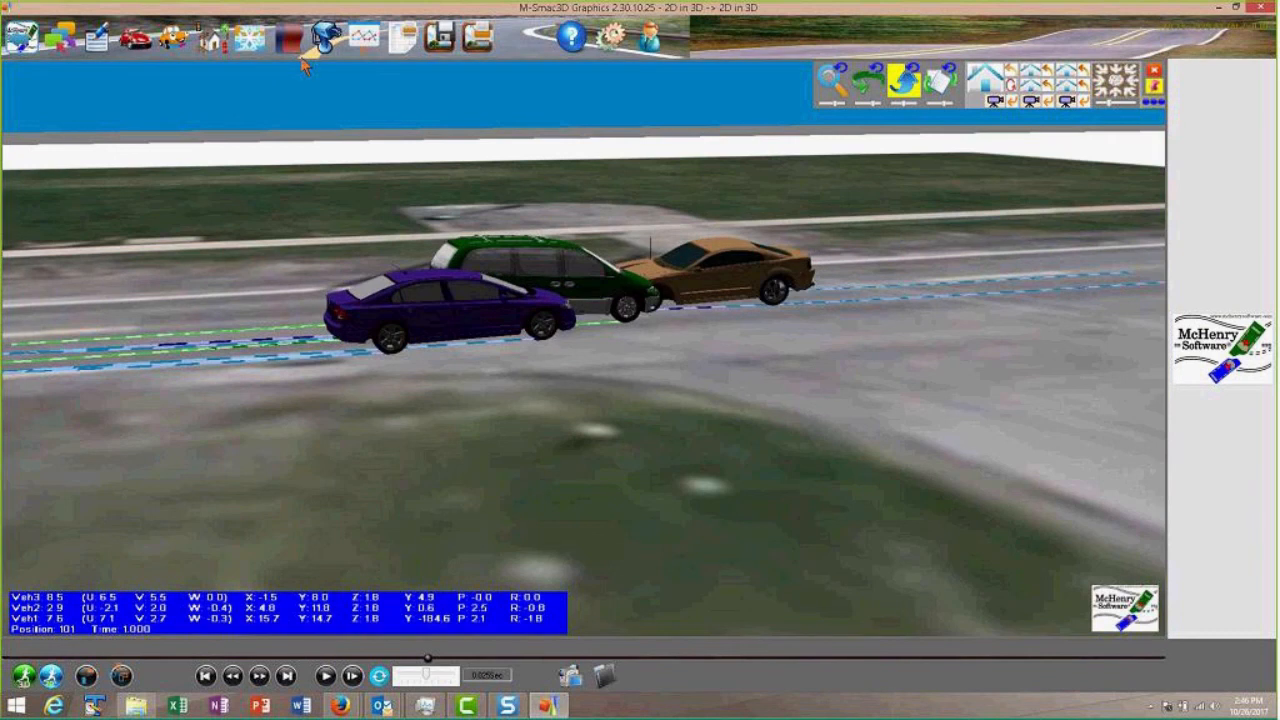
# - Rerun the three-vehicle case as a 2D simulation and play back the collision
pyautogui.click(518, 285)
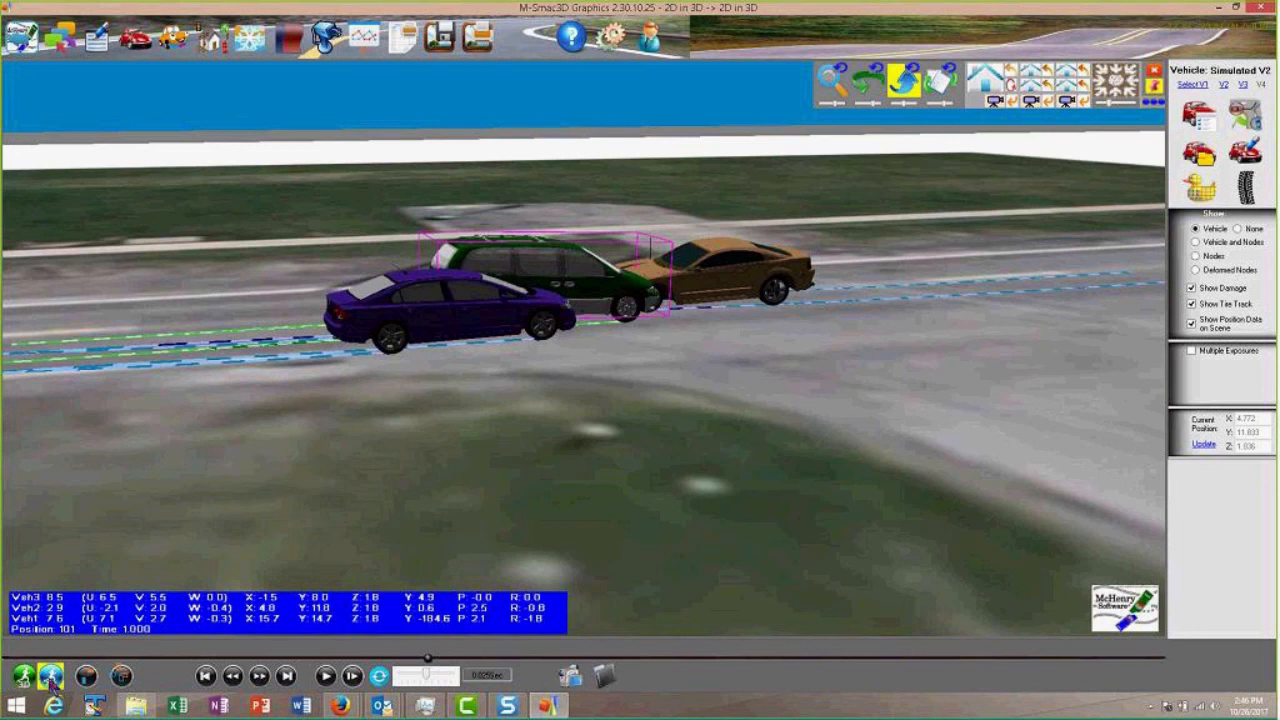
pyautogui.click(50, 678)
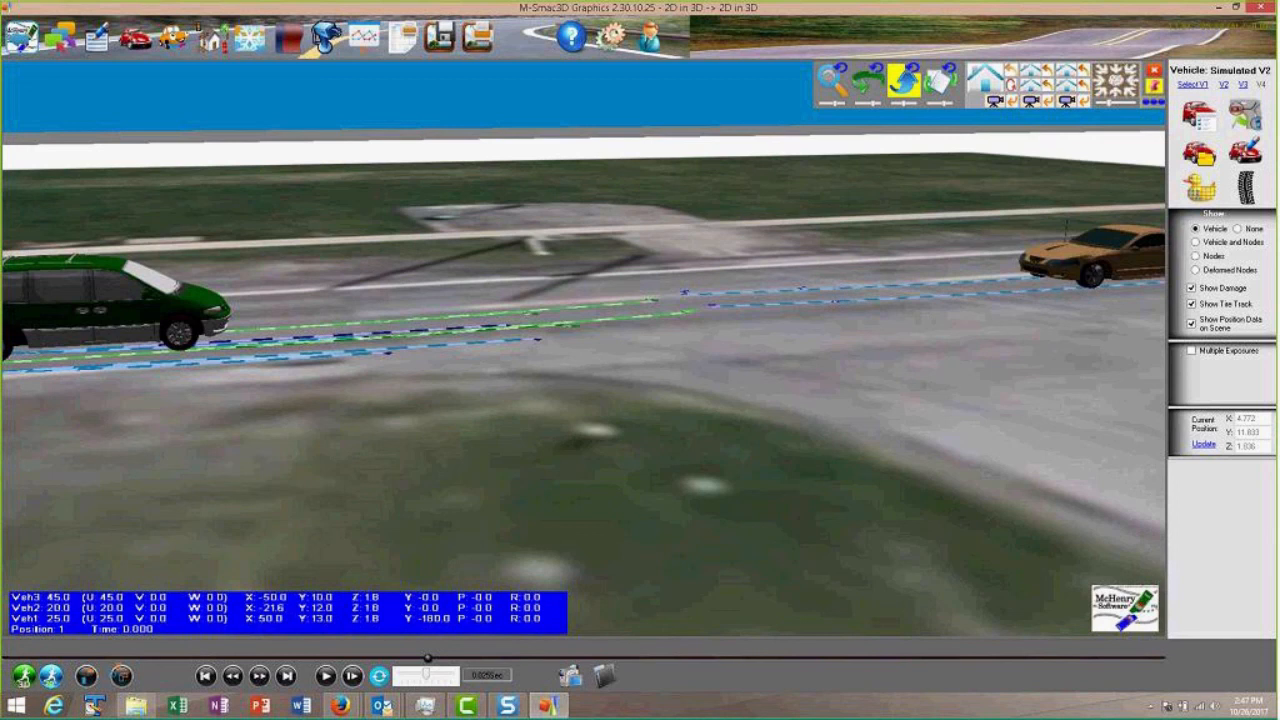
pyautogui.click(325, 676)
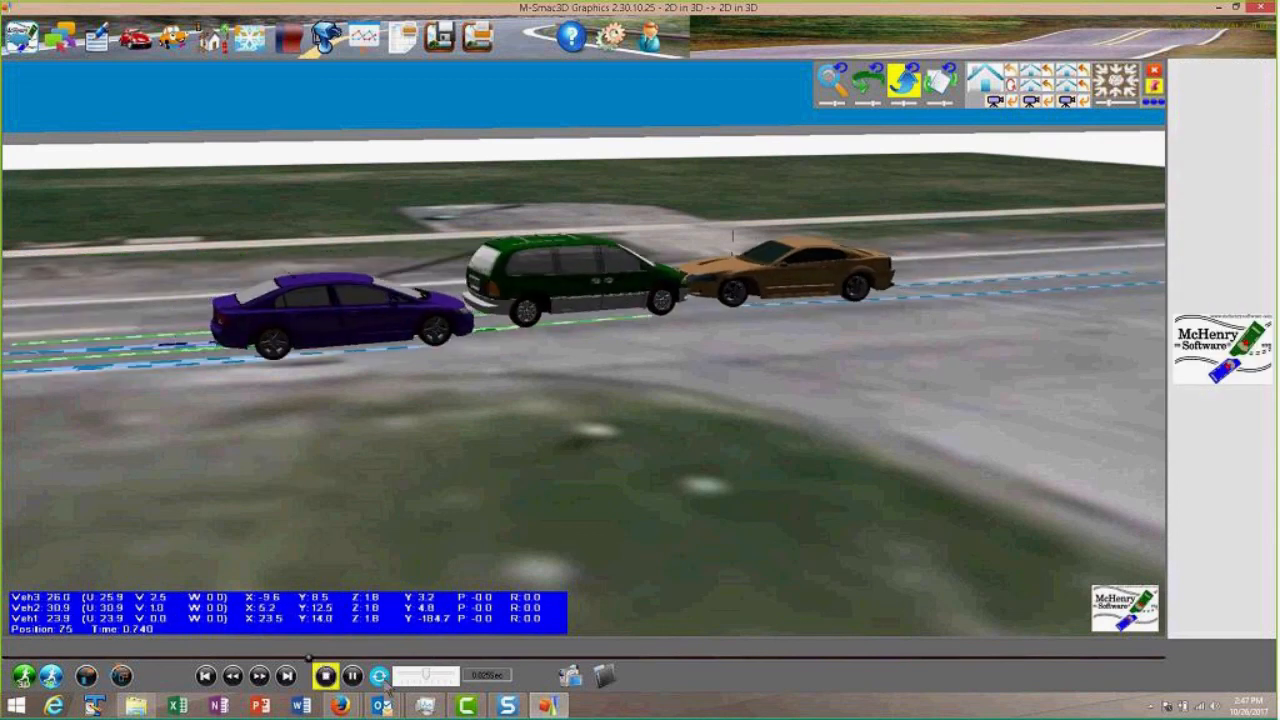
# - Leave the 3D graphics and try to display the case in msmac Graphics from the input editor
pyautogui.click(1259, 8)
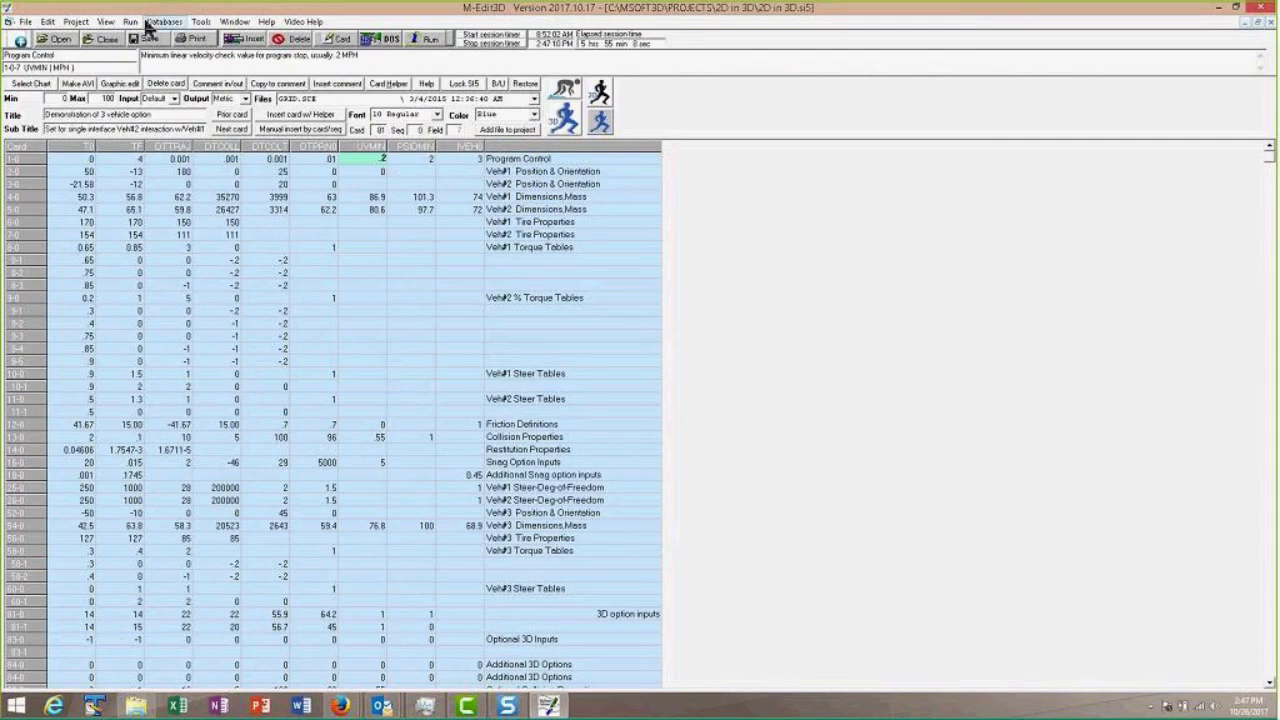
pyautogui.click(136, 21)
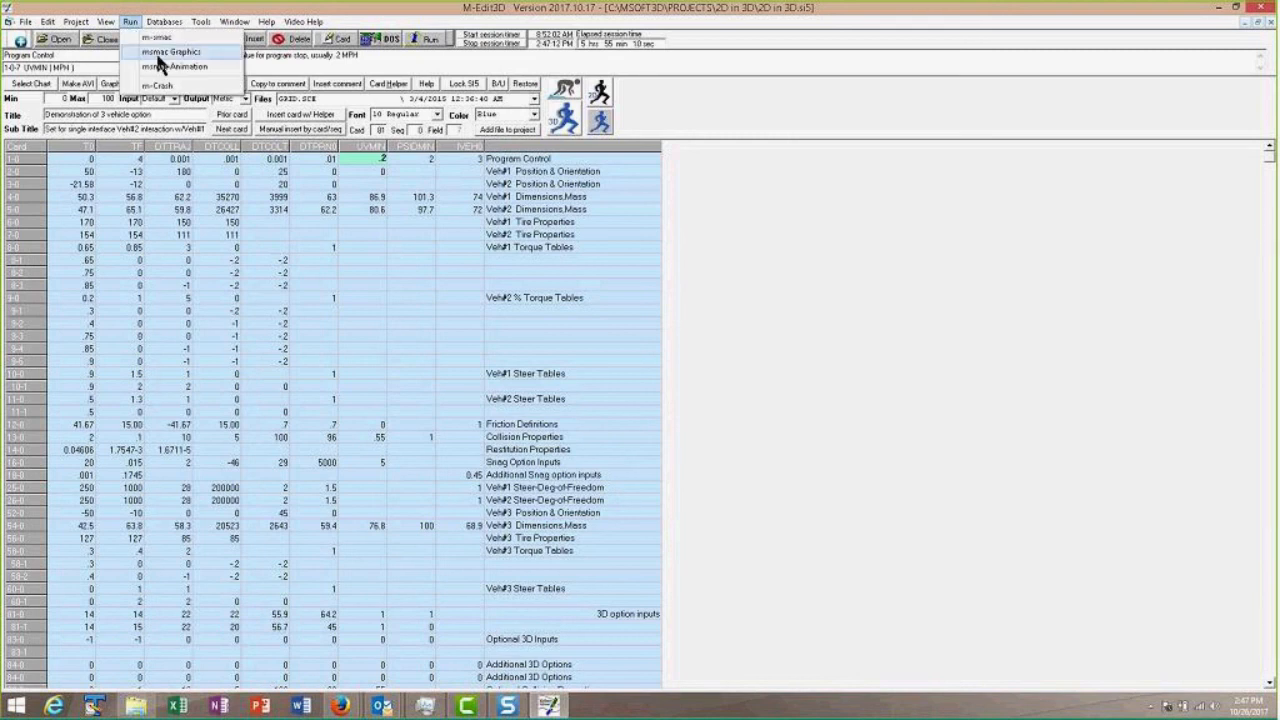
pyautogui.click(160, 53)
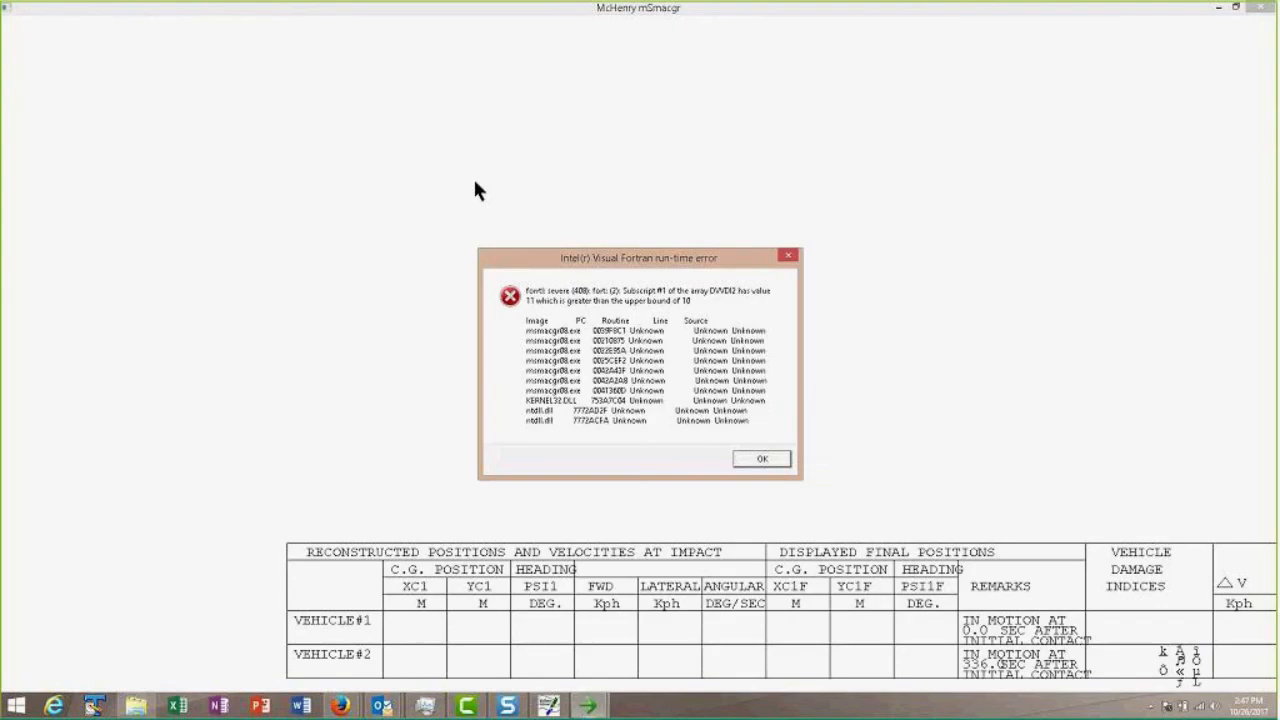
pyautogui.click(762, 459)
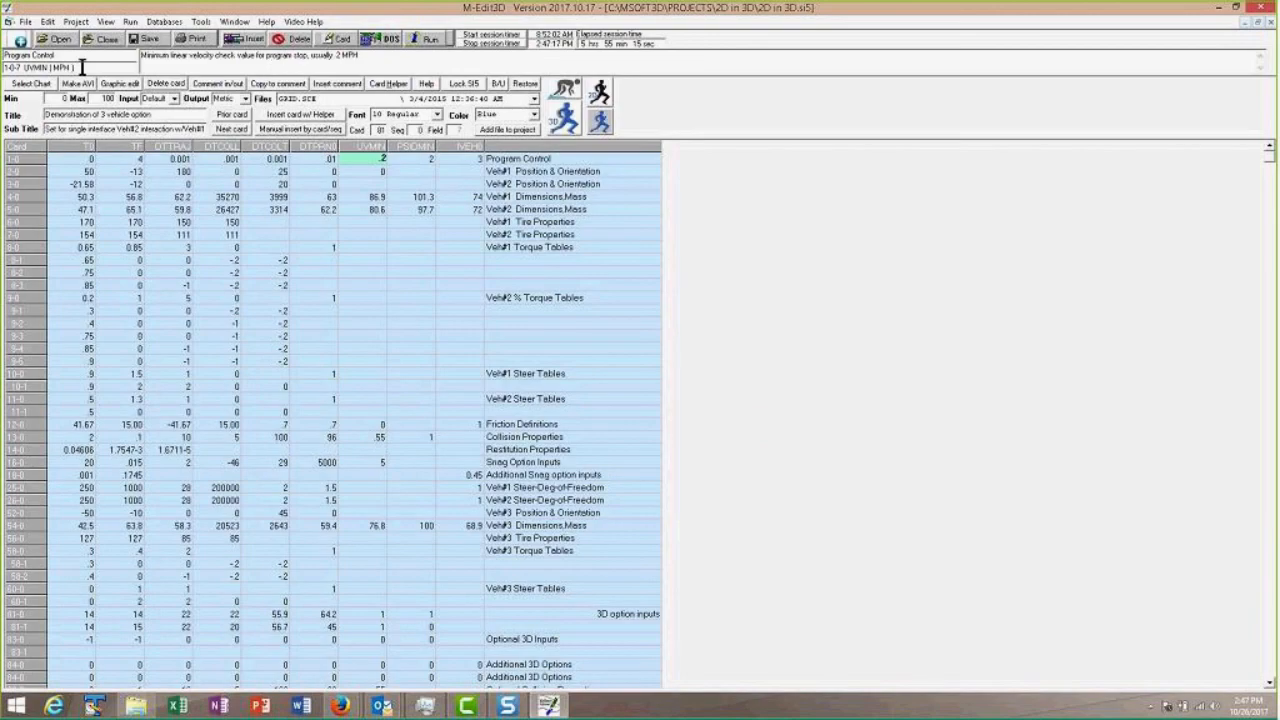
# - View the three-vehicle case in msmac Animation from the input editor and close the animation window
pyautogui.click(128, 22)
pyautogui.click(164, 60)
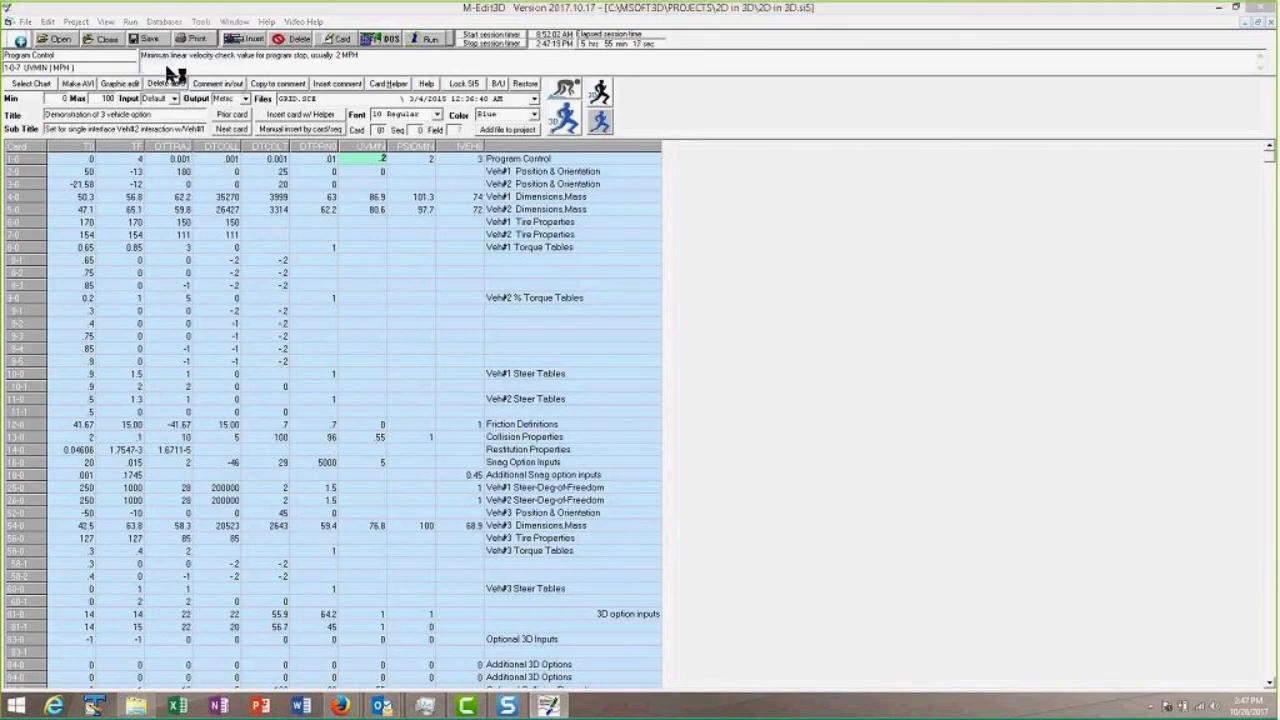
pyautogui.scroll(-3, 322, 285)
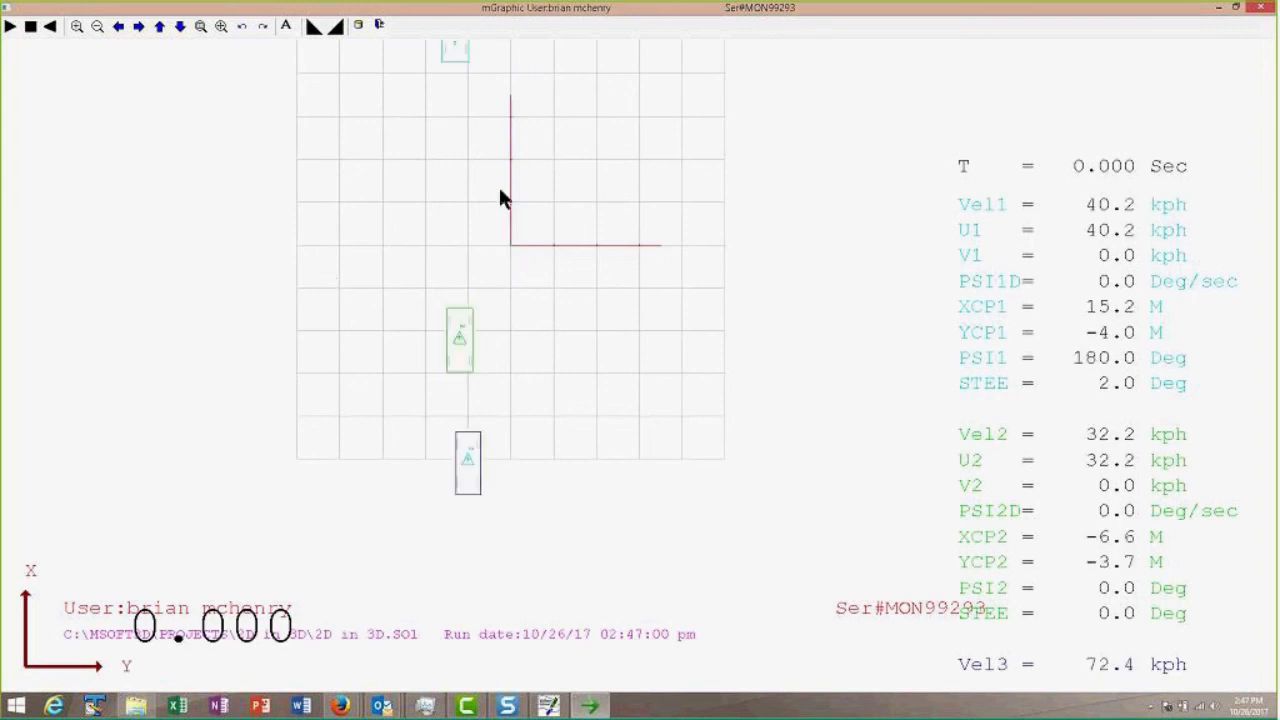
pyautogui.click(1260, 8)
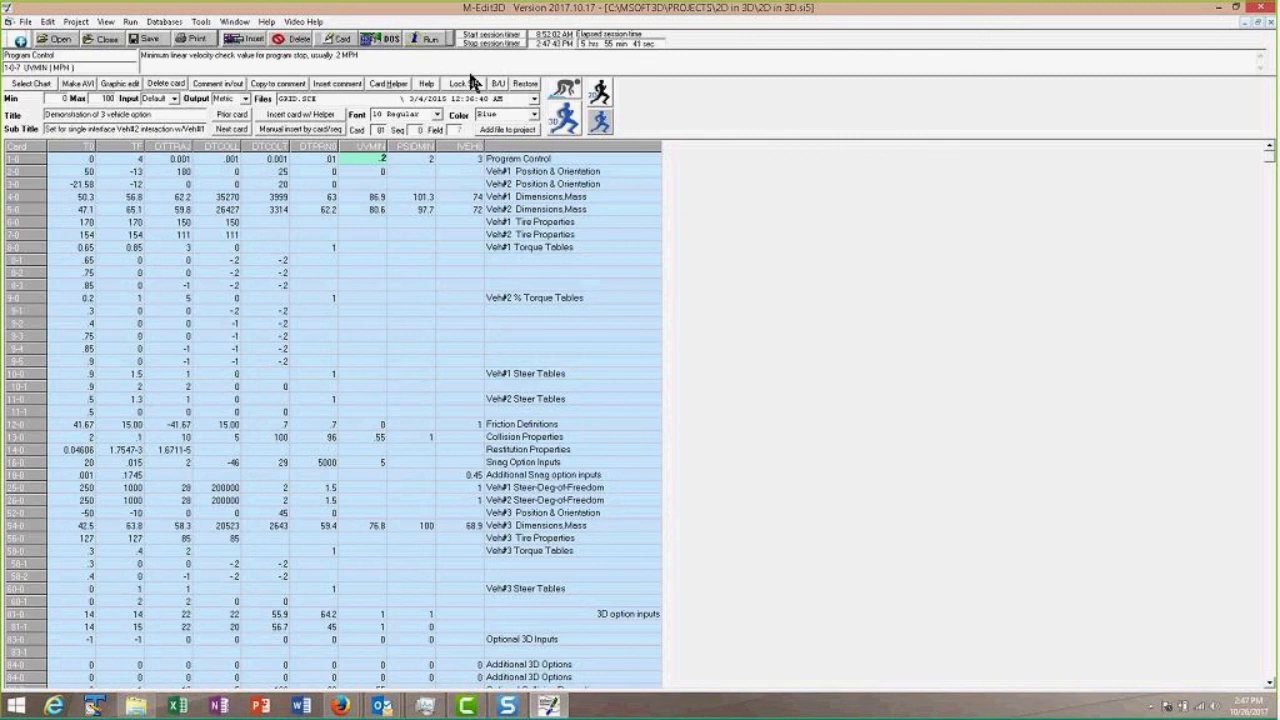
# - Reopen the 3D graphics and advance the simulation to 1.400 seconds with the colliding vehicles framed closely
pyautogui.click(384, 39)
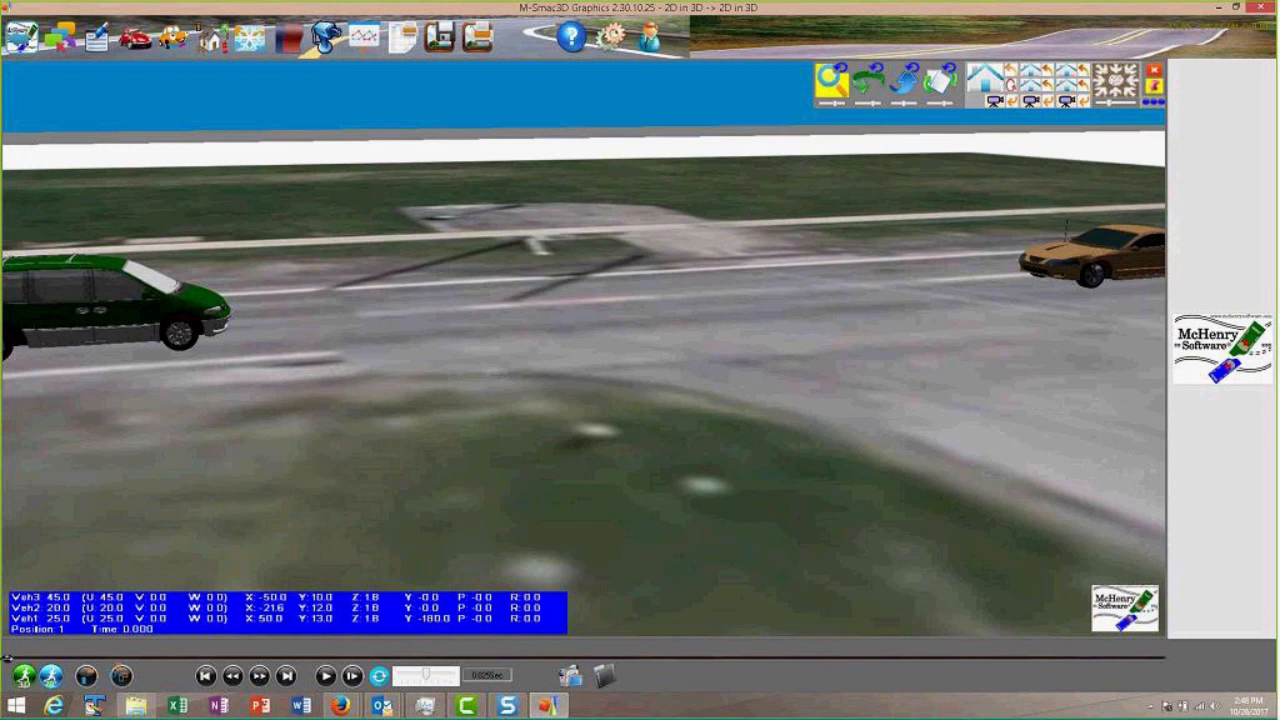
pyautogui.moveTo(8, 657); pyautogui.dragTo(770, 626)
pyautogui.scroll(-5, 727, 250)
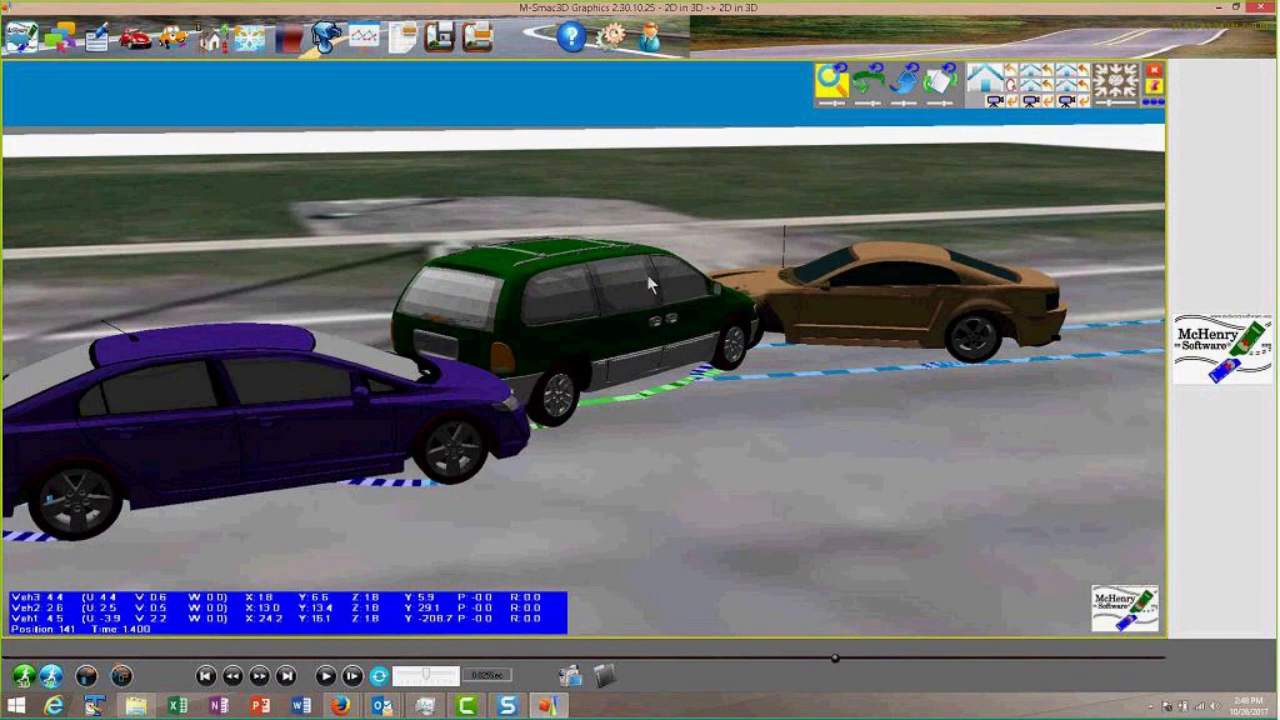
# - Check the display options of the green van (vehicle 2) and turn off Show Damage for the orange vehicle 1
pyautogui.click(633, 281)
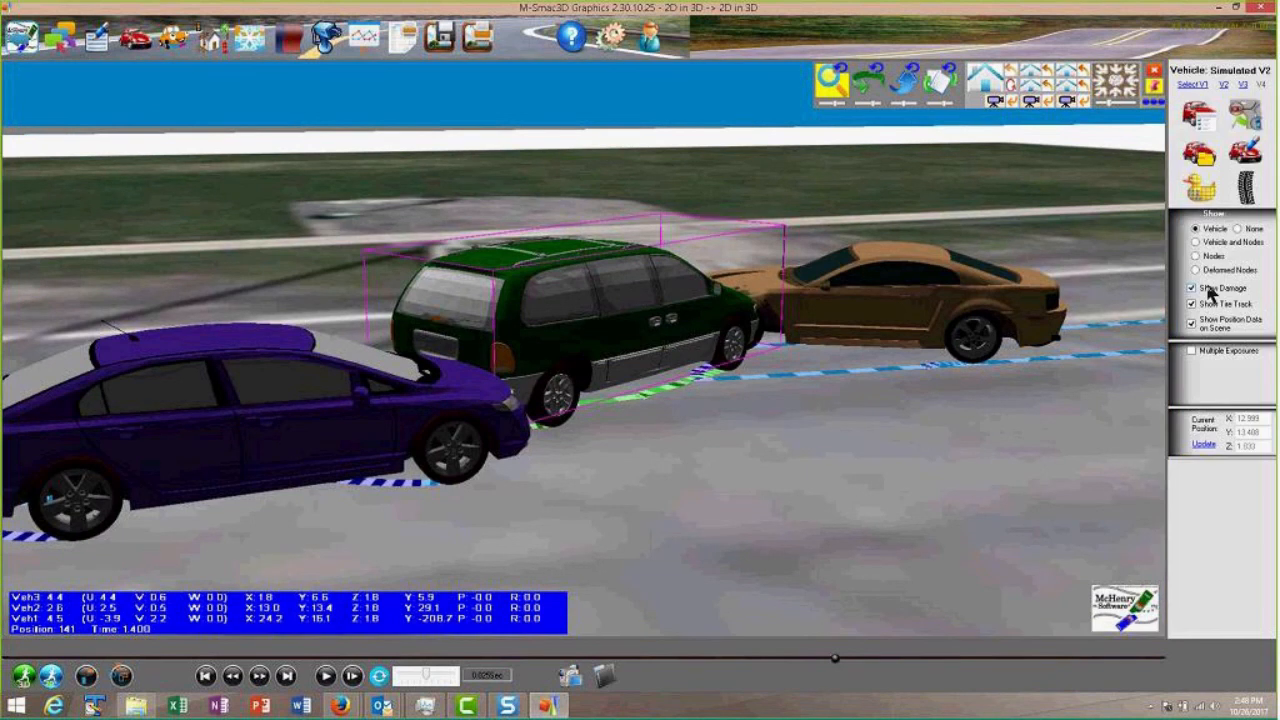
pyautogui.click(869, 295)
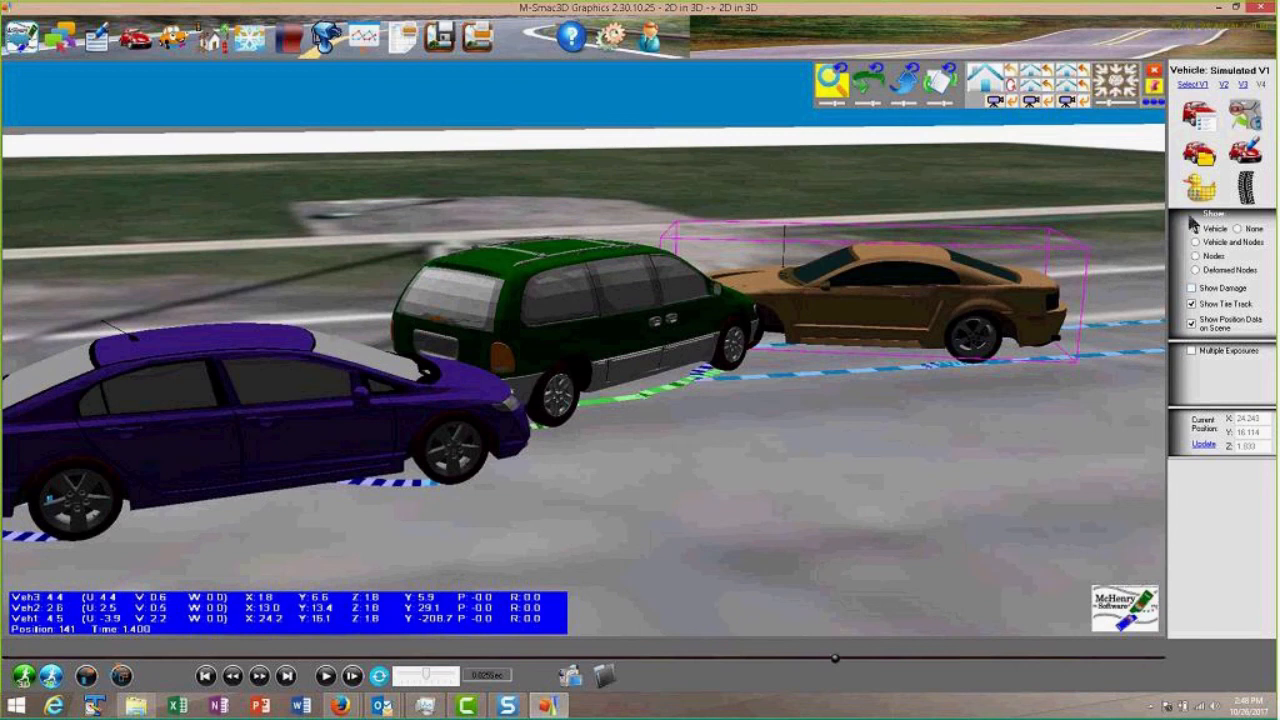
pyautogui.click(857, 360)
# - Frame all three vehicles from farther away and open the choices for adding an animated vehicle
pyautogui.scroll(-2, 853, 358)
pyautogui.scroll(-2, 855, 365)
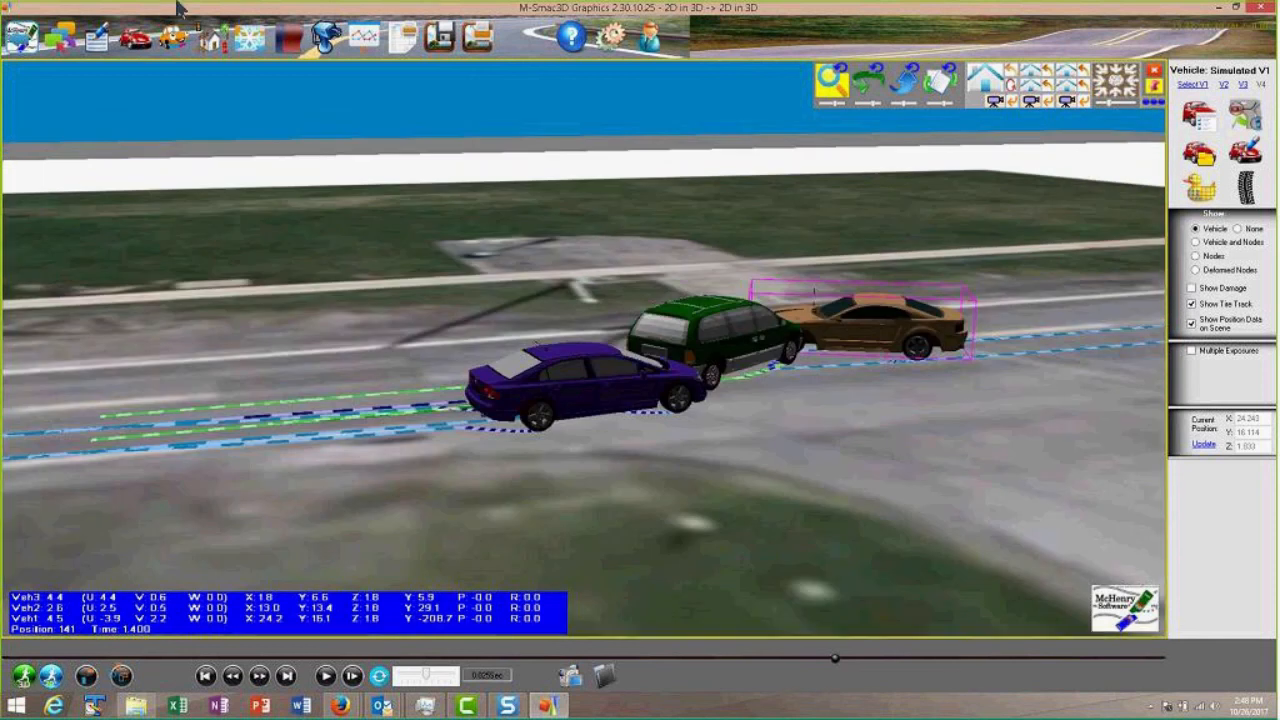
pyautogui.click(172, 37)
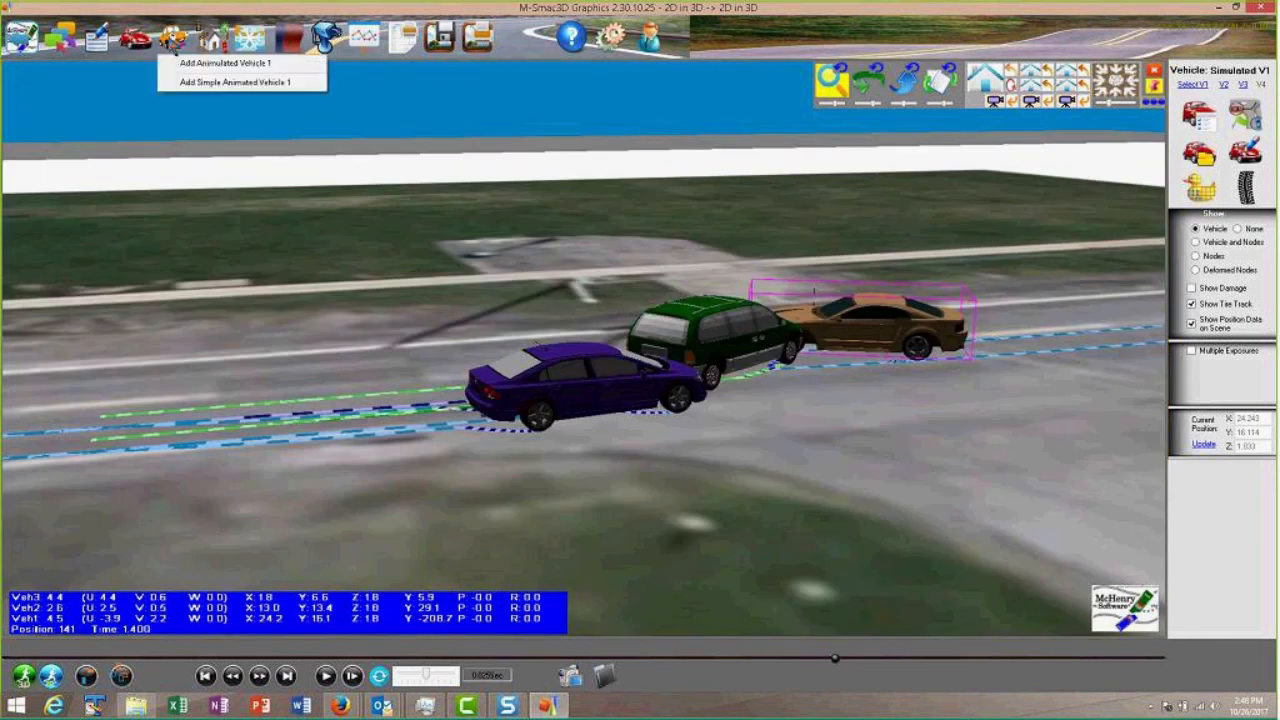